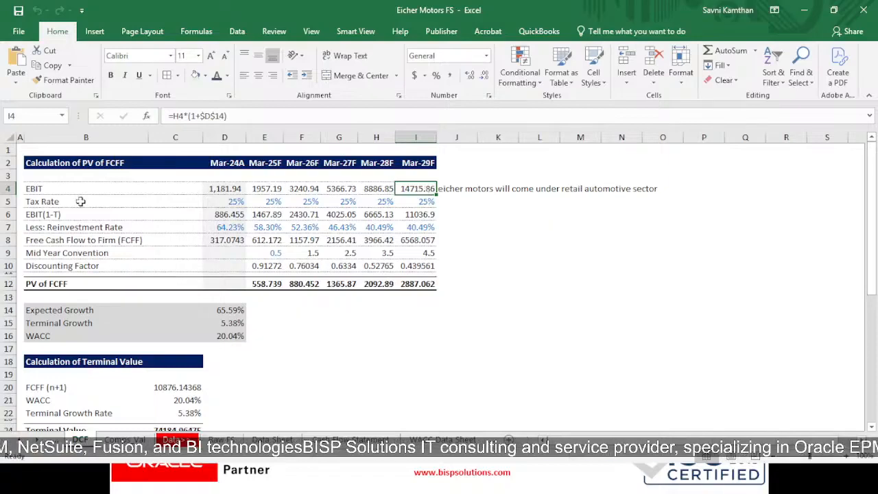
- Inspect the tax rate, reinvestment rate, FCFF, WACC and mid-year convention cells behind the PV of FCFF calculation
click(231, 201)
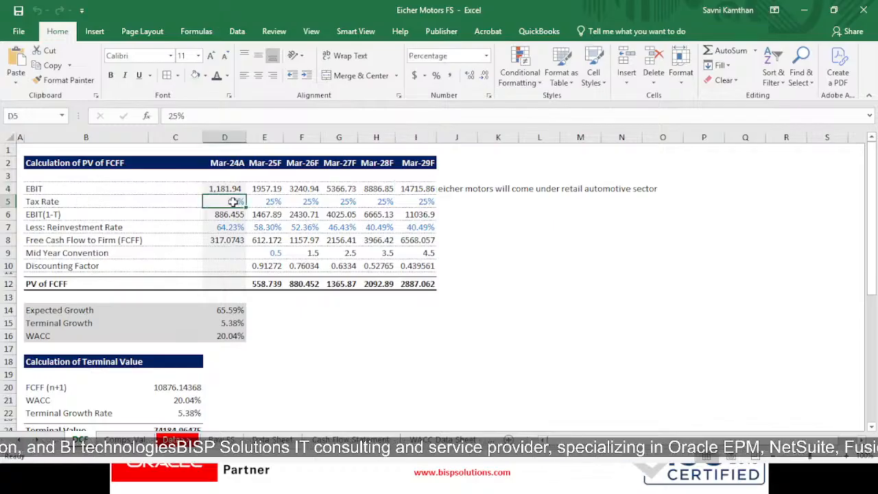
click(227, 229)
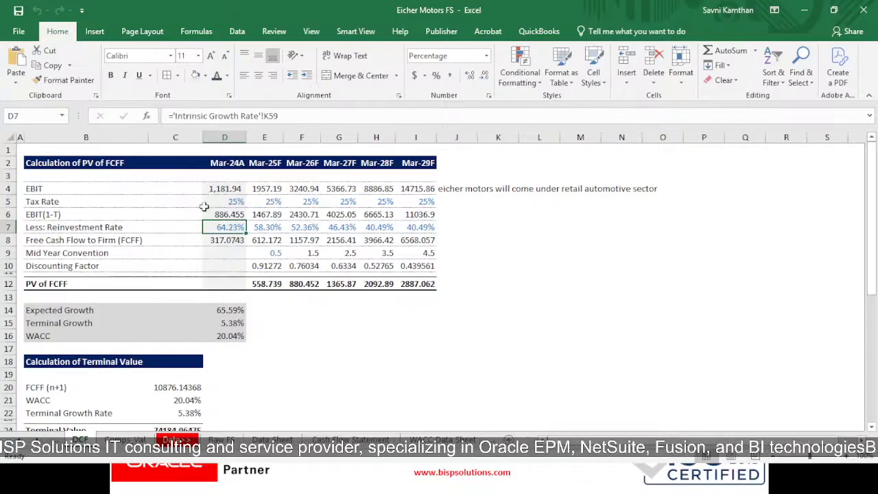
click(223, 238)
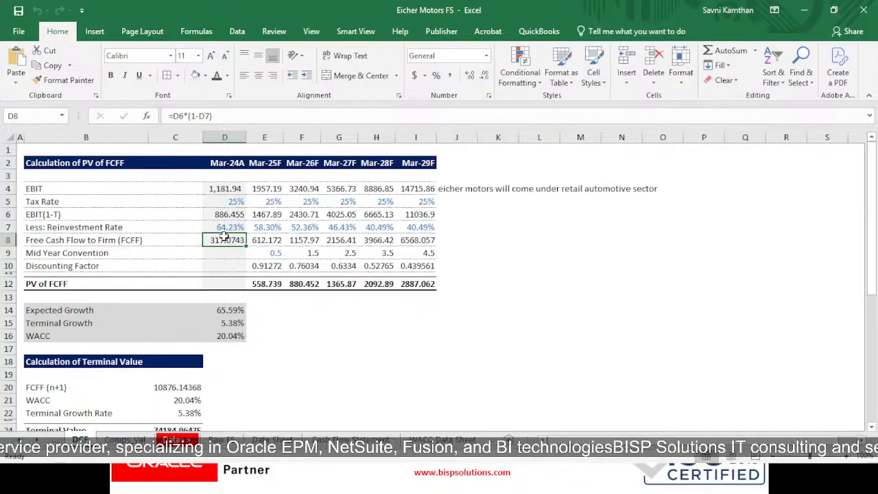
click(238, 336)
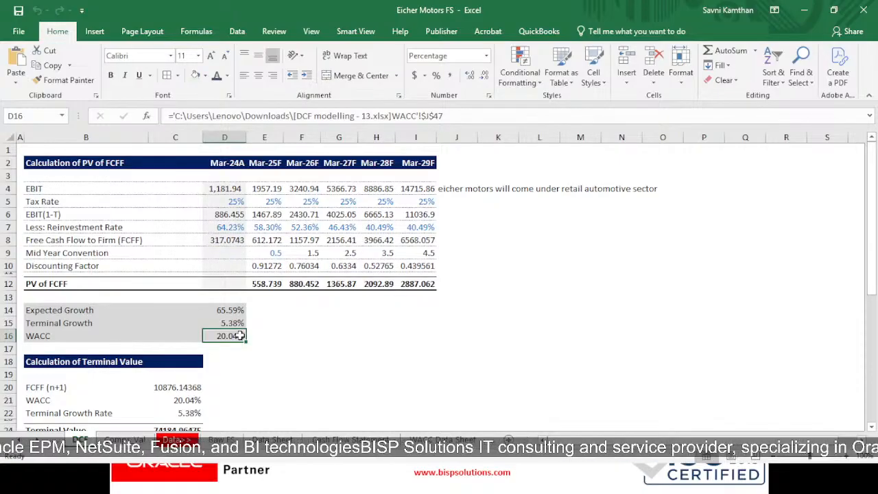
click(249, 253)
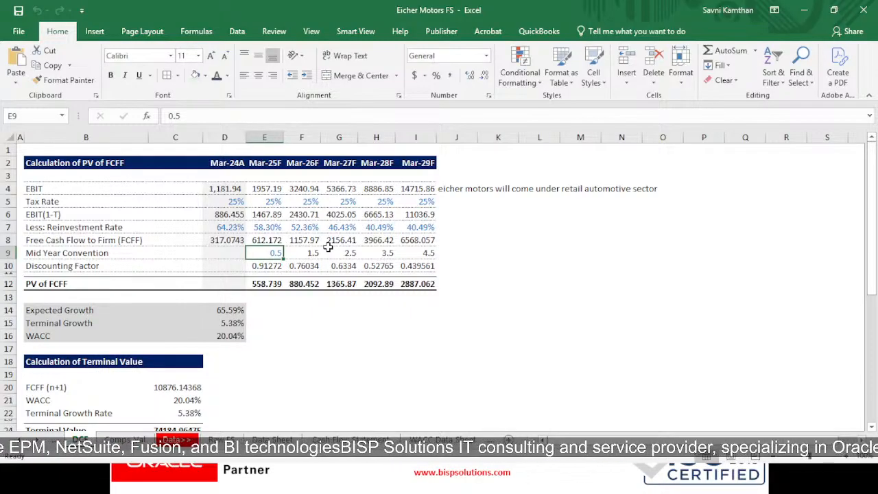
- Go down to the terminal value calculation and inspect its FCFF (n+1), WACC and terminal growth rate inputs
key(Down)
key(Down)
key(Down)
key(Down)
key(Down)
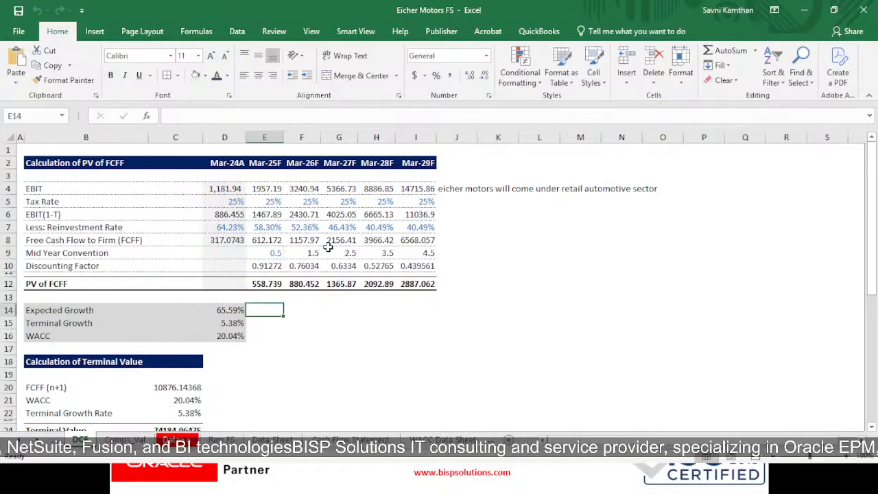
key(Down)
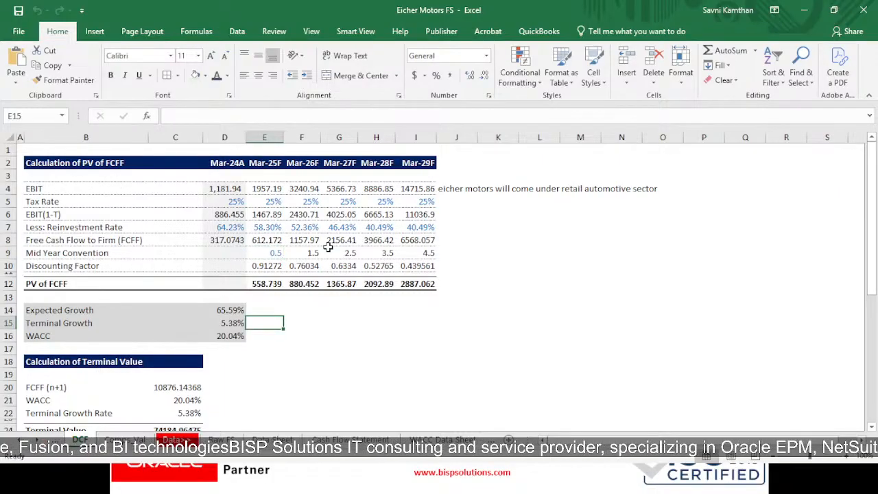
key(Down)
key(Down)
key(Down)
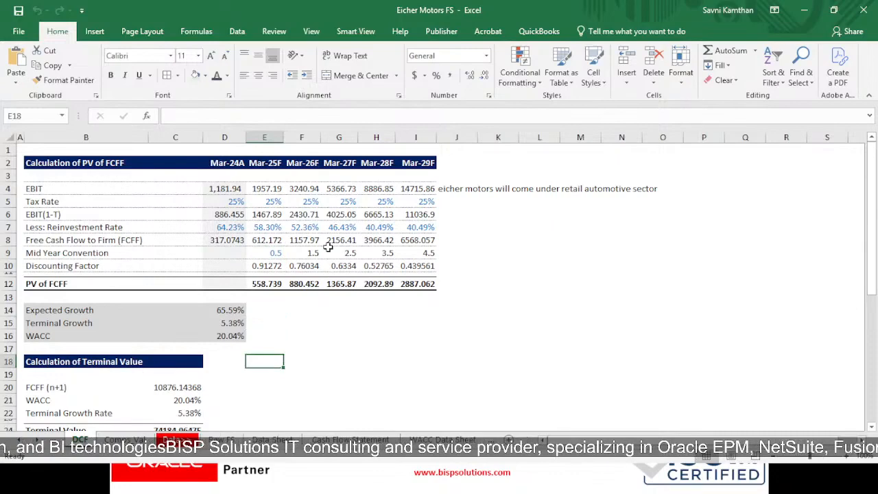
key(Down)
key(Left)
key(Left)
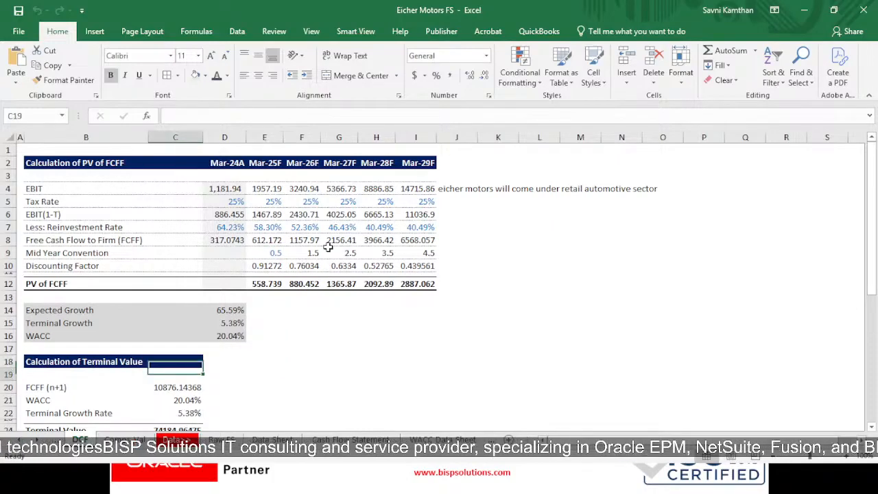
key(Down)
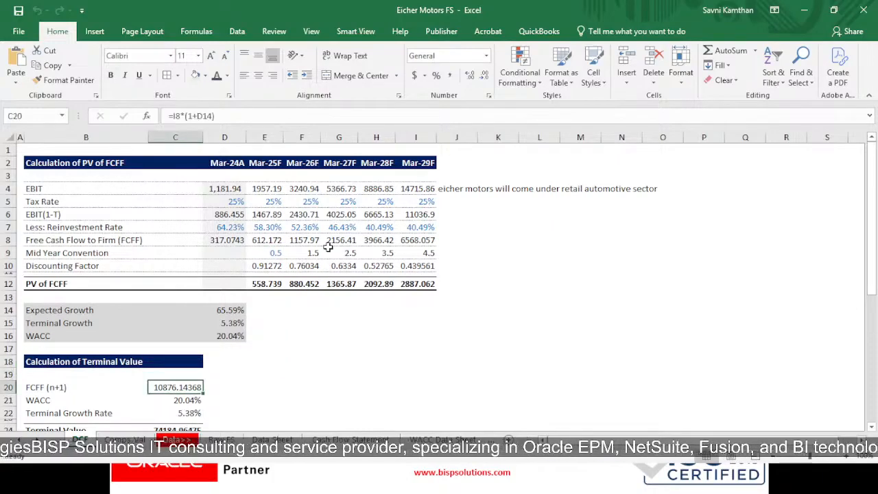
key(Down)
key(Down)
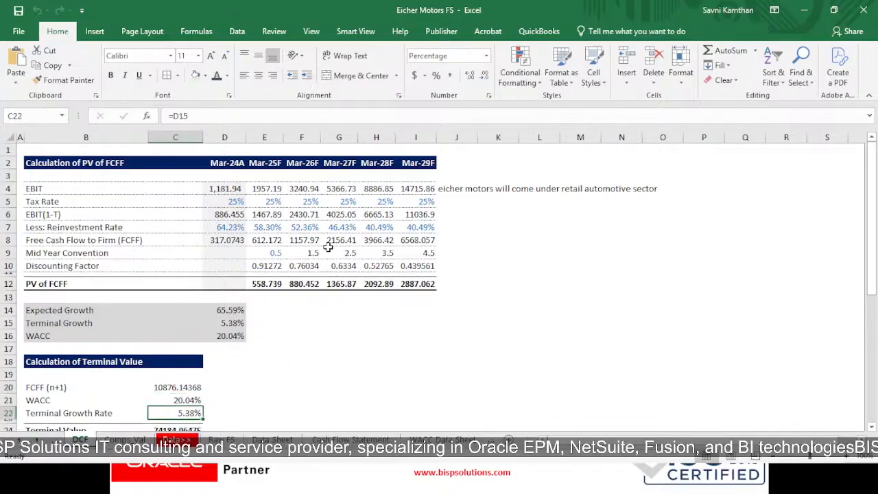
- Examine the Terminal Value formula together with the terminal growth rate cell it depends on
key(Down)
key(Down)
key(Down)
key(Down)
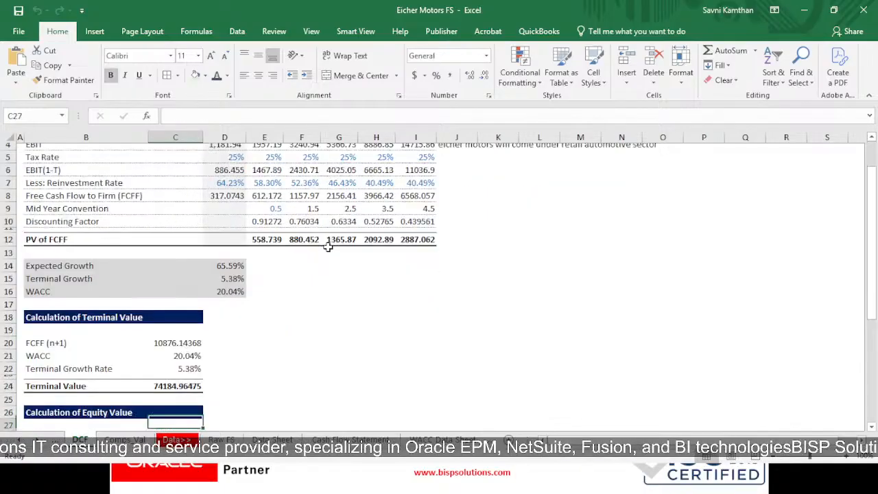
key(Up)
key(Up)
key(Up)
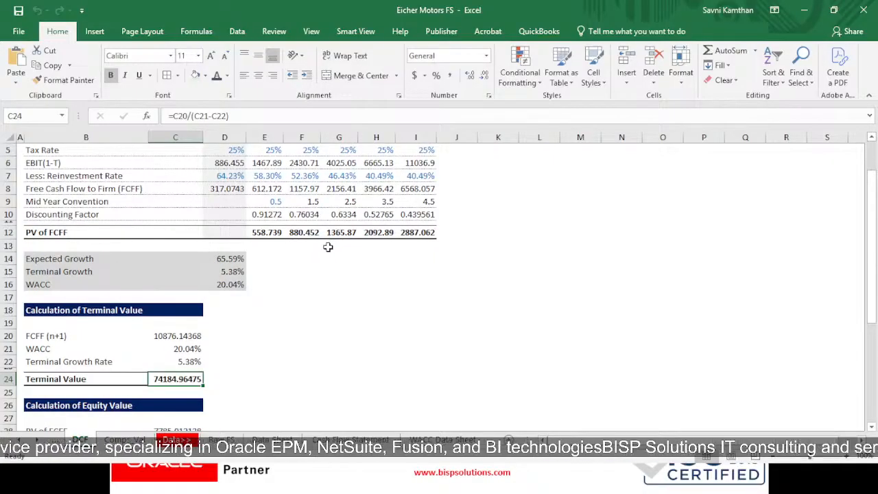
key(Up)
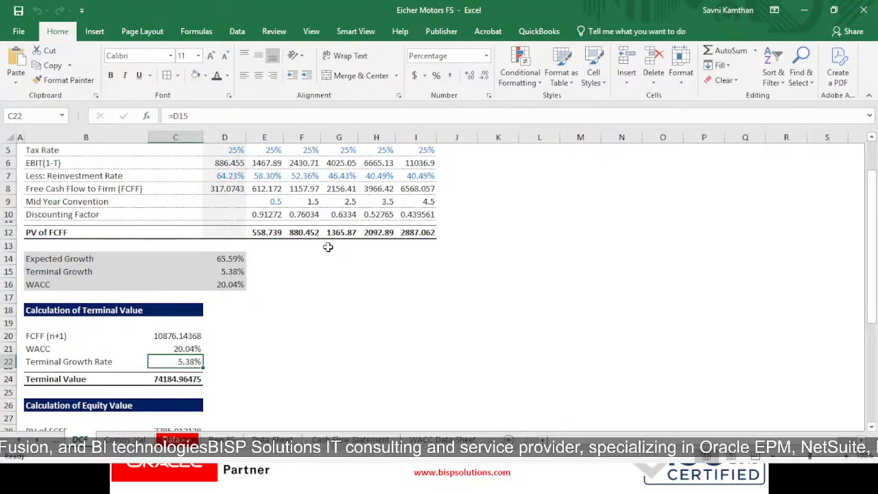
key(Down)
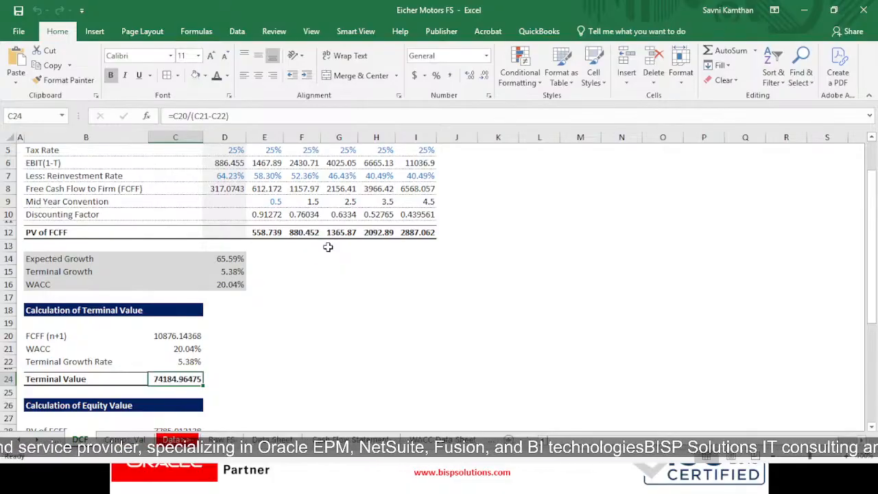
- Examine the PV of FCFF and PV of Terminal Value lines in the equity value calculation
key(Down)
key(Down)
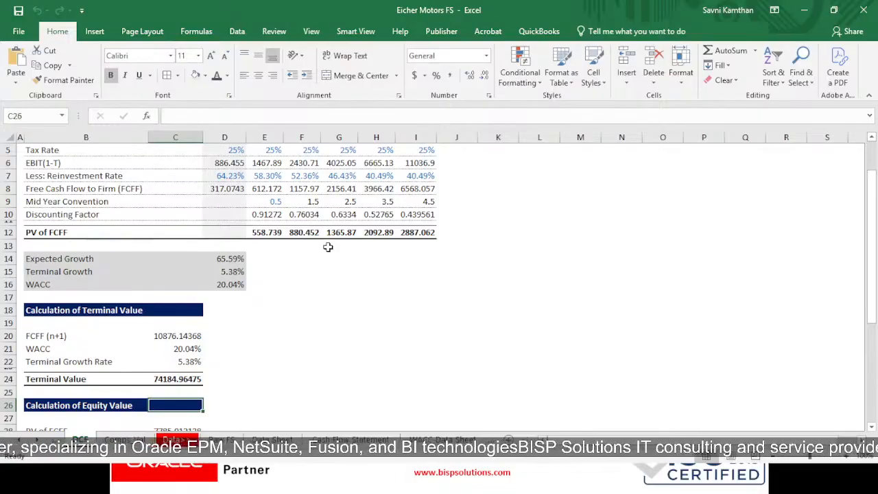
key(Left)
key(Left)
key(Right)
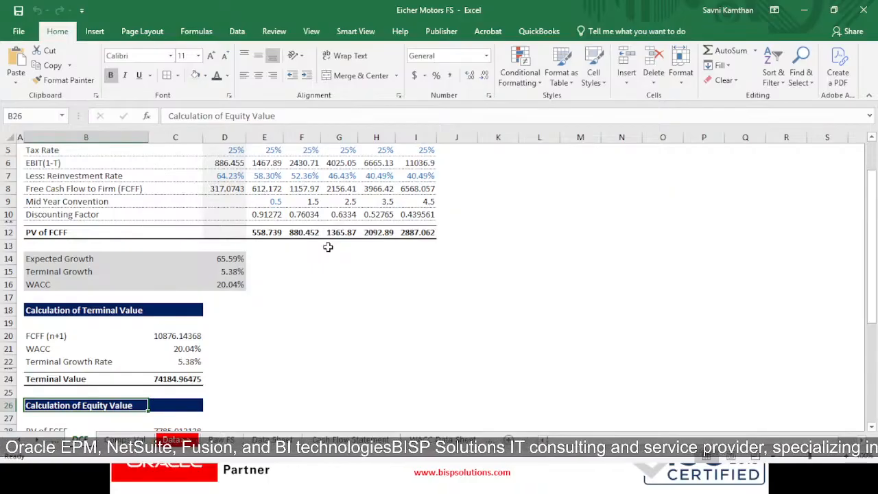
key(Down)
key(Down)
key(Down)
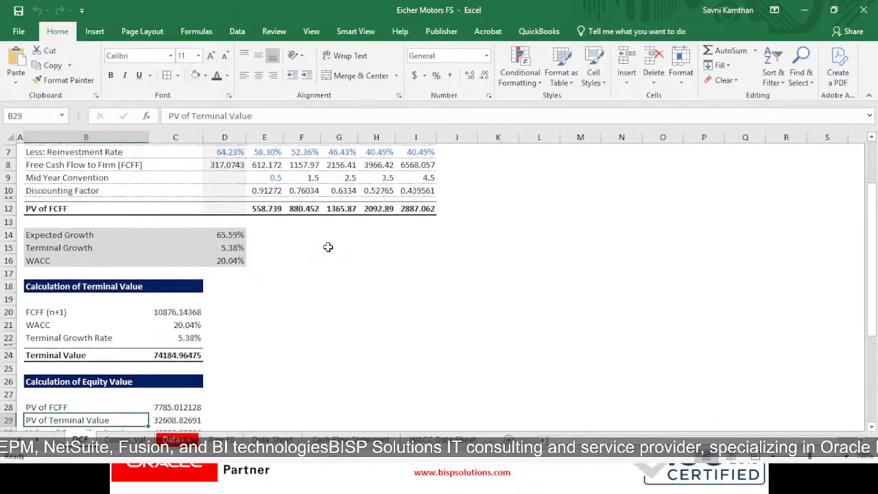
key(Up)
key(Right)
key(Right)
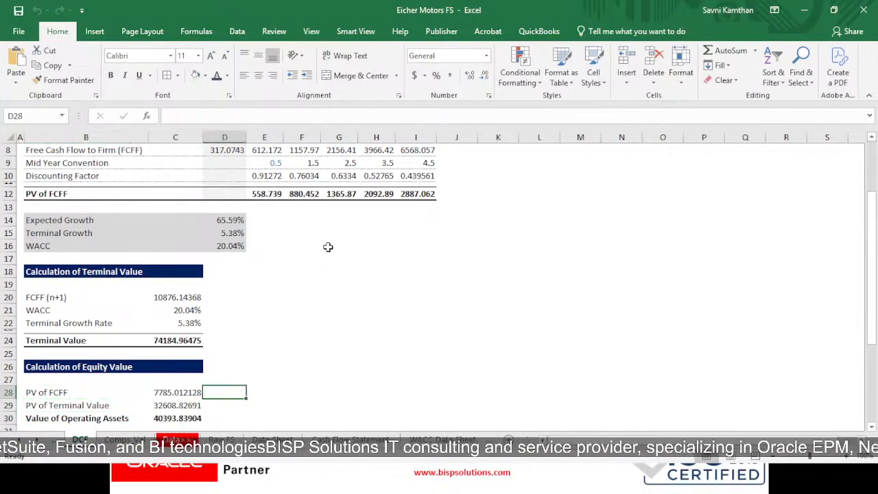
key(Left)
key(Left)
key(Right)
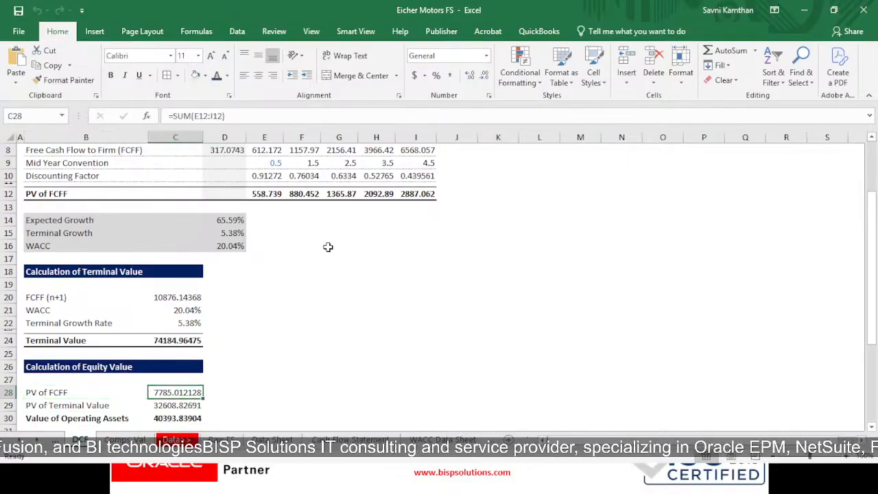
key(Down)
key(Left)
key(Left)
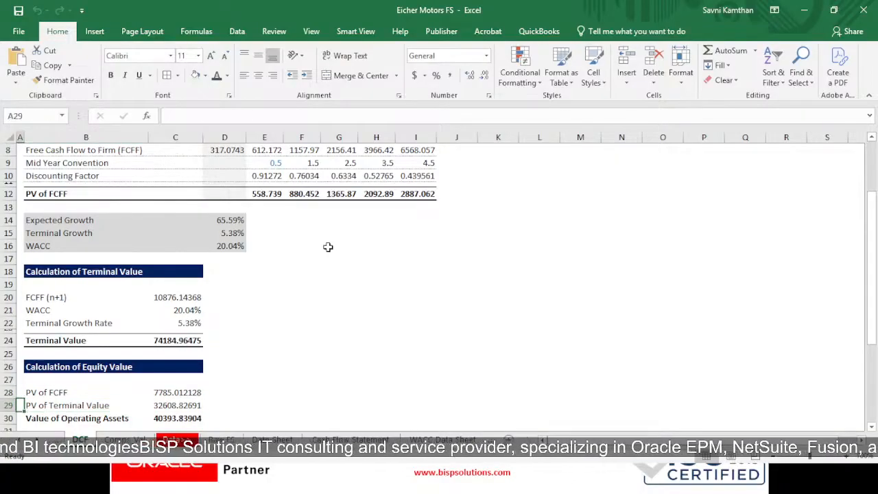
key(Up)
key(Right)
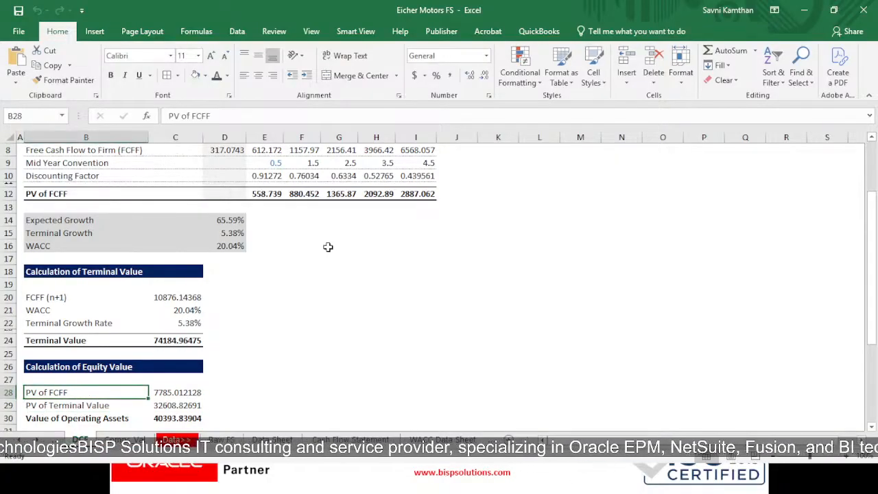
- Review the operating assets, cash and debt lines, and inspect the formulas for debt, value of equity and number of shares
key(Down)
key(Down)
key(Down)
key(Up)
key(Down)
key(Up)
key(Down)
key(Down)
key(Down)
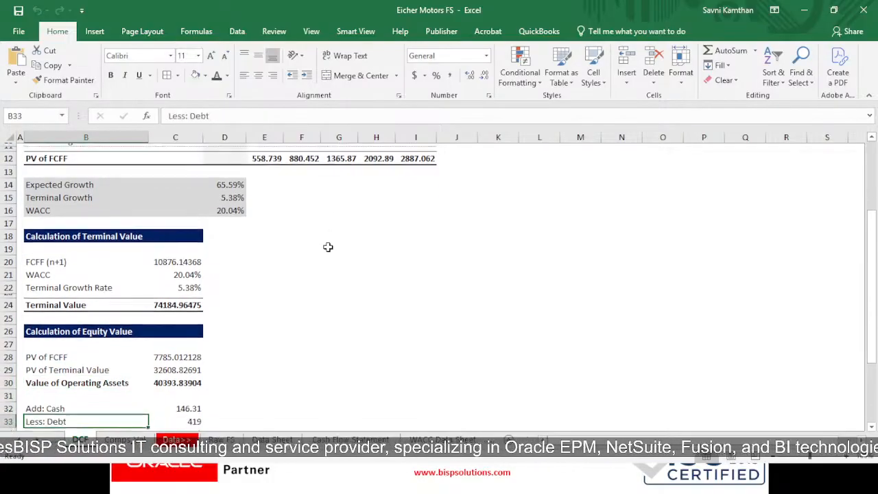
key(Right)
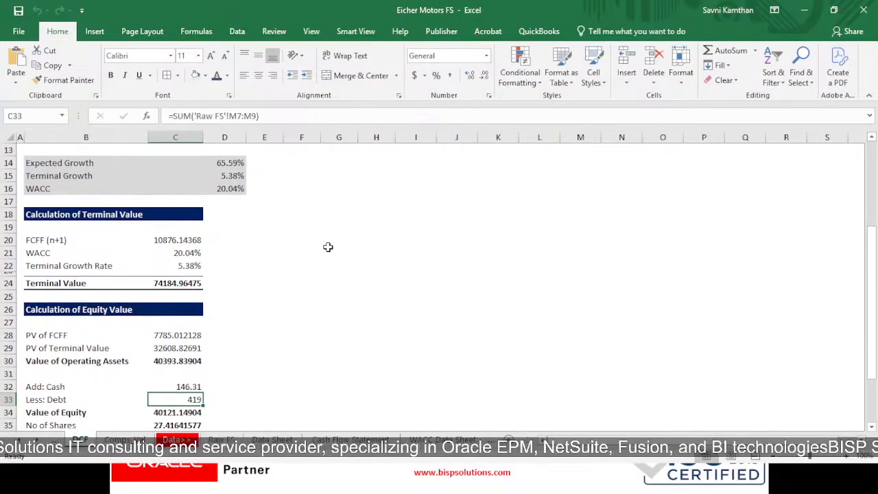
key(Down)
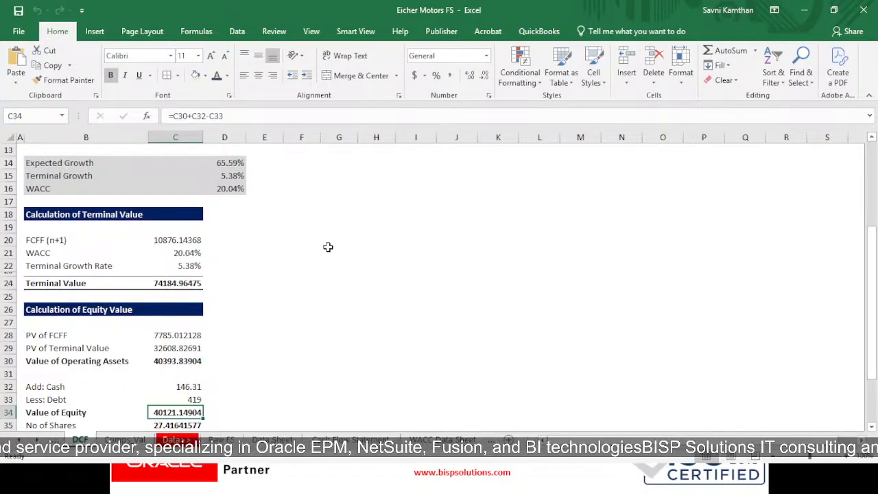
key(Down)
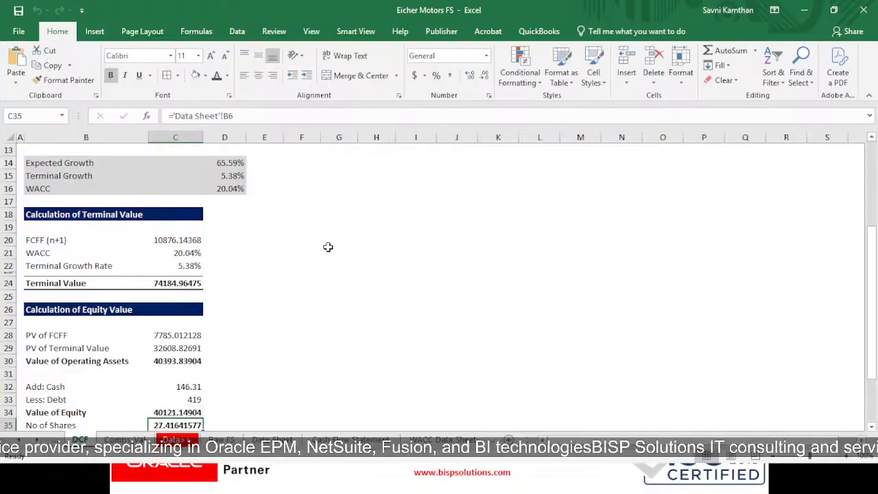
scroll(327, 247, down, 1)
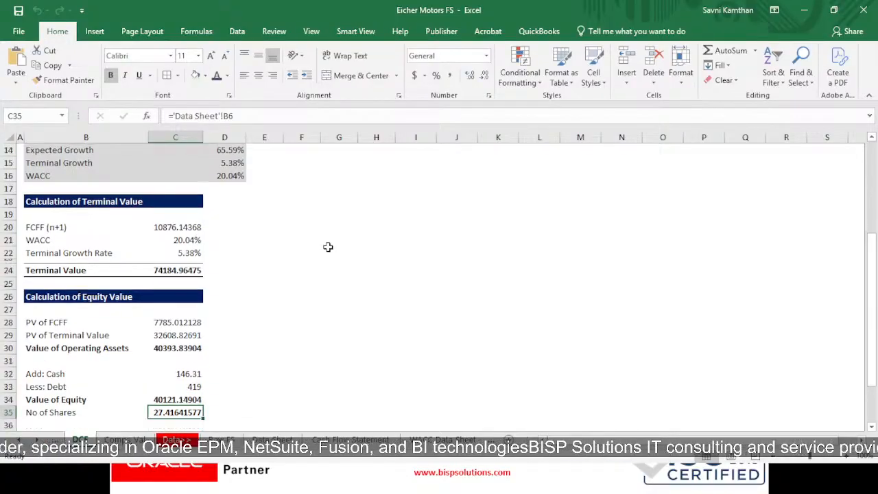
key(Up)
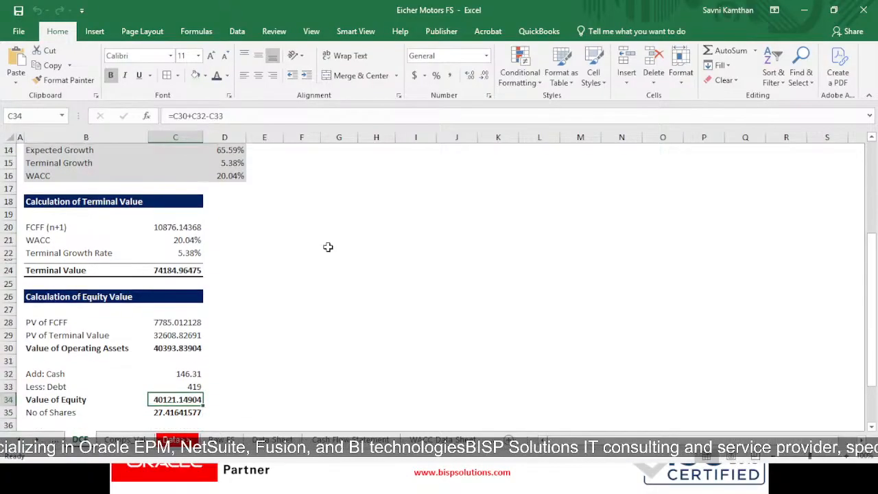
- Review the equity value per share, share price and discount/premium at the end of the DCF sheet
key(Right)
key(Right)
key(Down)
key(Down)
key(Down)
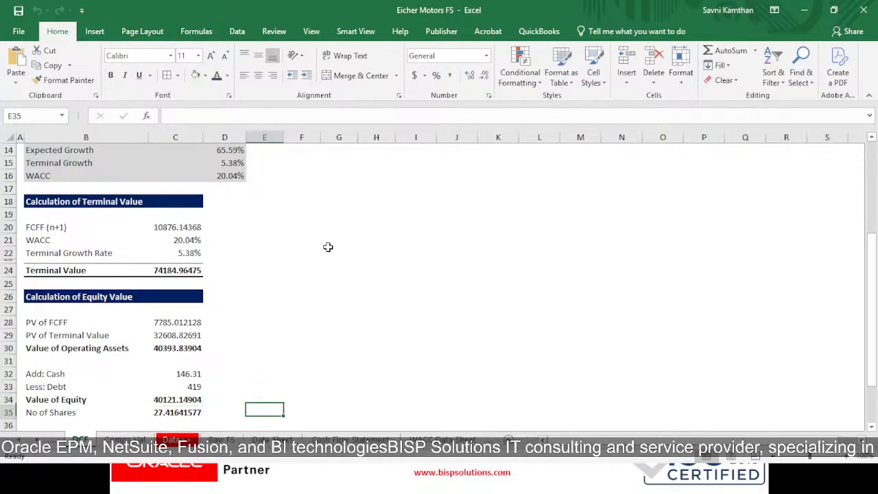
key(Left)
key(Left)
key(Down)
key(Down)
key(Down)
key(Down)
key(Down)
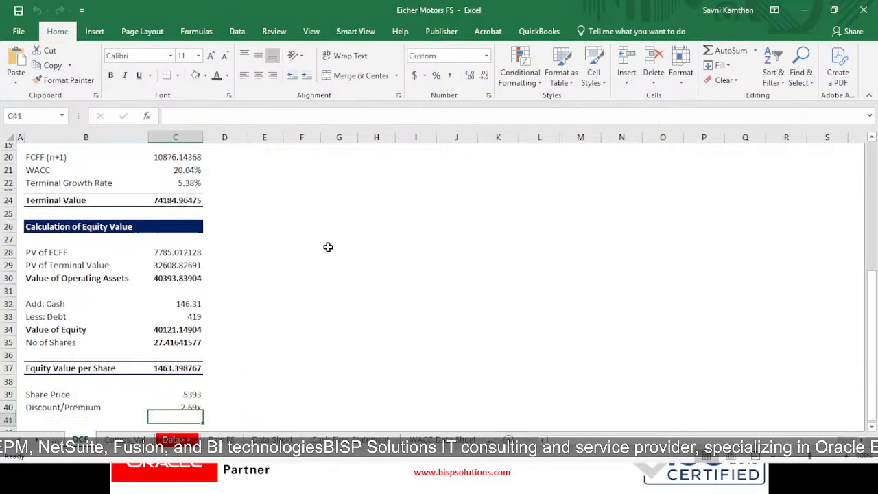
key(Up)
key(Up)
key(Up)
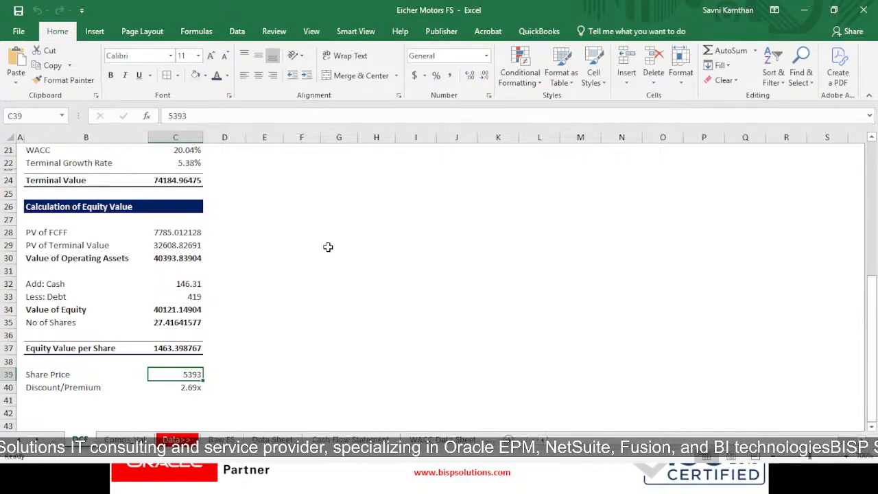
- Switch to Screener in the browser, search for "eicher" and bring up the Eicher Motors Ltd company page
key(alt+Tab)
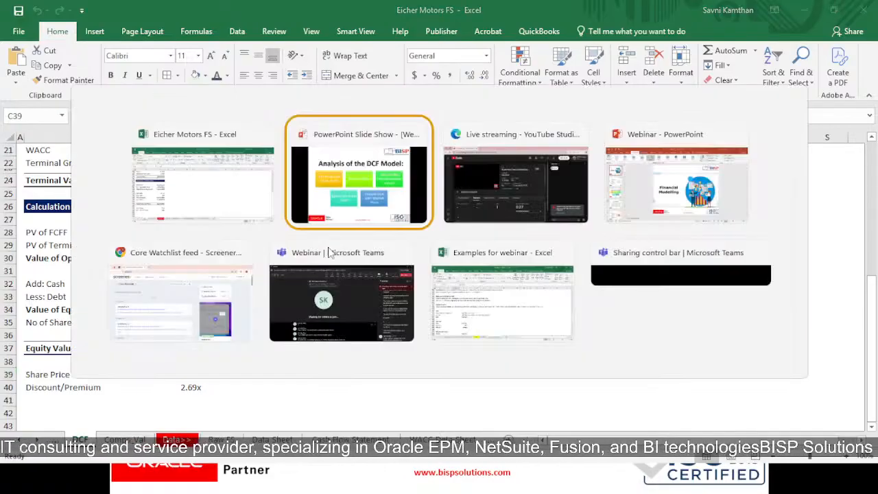
key(Tab)
key(Tab)
key(Tab)
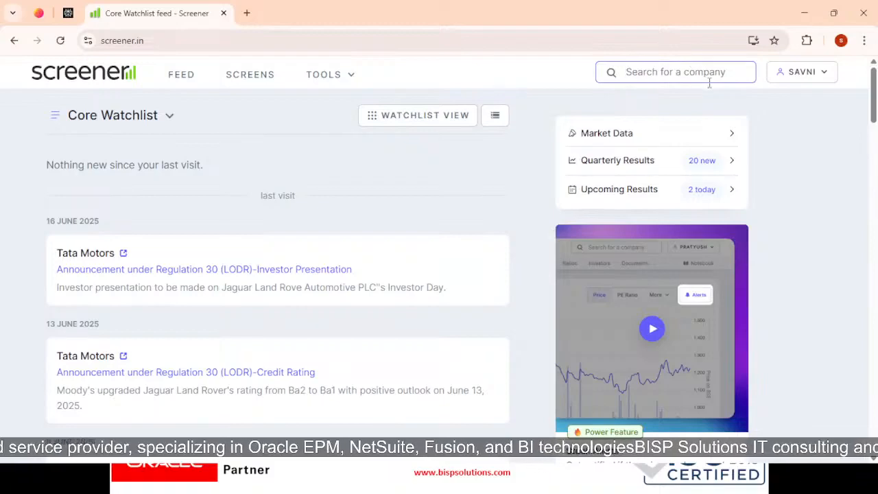
text(eu=)
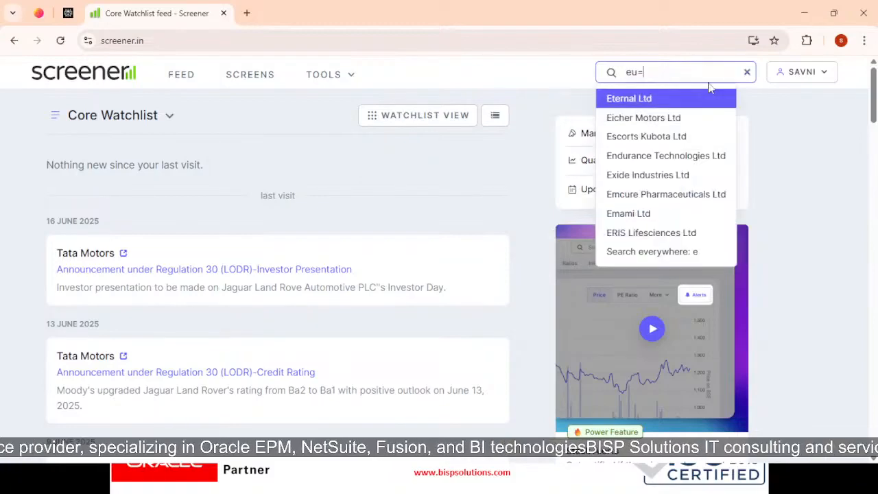
key(BackSpace)
key(BackSpace)
text(i)
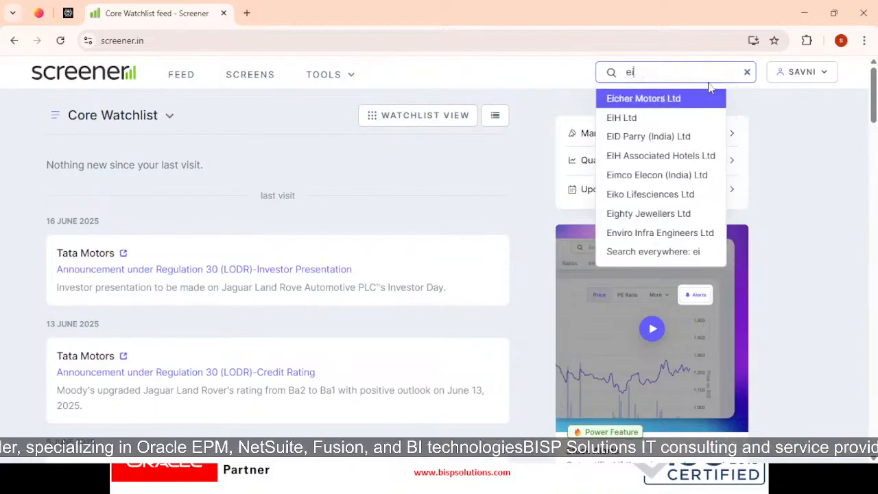
text(cher)
click(690, 101)
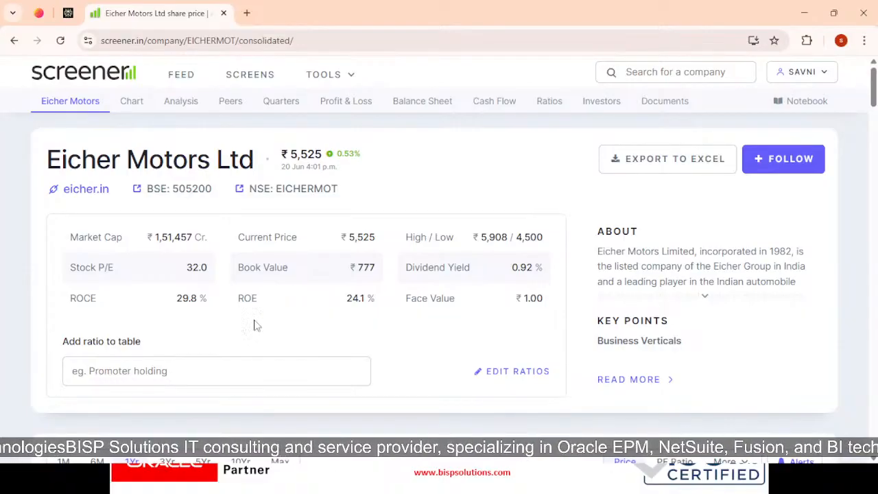
- Return to the Eicher Motors FS workbook, set the Share Price to 5525, and check the equity value per share and discount/premium formulas
key(alt+Tab)
double_click(190, 376)
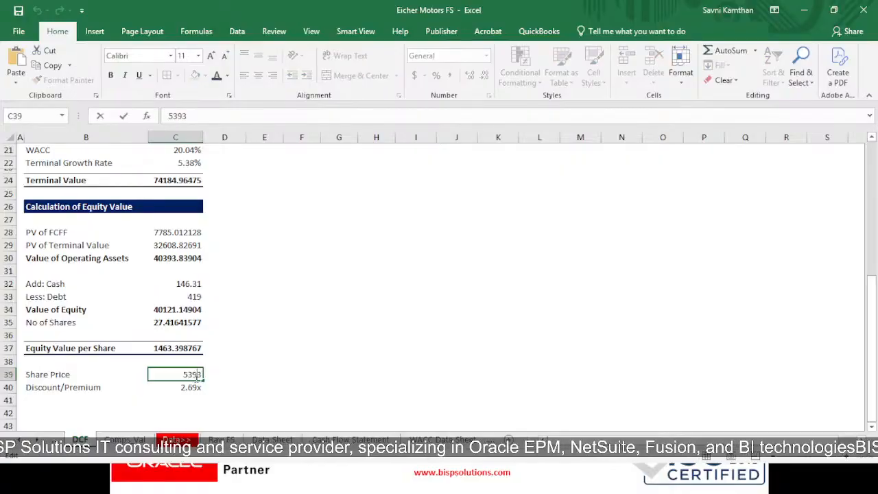
key(BackSpace)
key(BackSpace)
key(BackSpace)
text(52)
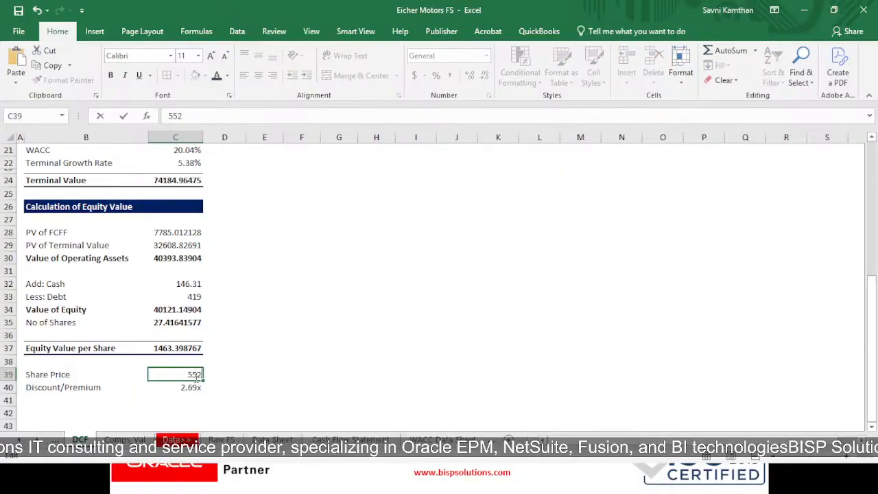
text(5)
key(Return)
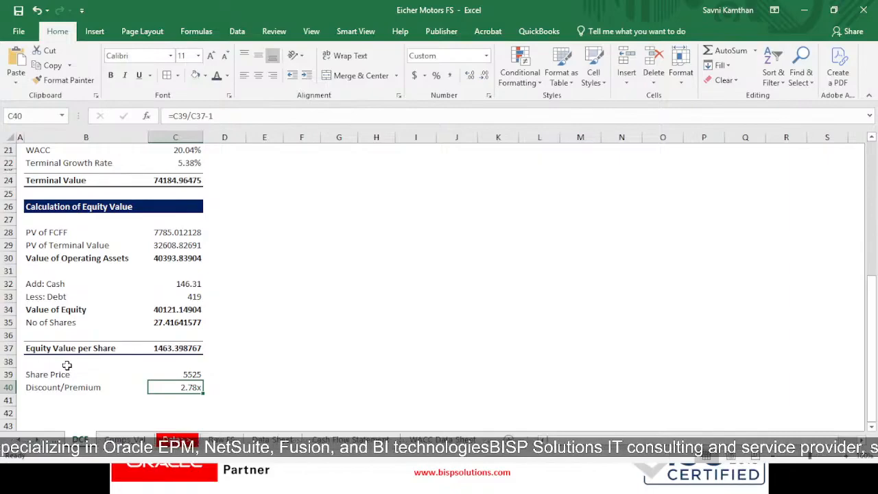
click(154, 347)
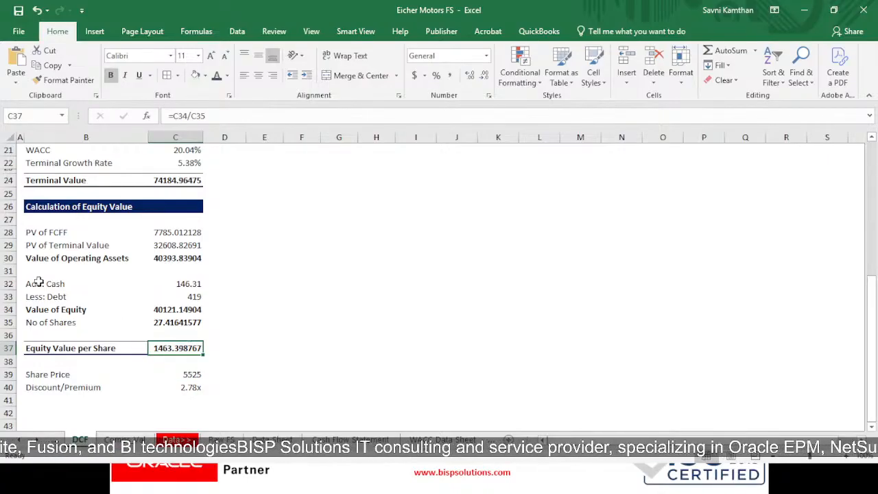
click(180, 388)
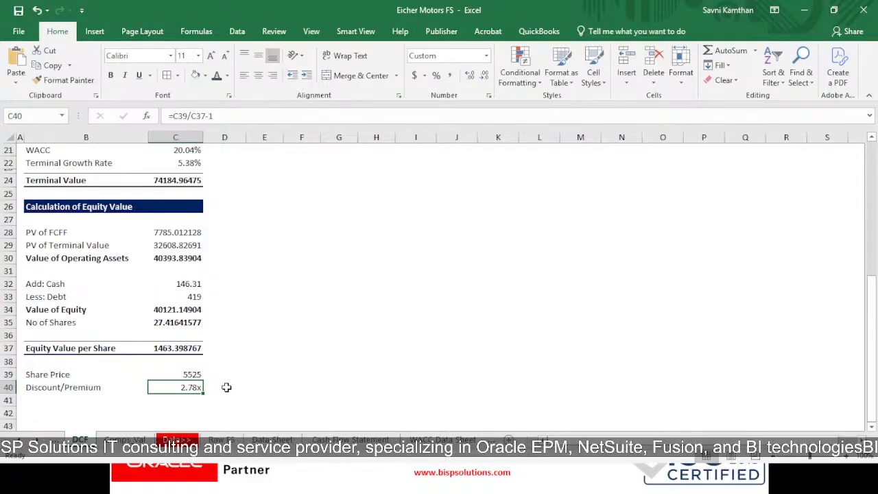
- Review the Free Cash Flow to Firm, terminal value, WACC and mid-year convention entries on the DCF sheet
scroll(362, 407, up, 5)
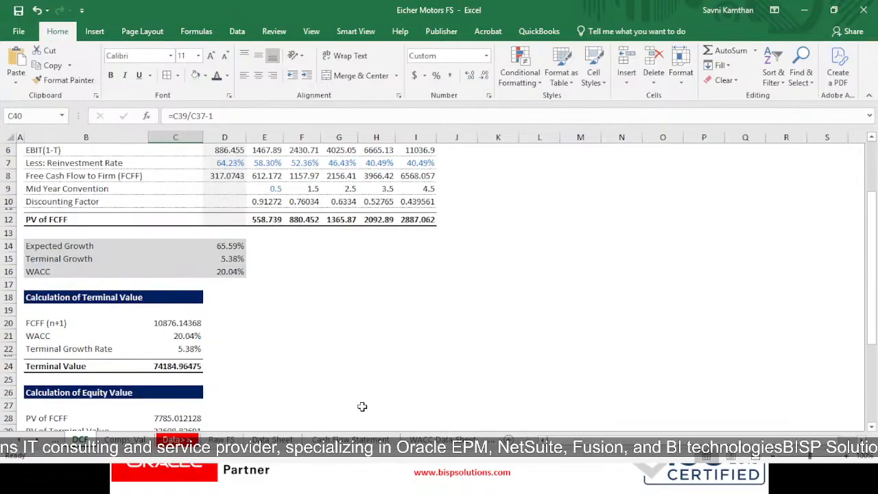
scroll(362, 407, up, 2)
click(115, 239)
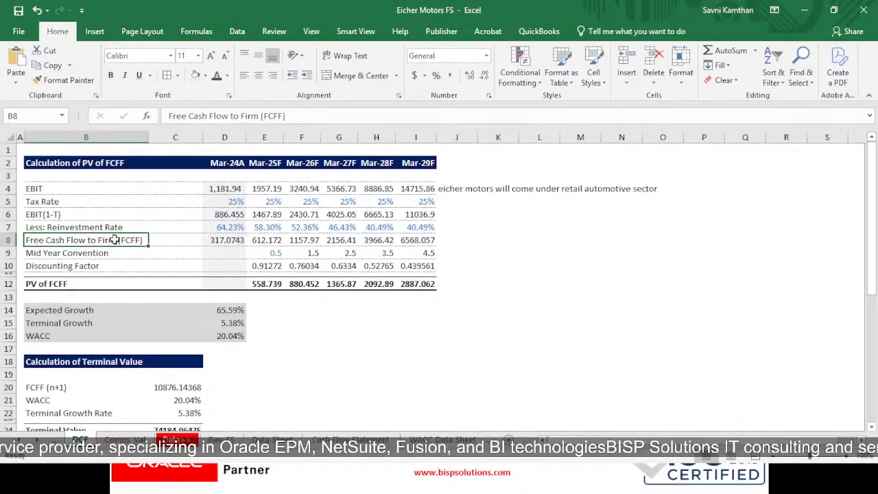
scroll(115, 240, down, 2)
click(31, 287)
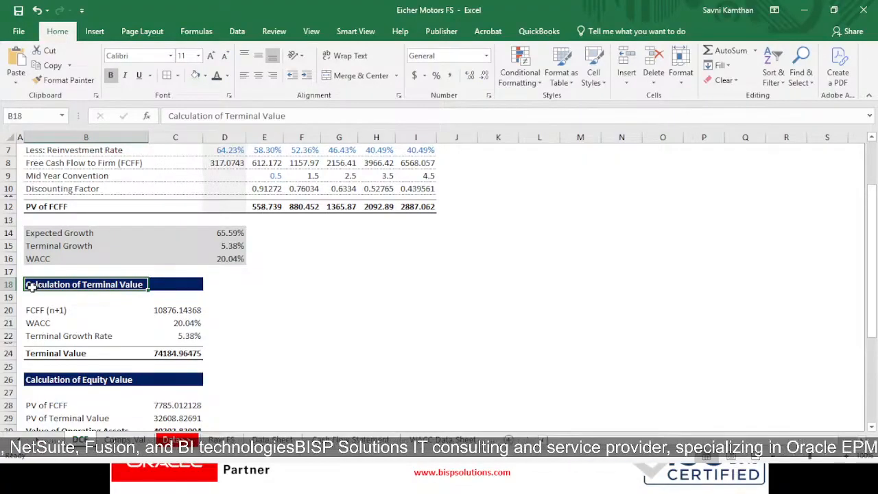
scroll(31, 287, down, 2)
click(36, 190)
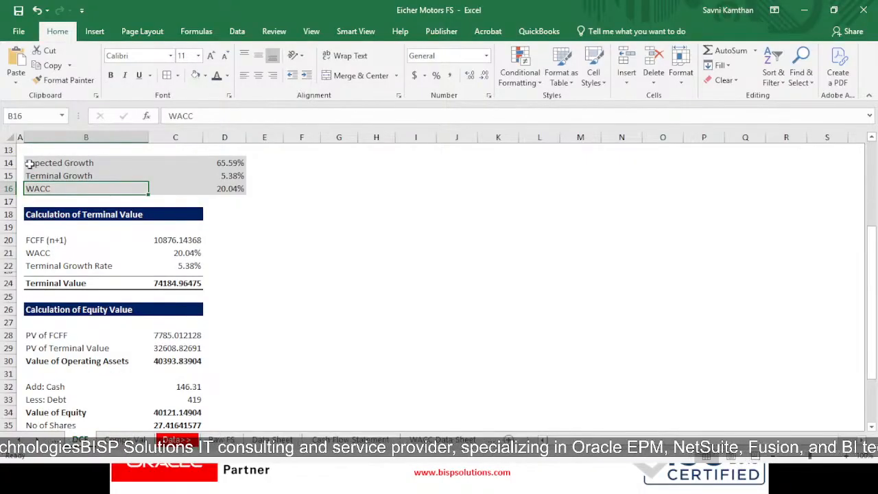
scroll(42, 192, up, 3)
click(55, 214)
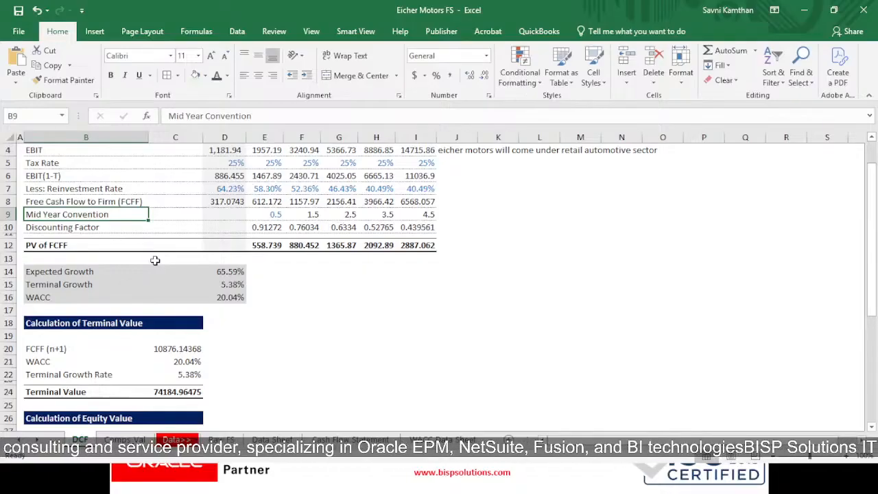
- Review the Calculation of Equity Value section, ending with the Equity Value per Share row selected
scroll(155, 260, down, 5)
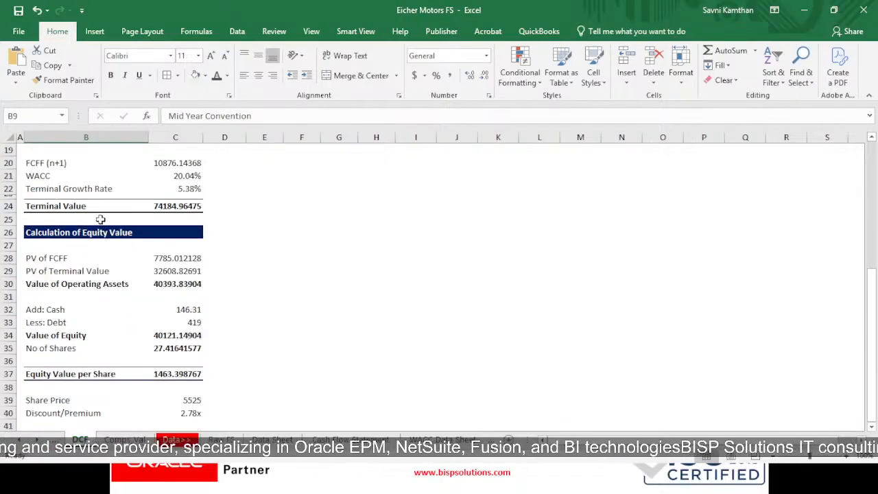
click(76, 234)
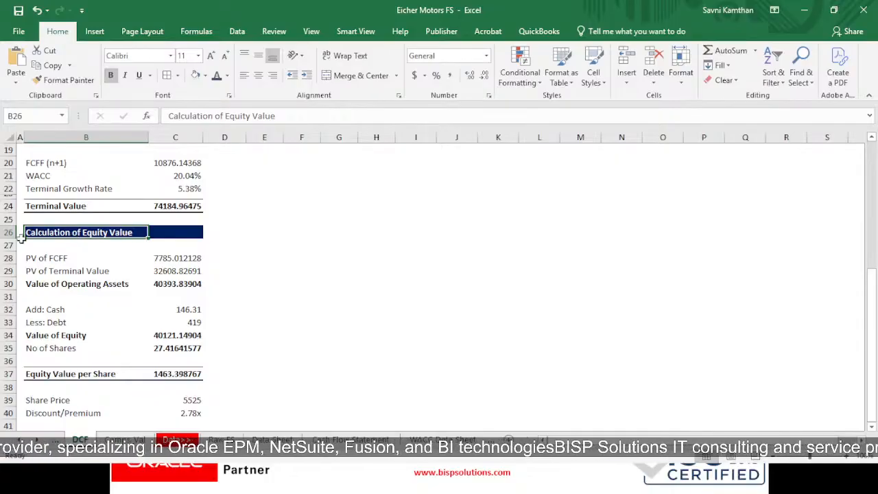
scroll(48, 285, down, 1)
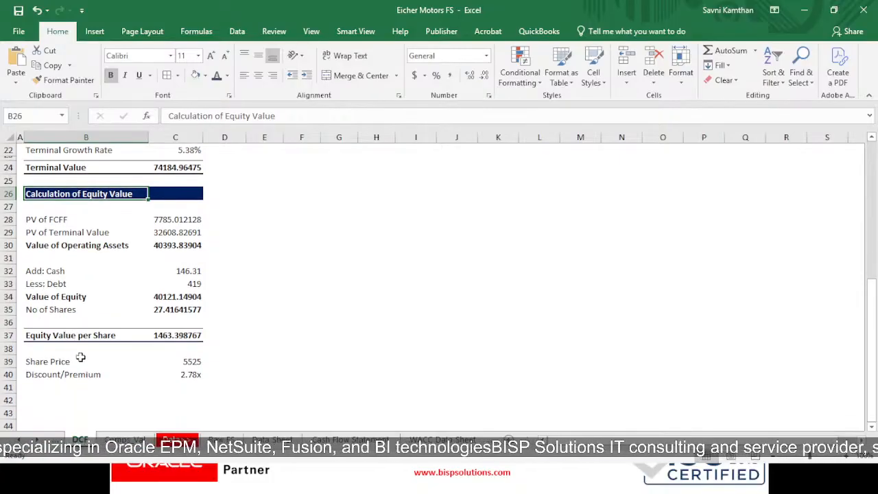
drag(65, 337, 176, 337)
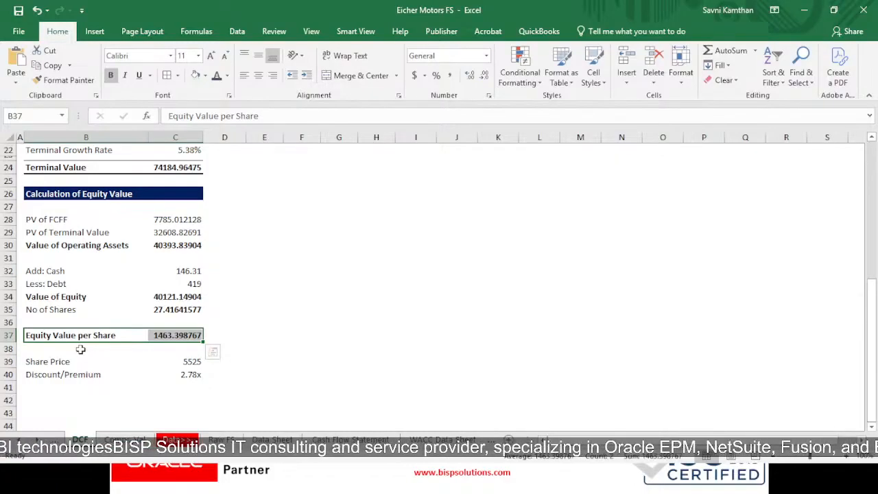
- Switch to the PowerPoint slide show and advance to the "Analysis of the DCF Model" slide
key(alt+Tab)
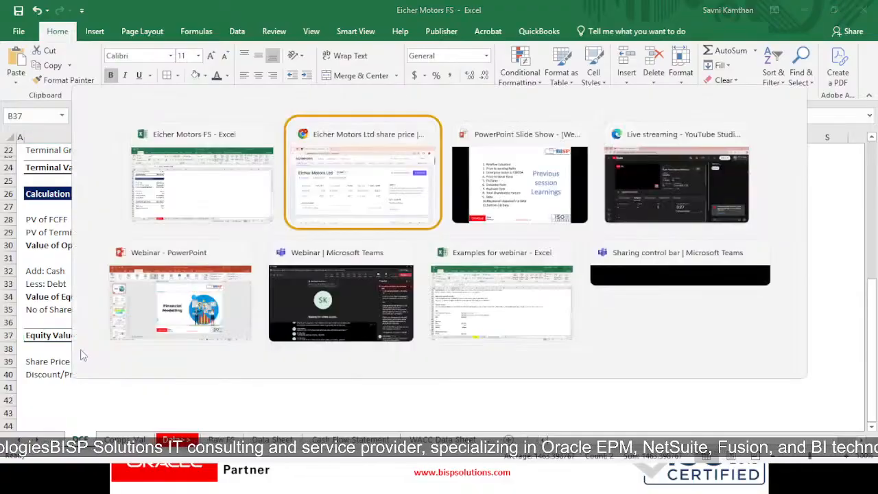
key(alt+Tab)
key(alt+Tab)
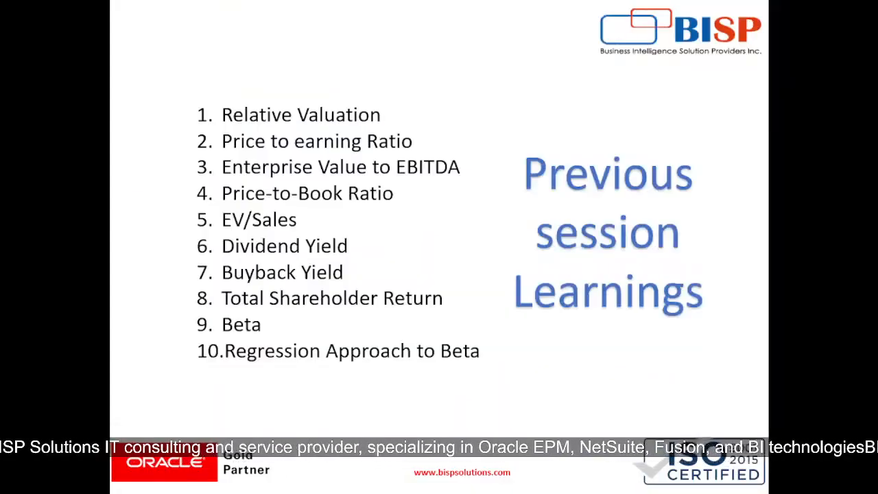
key(Right)
key(Right)
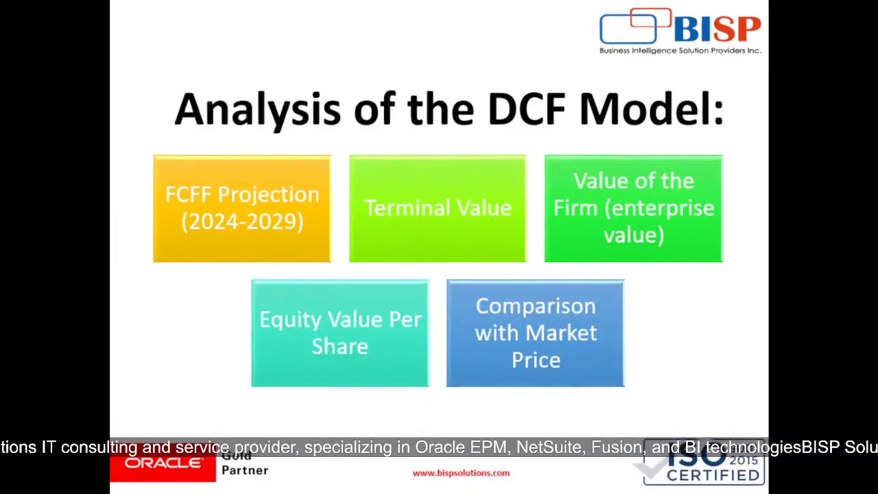
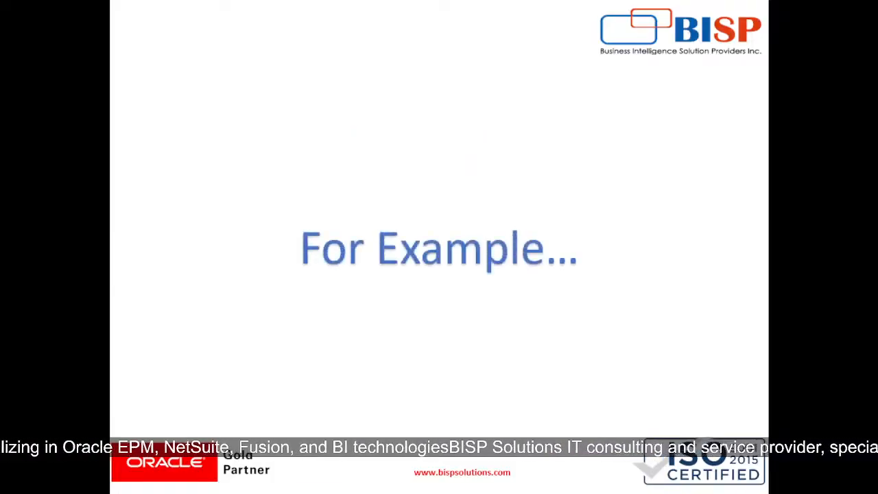
- Switch to the Examples for webinar workbook and review the Mid-Year Convention example's cash flow, WACC and PV formula
key(alt+Tab)
scroll(219, 355, down, 3)
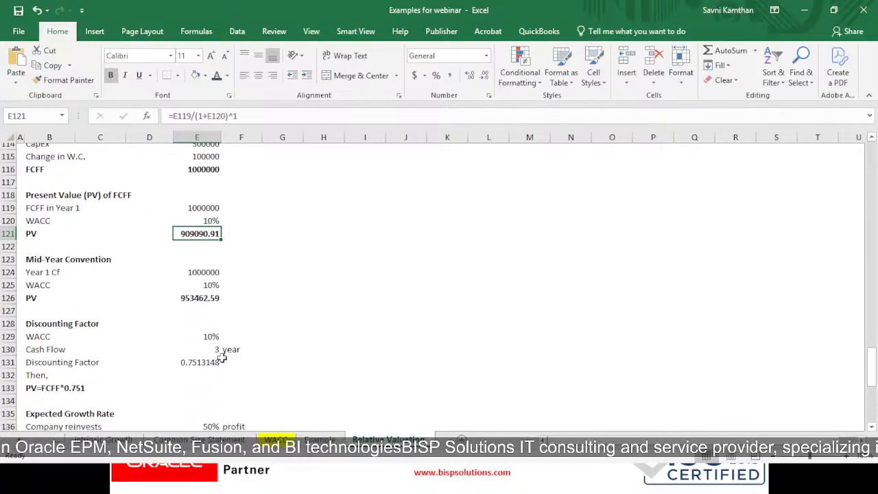
click(46, 267)
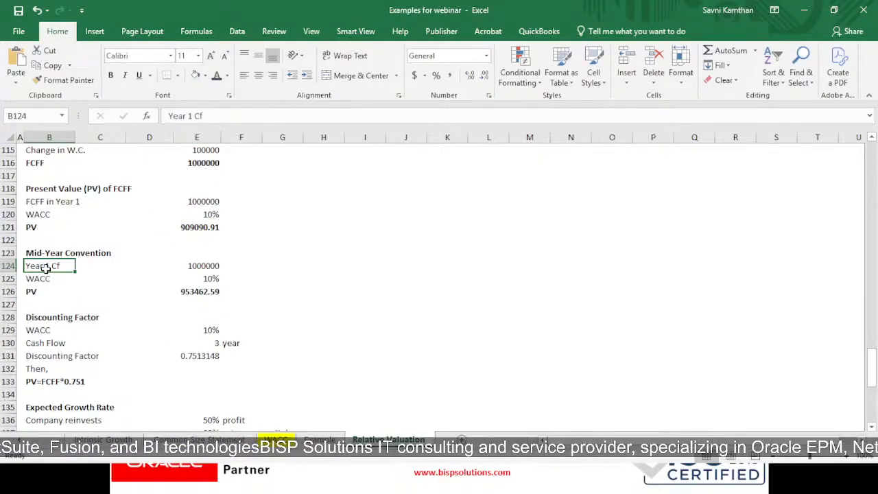
click(224, 268)
click(38, 282)
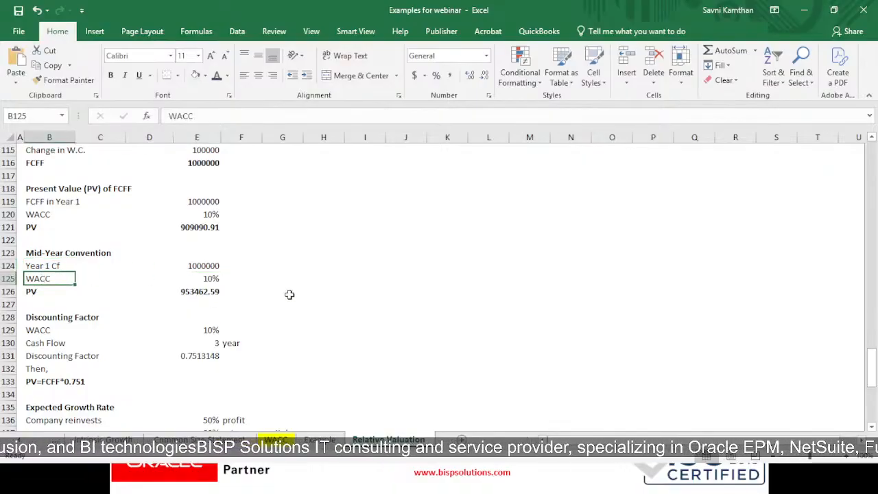
click(195, 279)
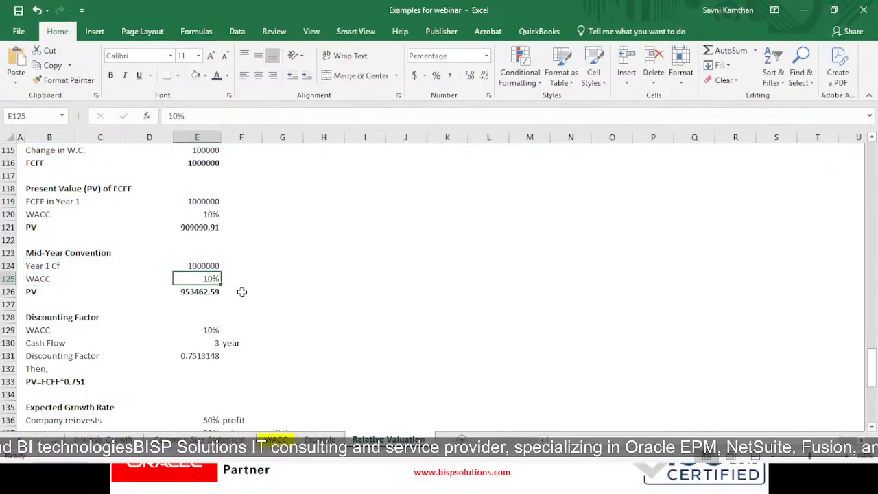
click(55, 292)
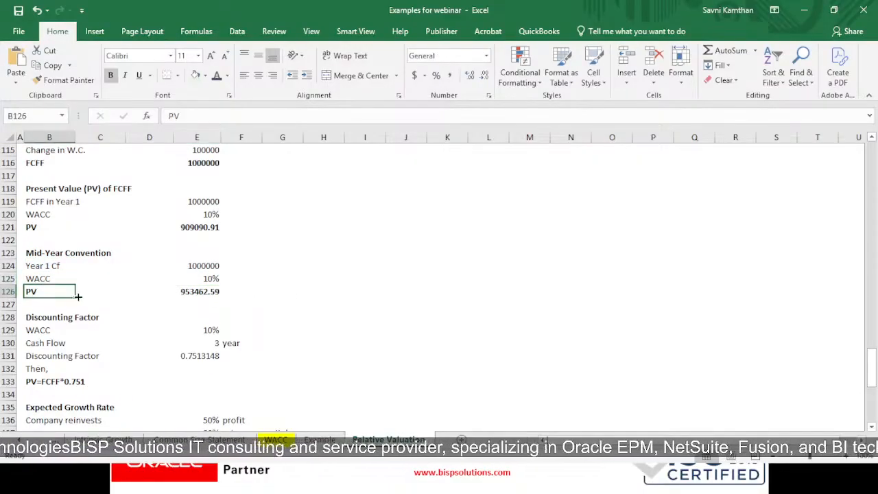
click(183, 293)
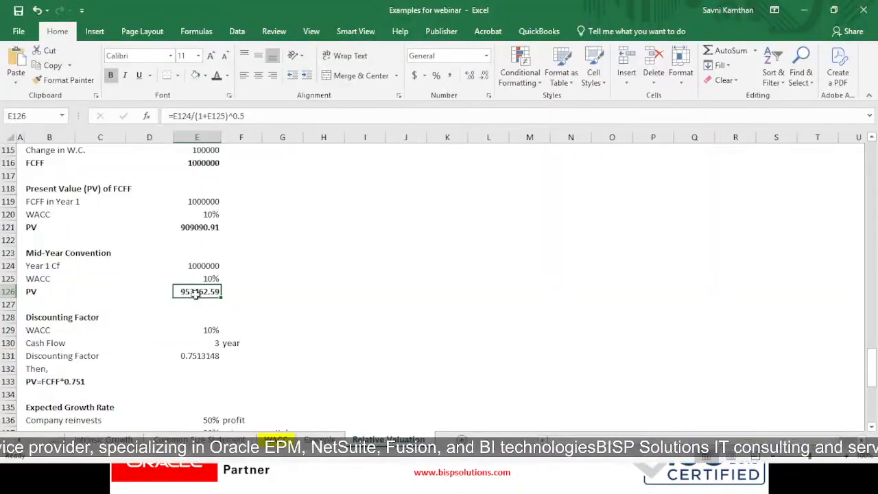
- Review the Discounting Factor example's WACC, cash flow year, factor formula and the resulting PV expression
scroll(196, 294, down, 3)
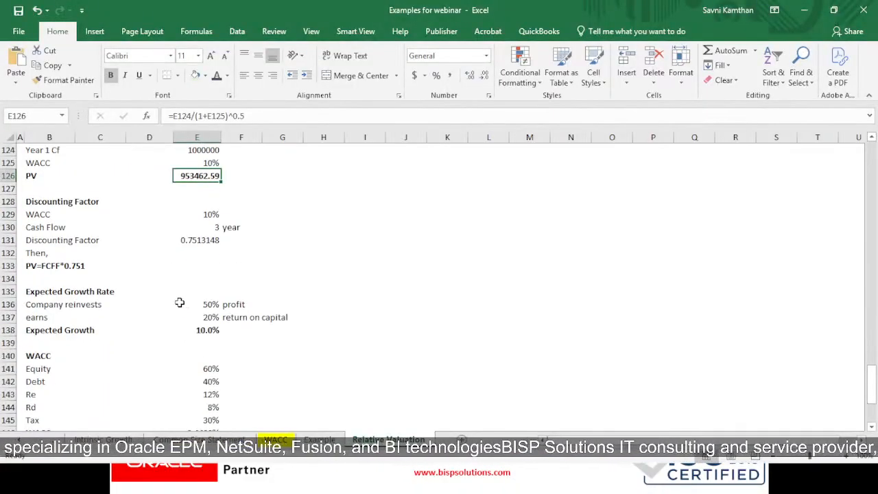
click(184, 217)
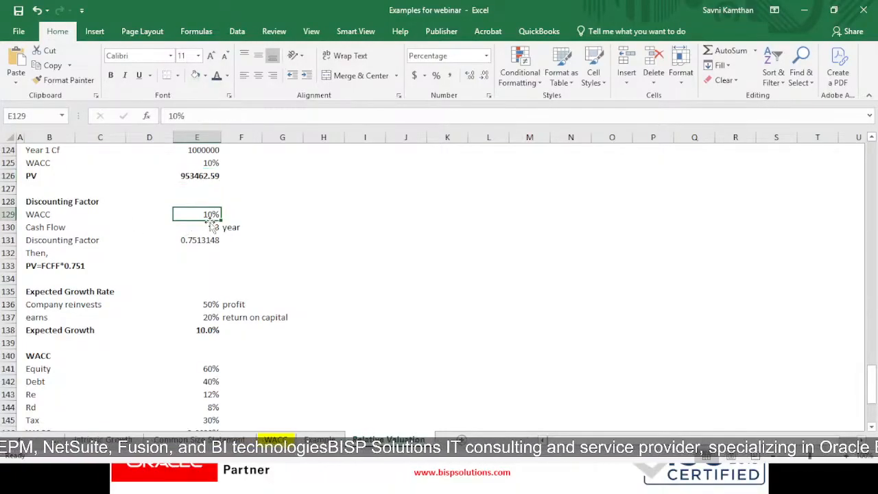
click(103, 231)
click(209, 228)
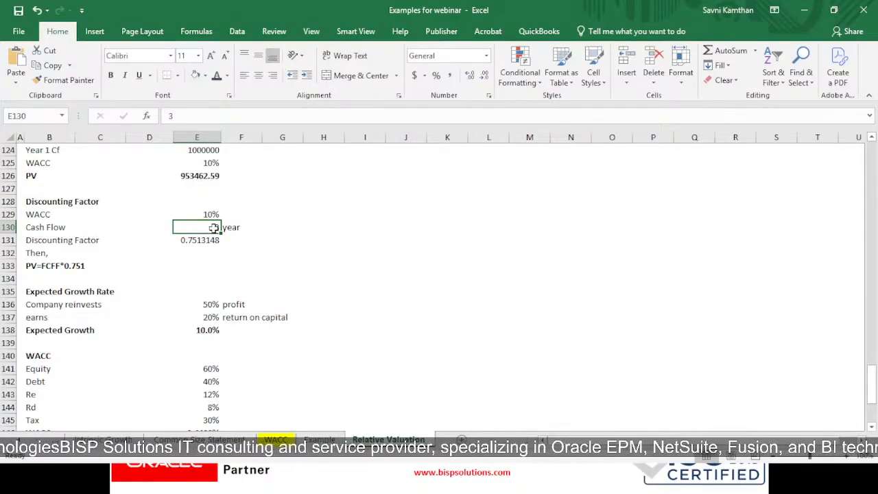
click(199, 240)
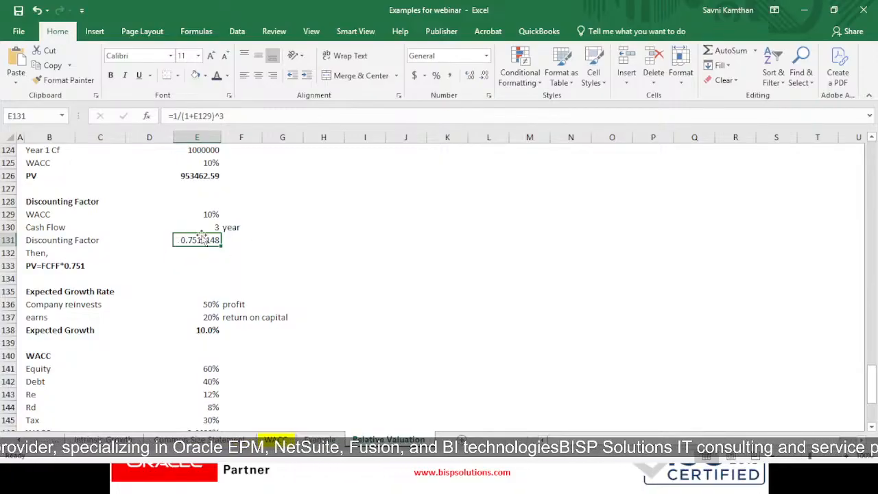
click(37, 265)
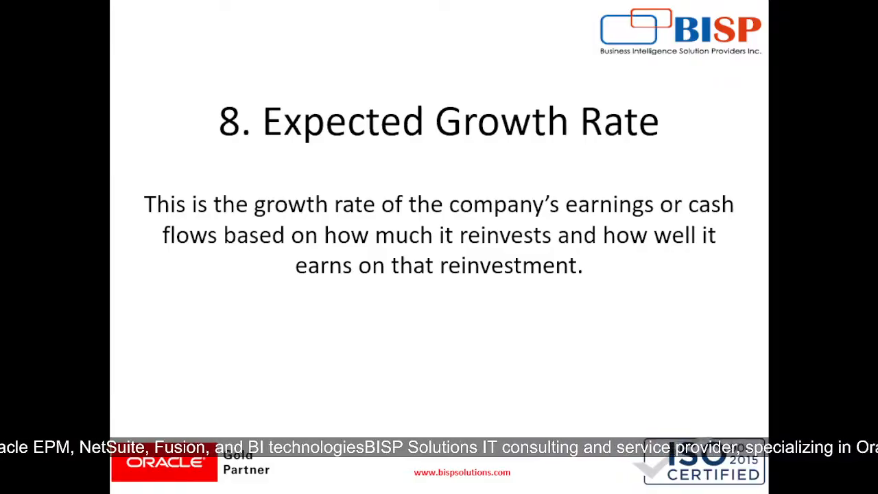
- Advance the slides past the Expected Growth Rate formula and review that example's reinvestment, return on capital and growth formula in the Excel workbook
key(Right)
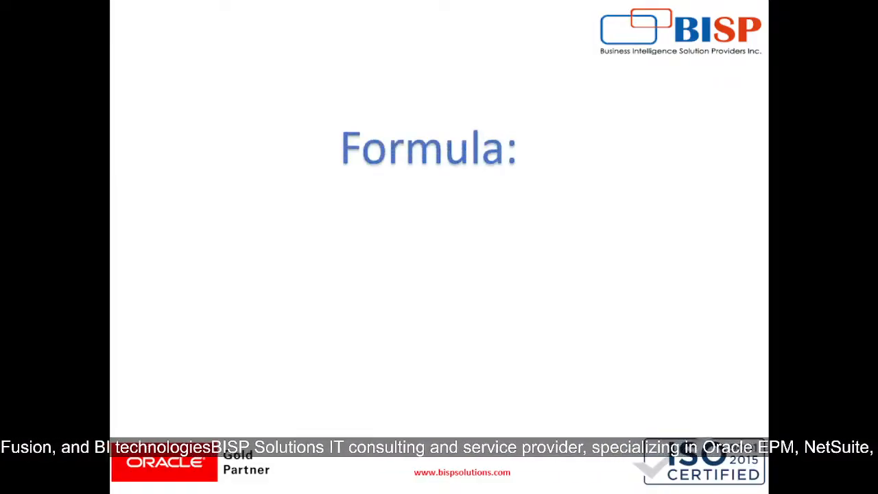
key(Right)
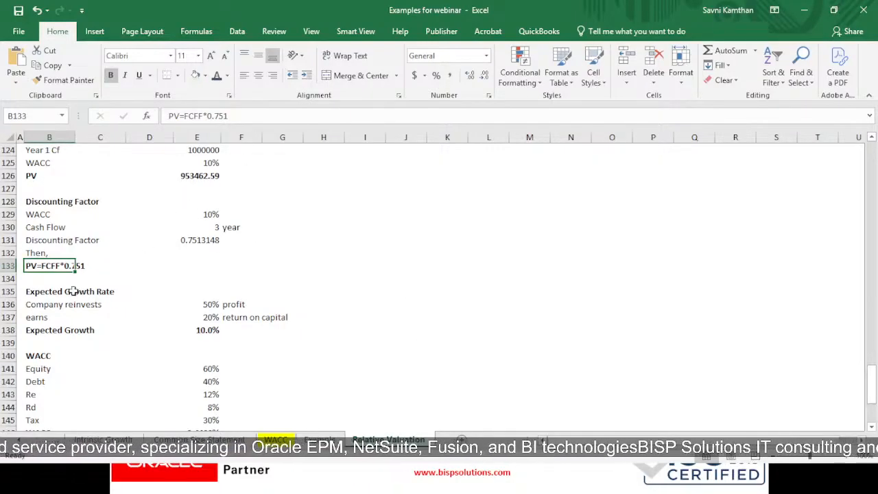
click(104, 316)
click(69, 303)
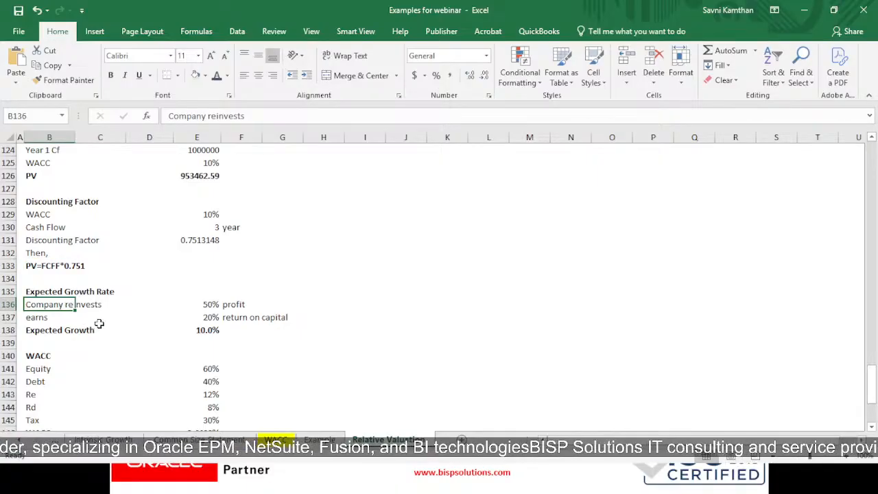
click(230, 317)
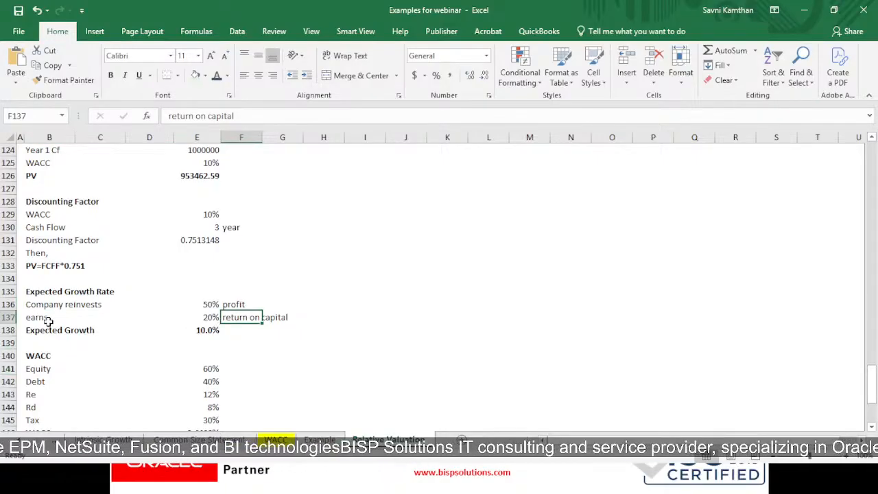
click(209, 330)
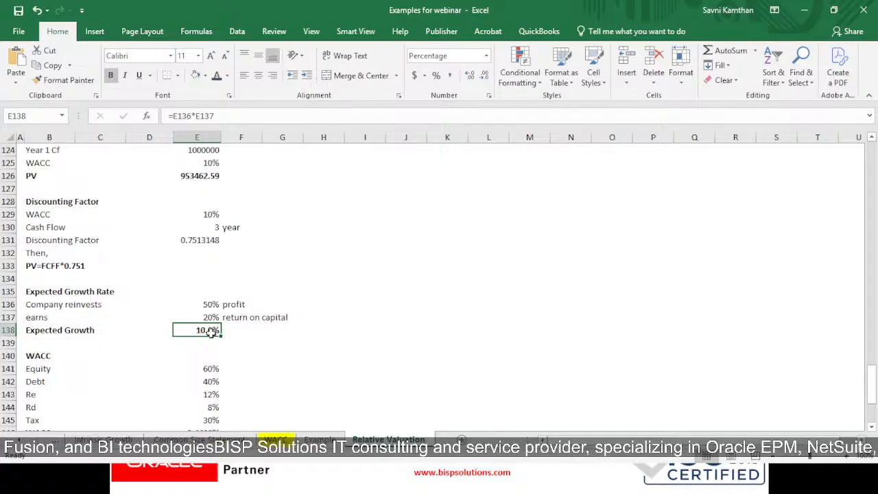
double_click(209, 331)
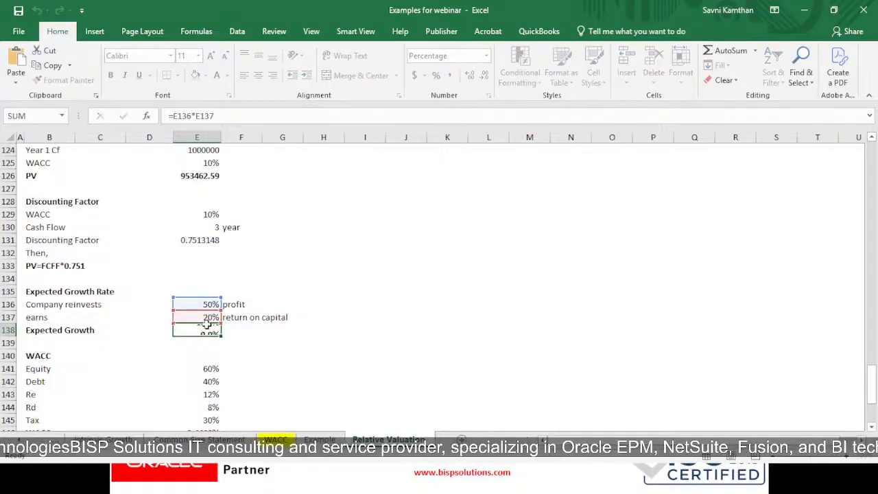
key(Return)
click(209, 330)
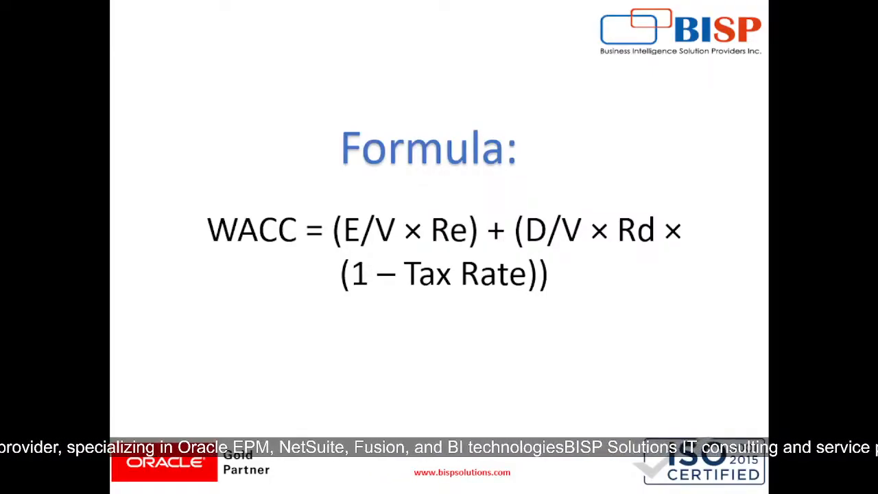
- Advance past the WACC formula slide and review the equity, debt, Re, Rd and tax inputs of the workbook's WACC example
key(Right)
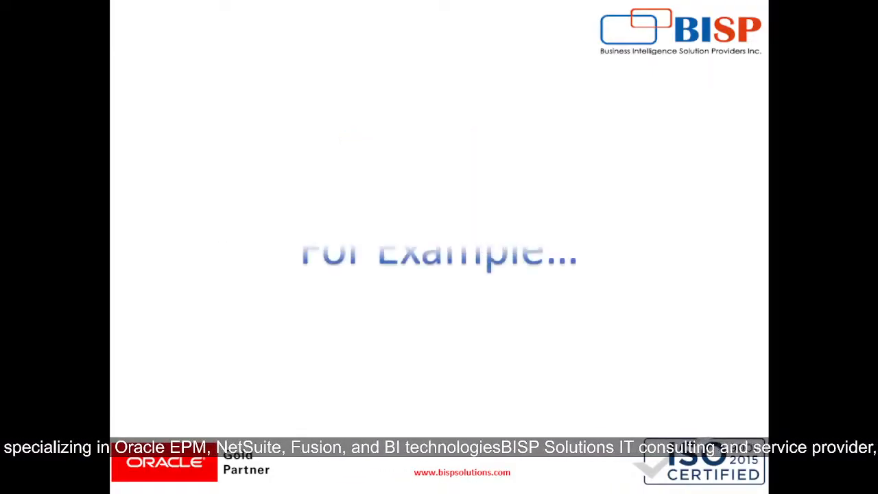
key(alt+Tab)
scroll(181, 306, down, 2)
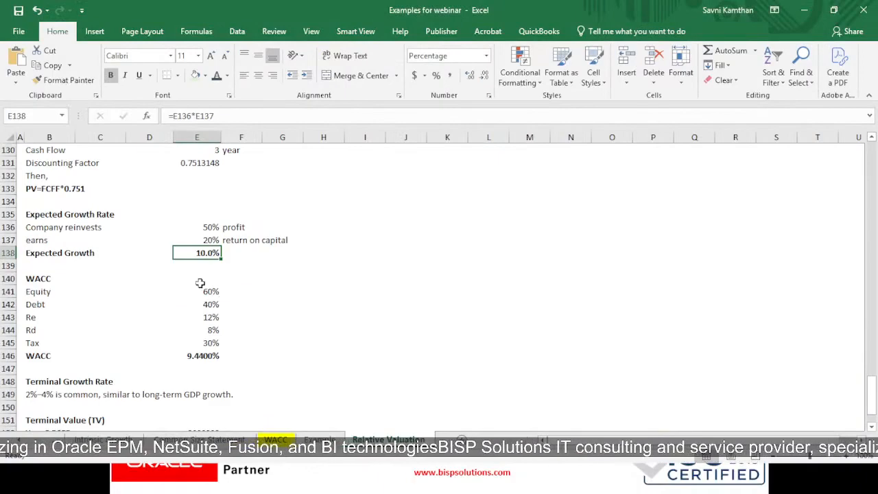
click(202, 289)
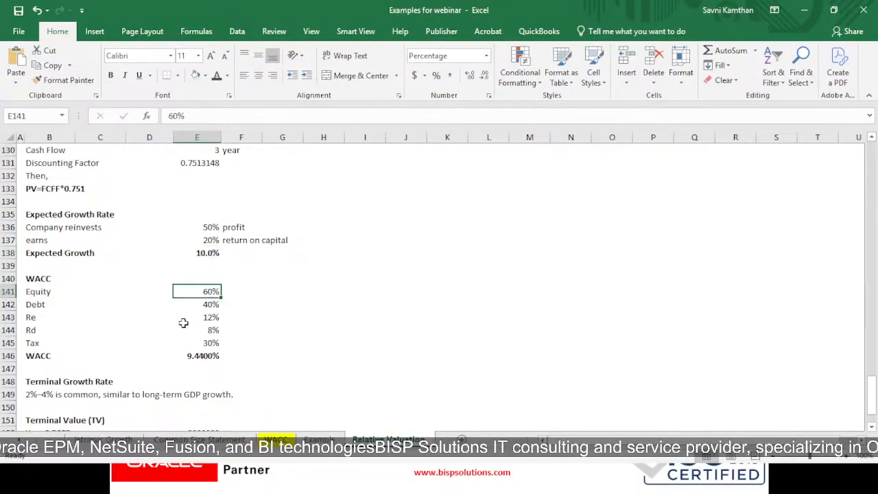
click(211, 304)
click(209, 318)
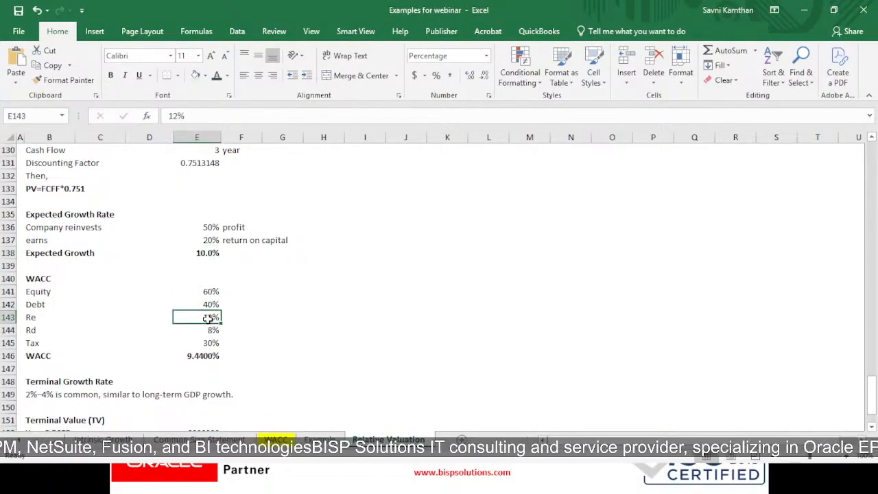
click(211, 341)
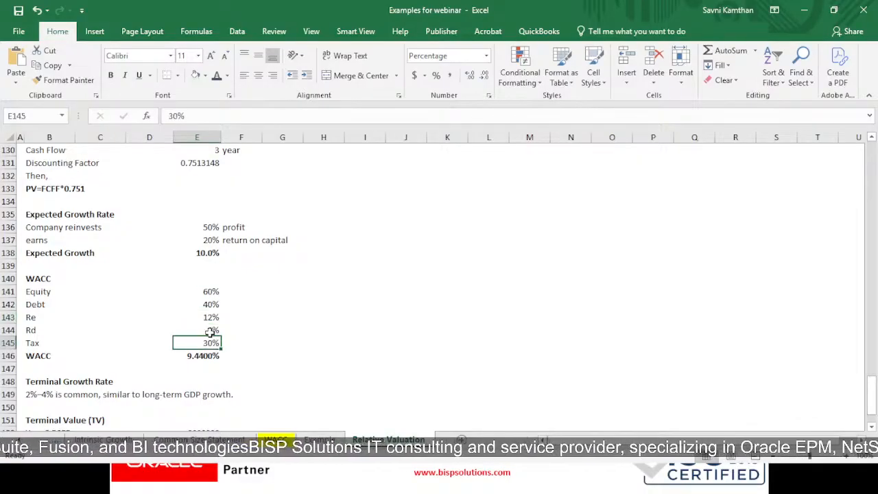
click(210, 332)
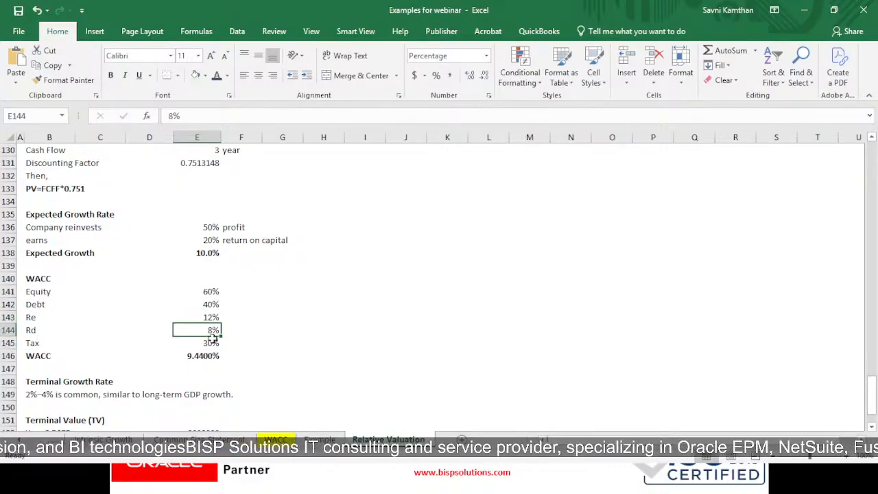
click(213, 341)
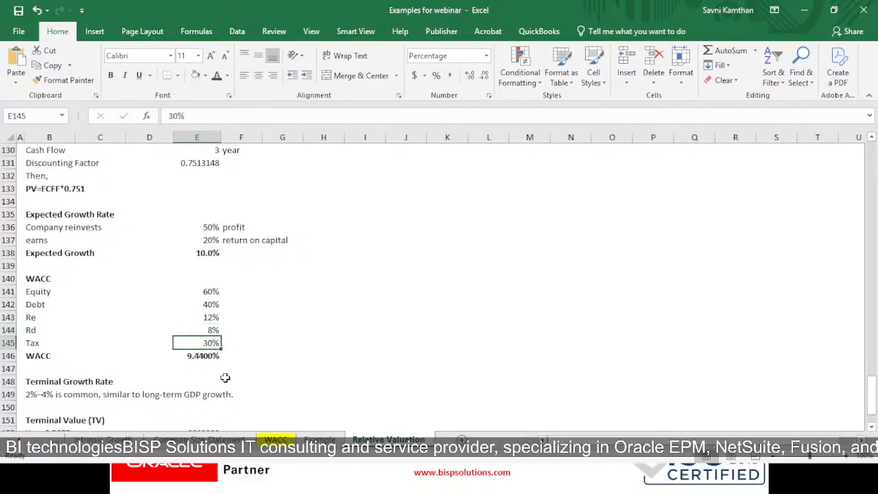
- Inspect the WACC result formula in E146 against the tax rate input
click(203, 356)
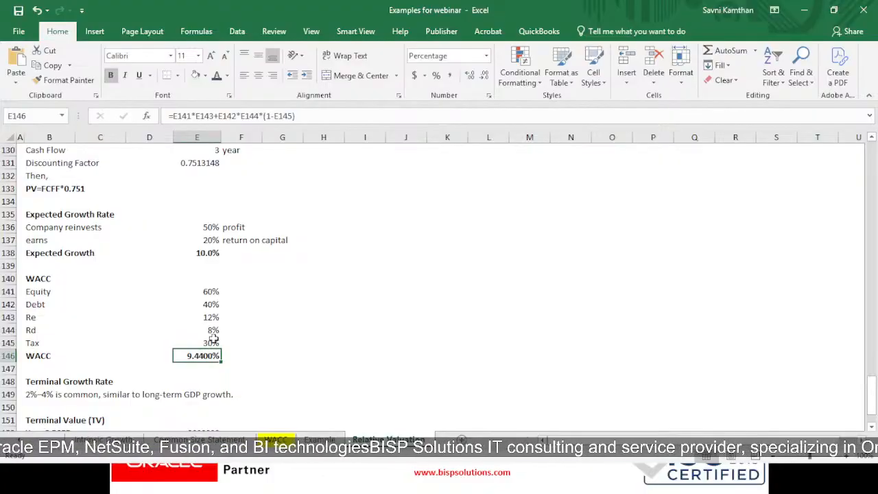
click(206, 343)
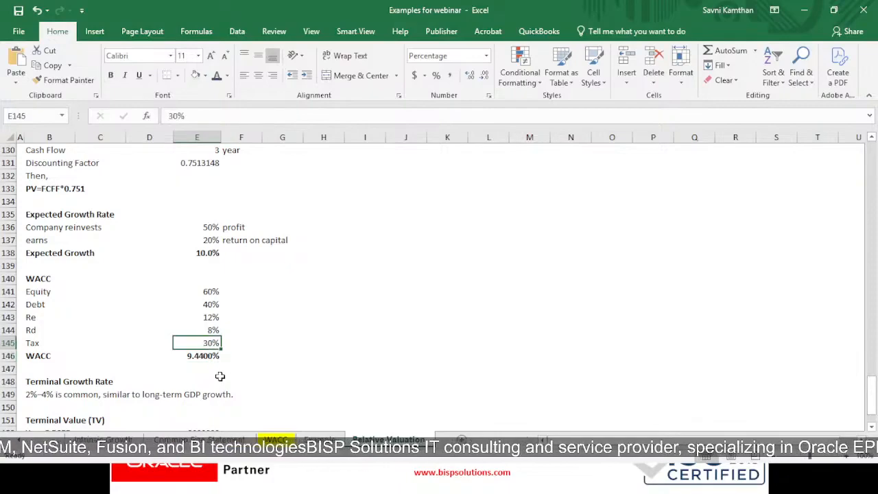
click(191, 361)
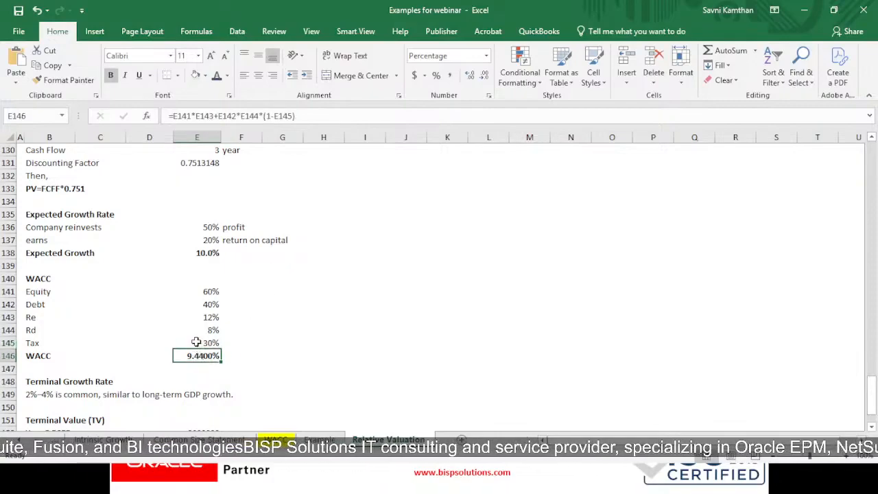
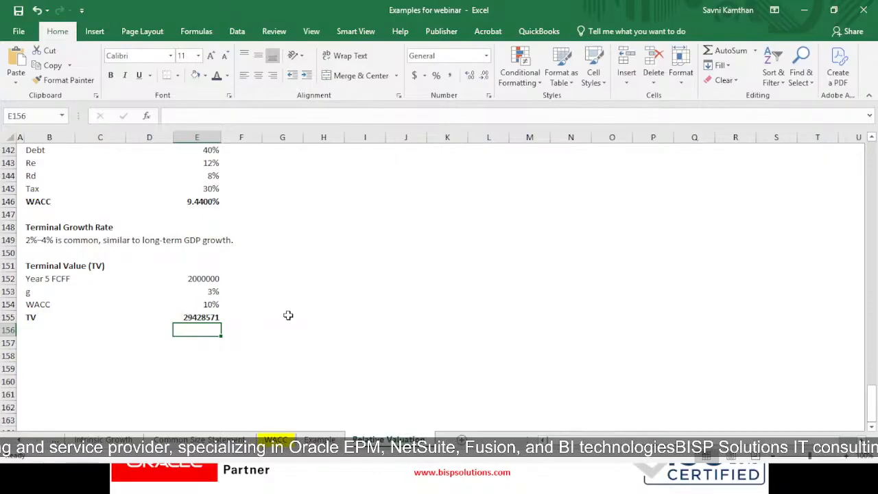
- Switch to the slide show, advance to the Analysis of Comparable Val slide and return to the For Example slide
key(alt+Tab)
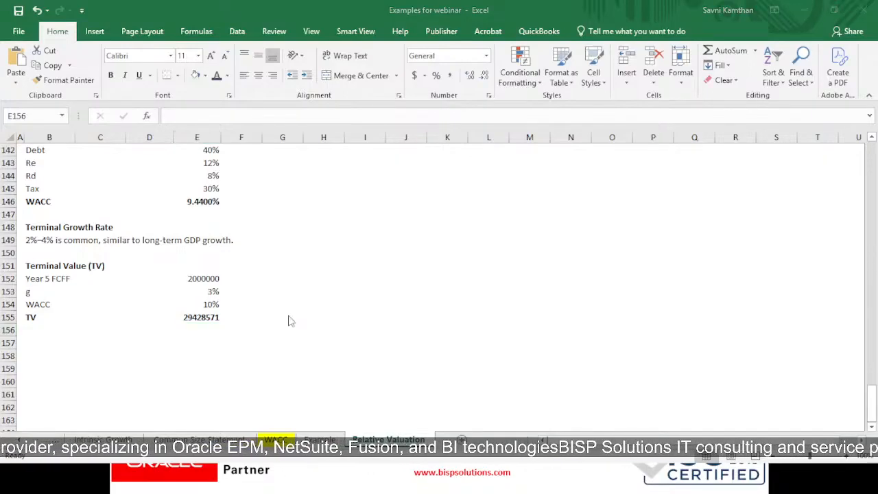
key(Right)
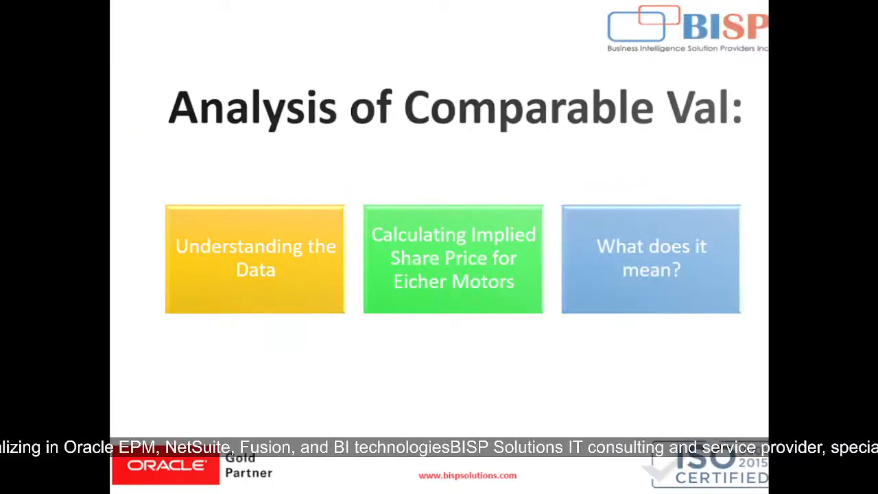
key(Left)
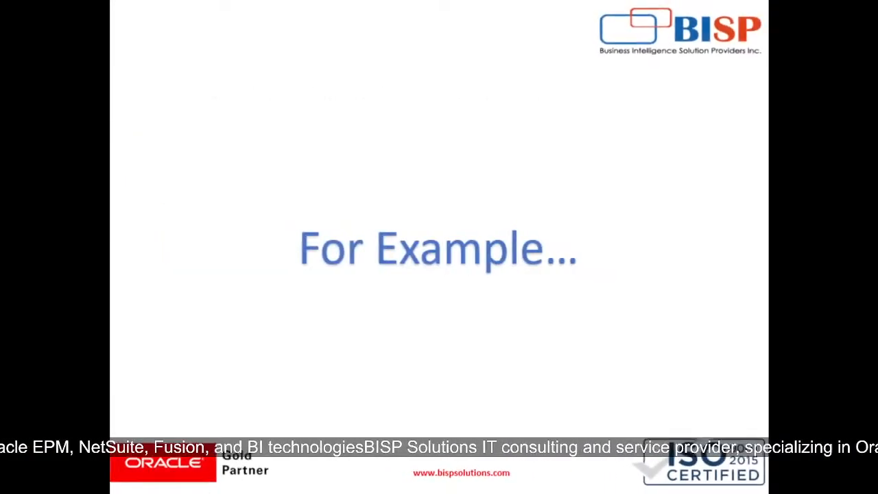
- Switch to the Eicher Motors page on Screener in Chrome and open the Automobiles industry list from its Peer comparison section
key(alt+Tab)
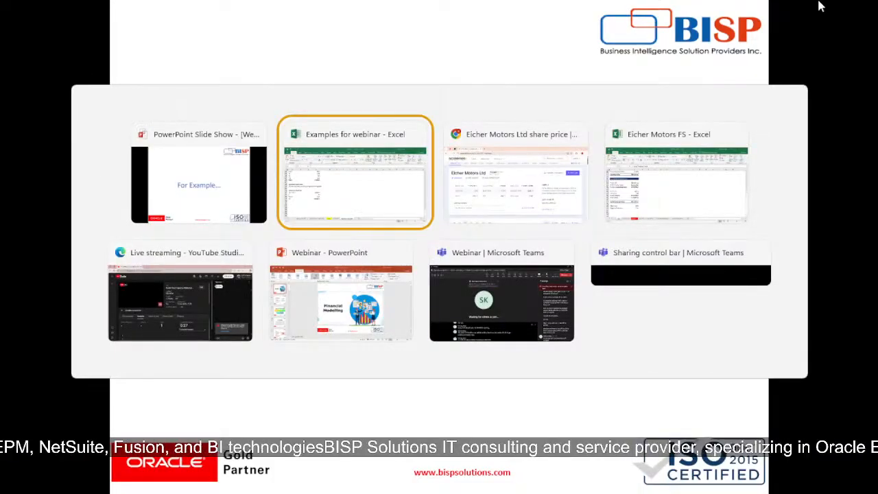
key(Tab)
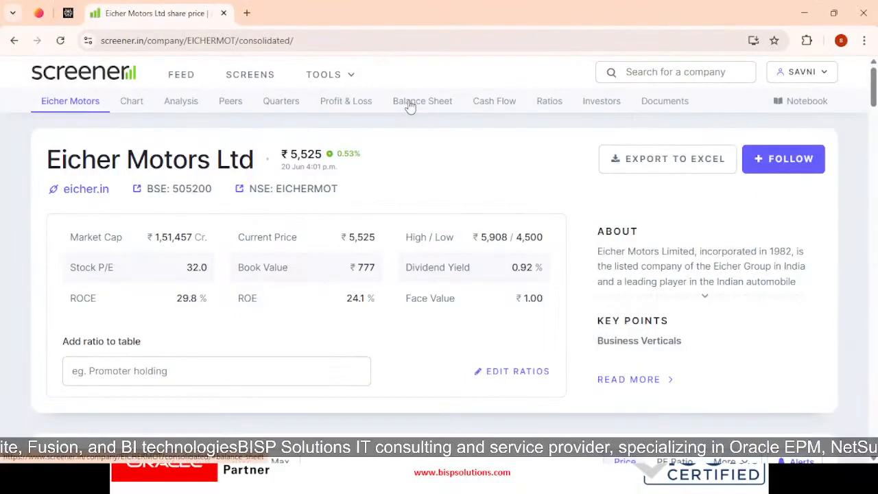
scroll(406, 151, down, 1)
scroll(391, 206, down, 1)
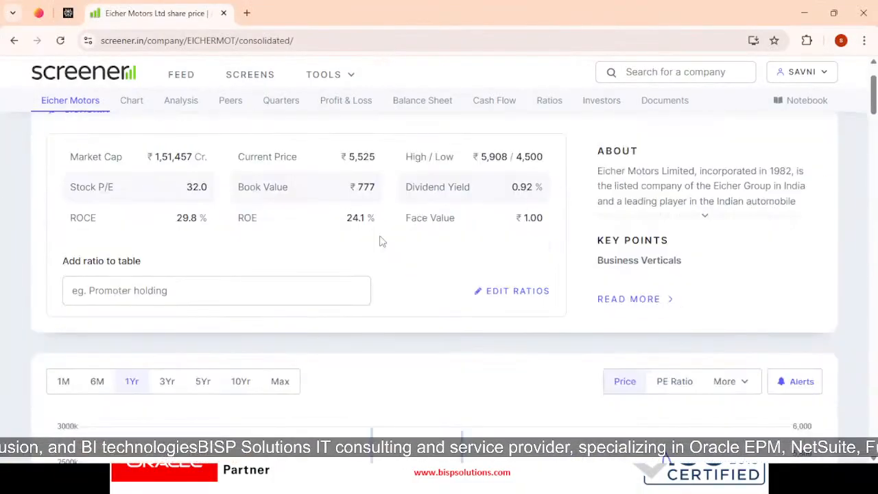
scroll(412, 302, down, 8)
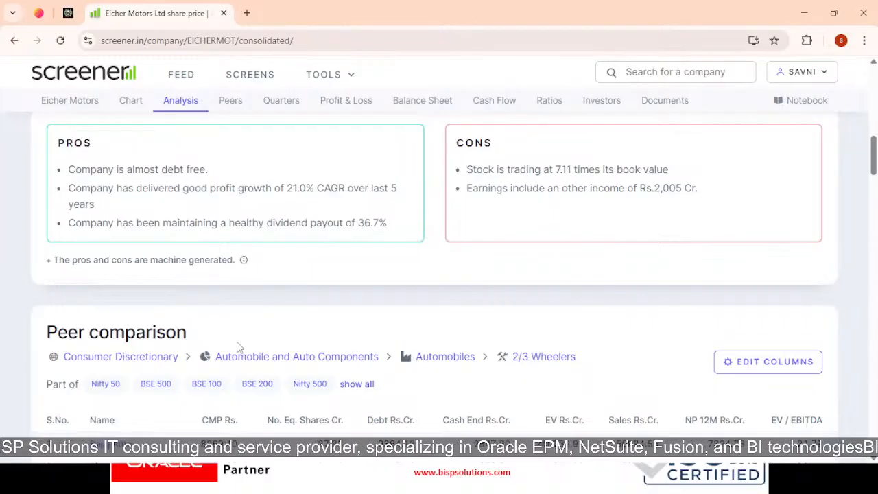
click(386, 392)
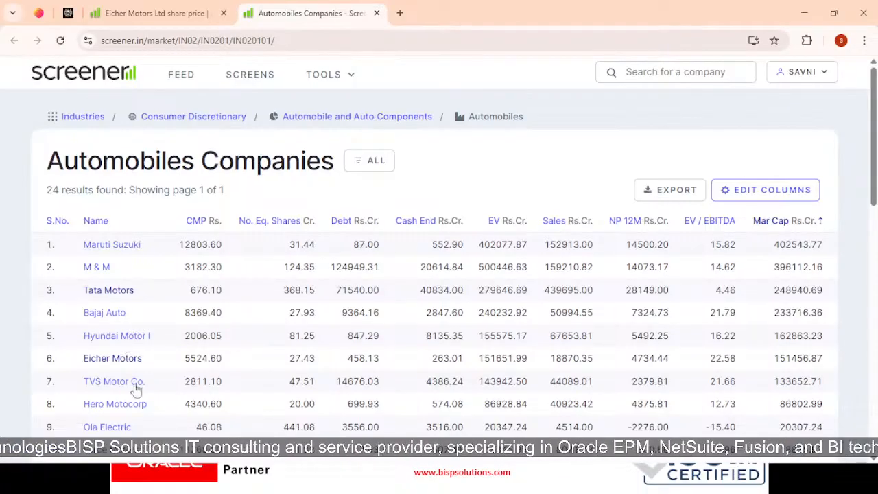
- Review the Automobiles Companies list, sort it by market capitalization in descending order, and highlight Eicher Motors' market cap figure
scroll(140, 388, down, 2)
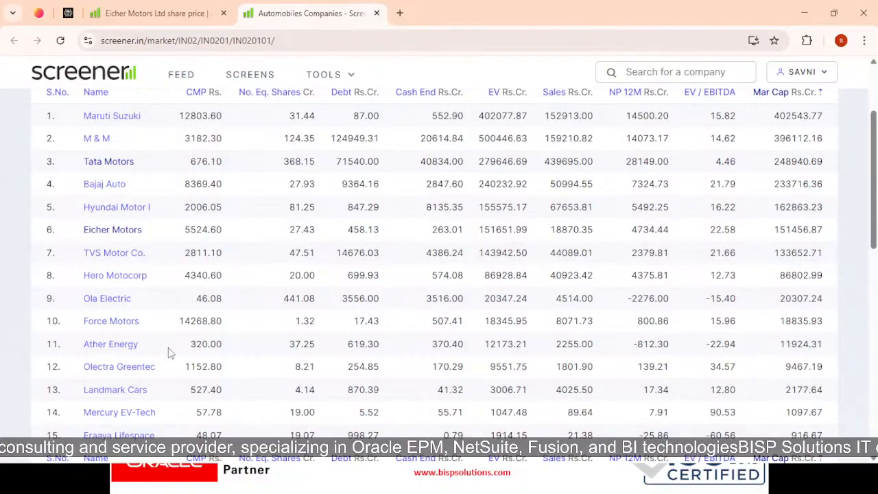
scroll(168, 362, down, 3)
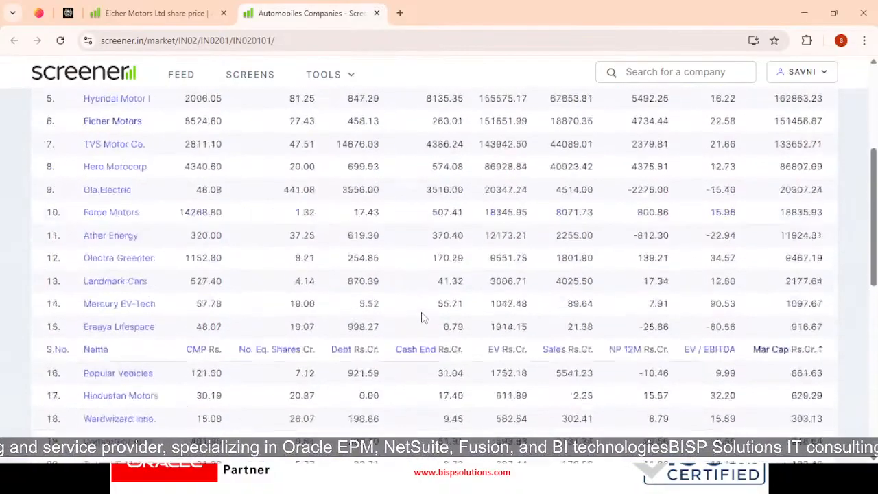
scroll(421, 317, up, 6)
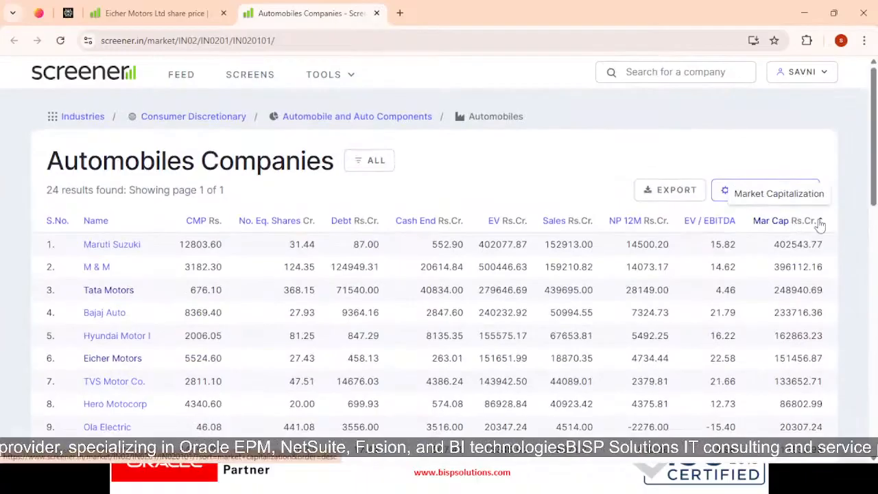
click(819, 225)
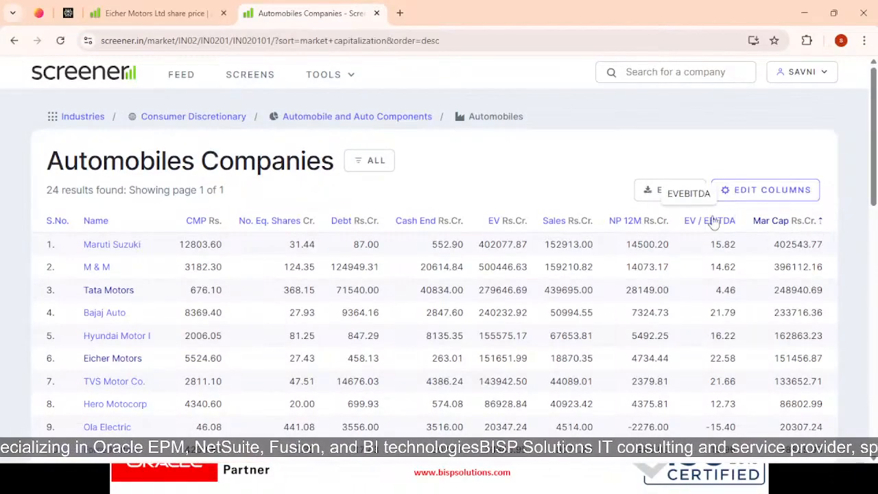
click(820, 225)
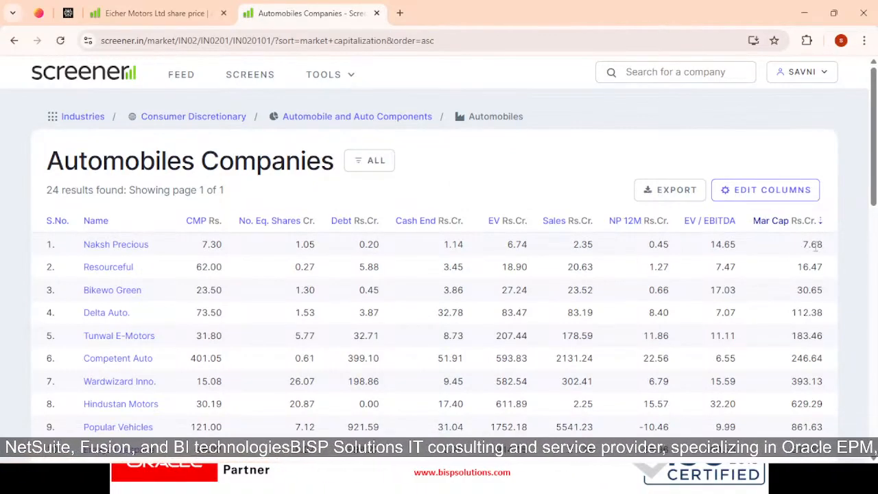
click(821, 227)
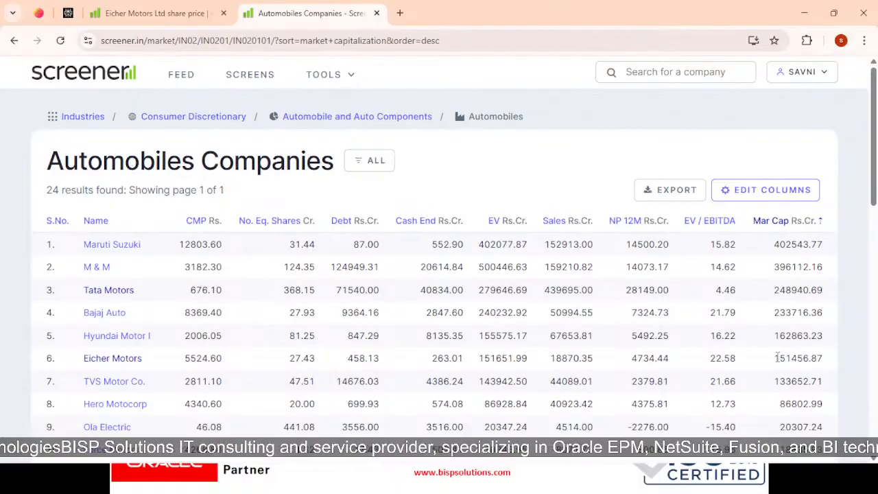
drag(777, 357, 792, 354)
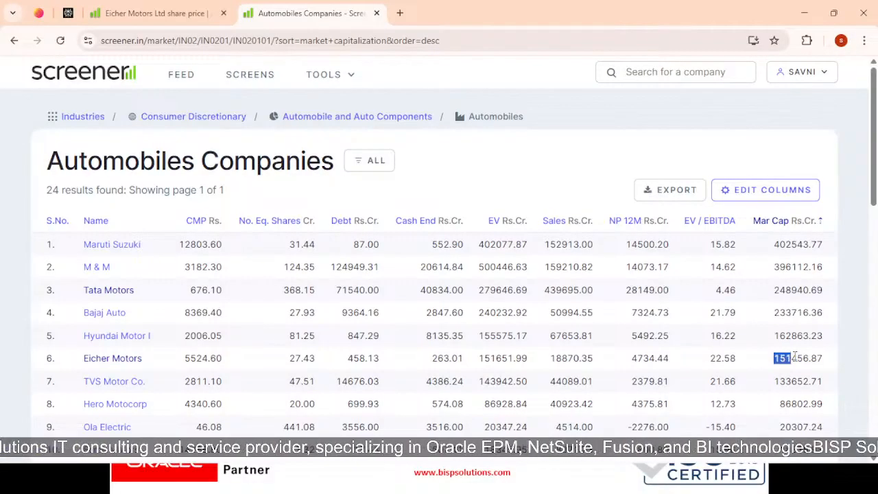
drag(794, 356, 796, 356)
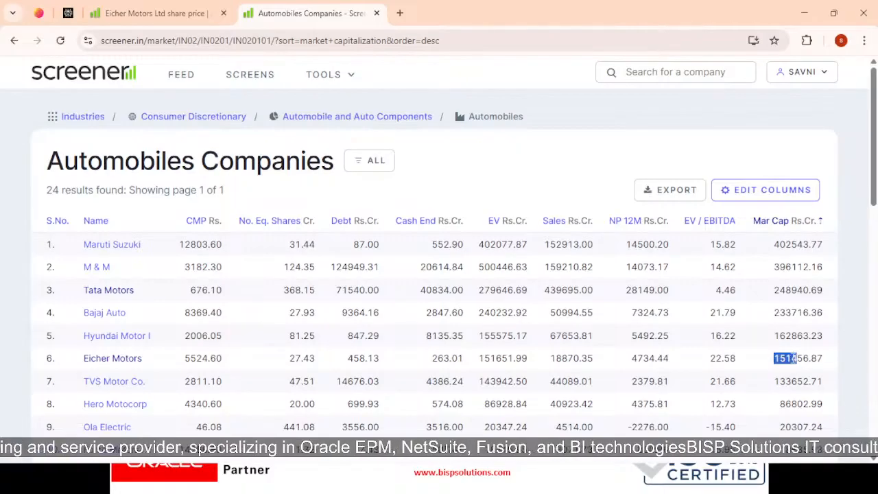
- Switch to the Eicher Motors FS workbook in Excel and inspect Maruti Suzuki's Market Capitalization formula in F3 against its price and share inputs
key(alt+Tab)
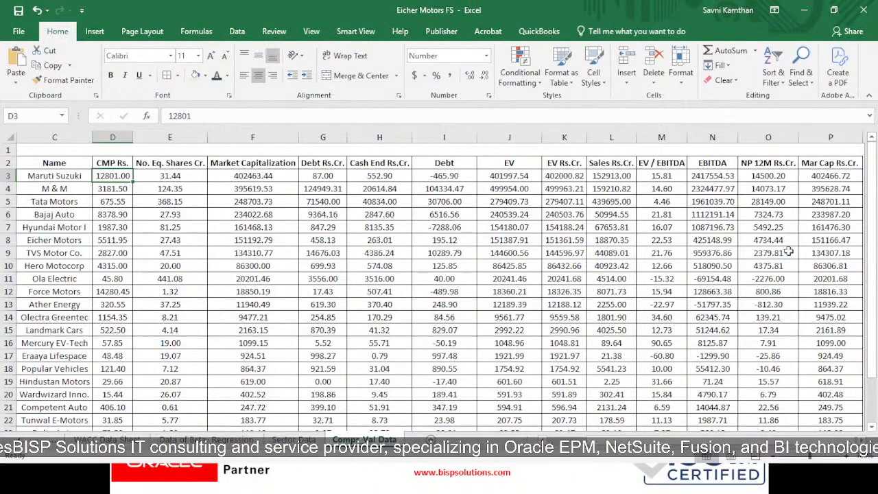
click(96, 162)
click(153, 165)
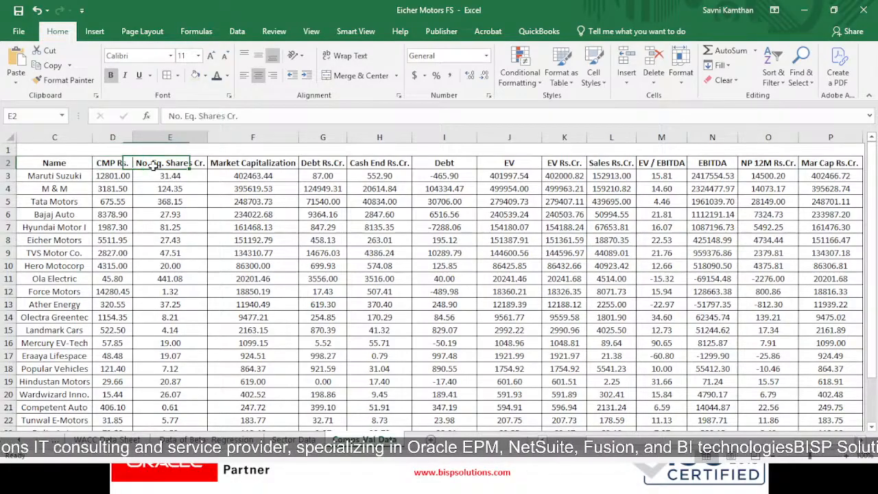
click(267, 177)
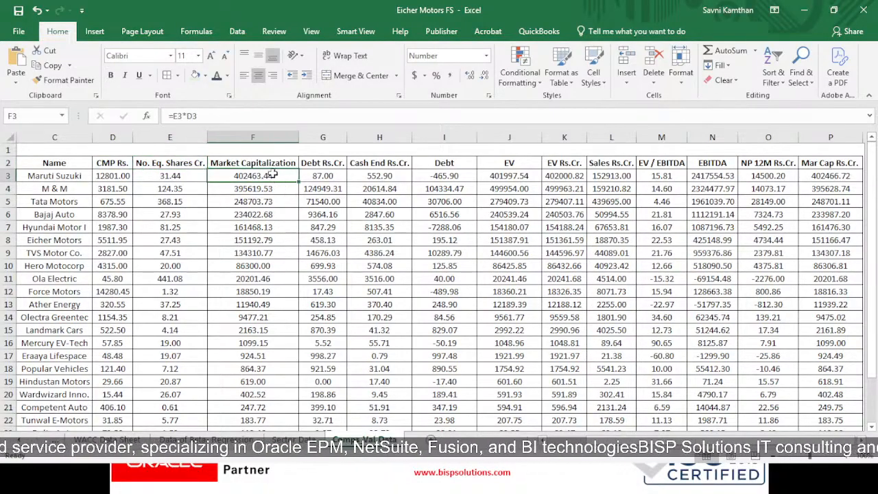
double_click(272, 179)
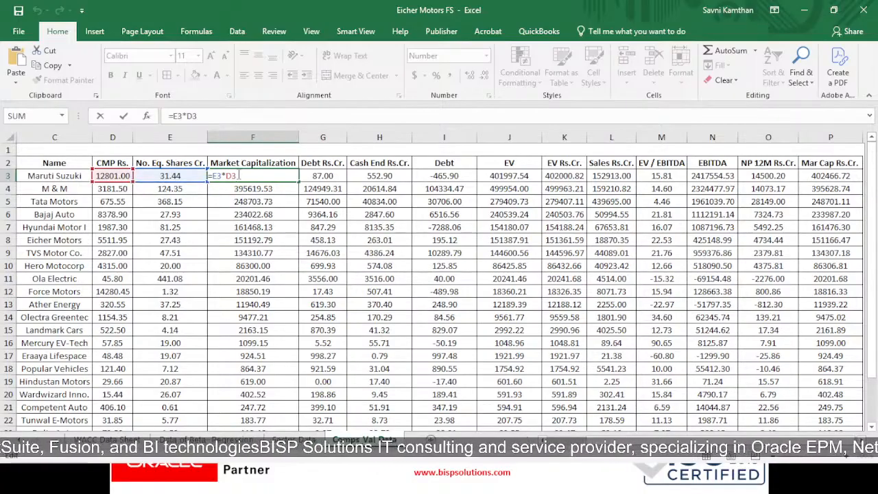
key(Return)
click(257, 177)
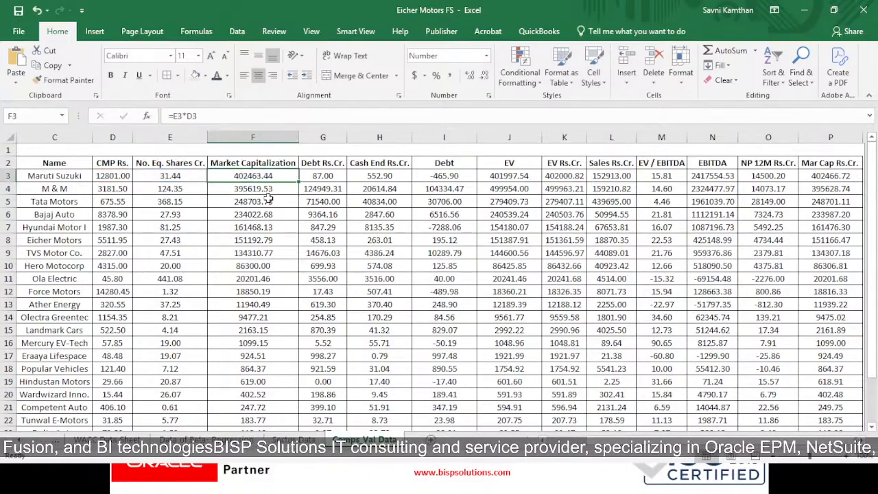
click(253, 164)
click(253, 176)
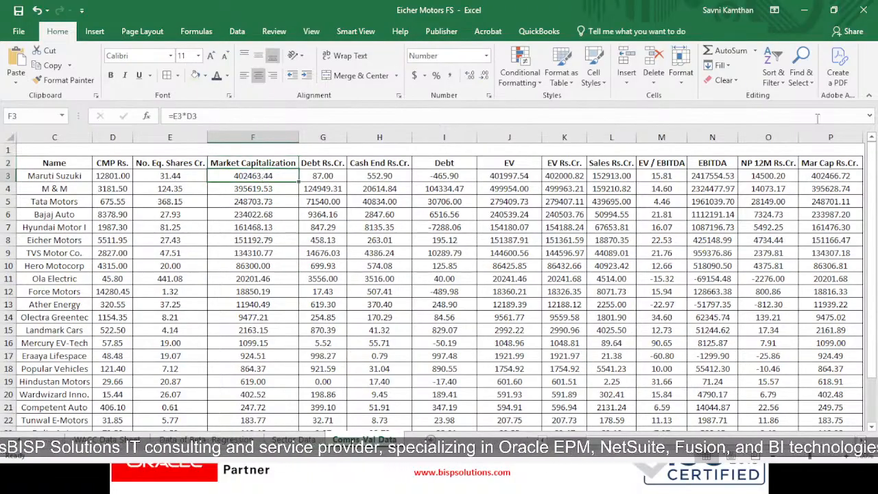
- Delete the Mar Cap Rs.Cr. column P from the Comps Val Data sheet
click(830, 176)
click(830, 137)
right_click(829, 145)
click(803, 258)
click(845, 229)
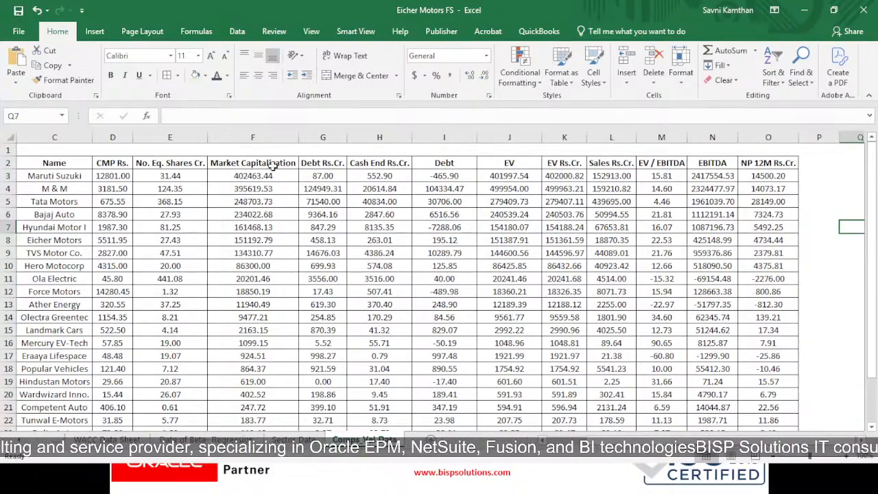
- Review Maruti Suzuki's debt and closing cash inputs and inspect the net debt formula in I3
click(319, 171)
click(319, 165)
click(319, 175)
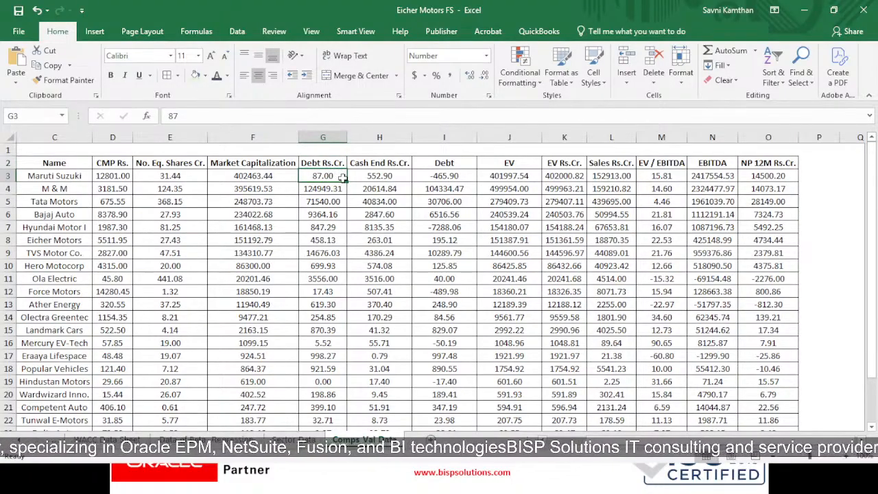
click(390, 177)
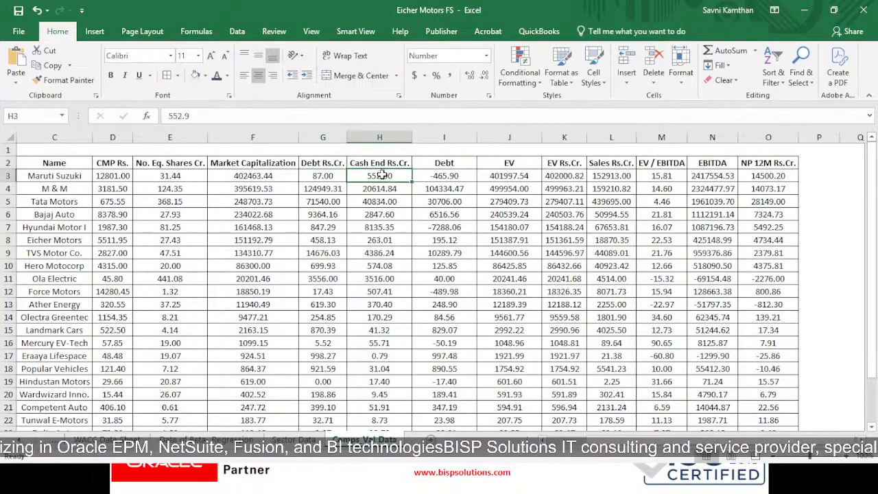
click(440, 175)
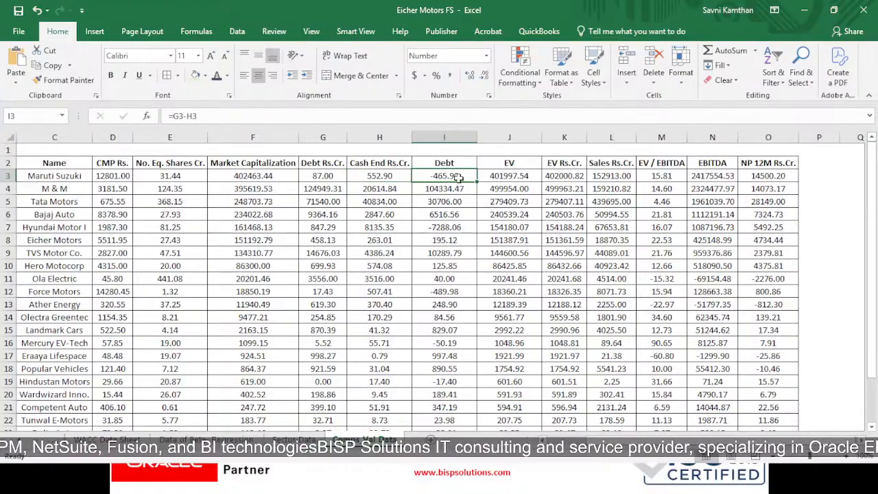
double_click(458, 177)
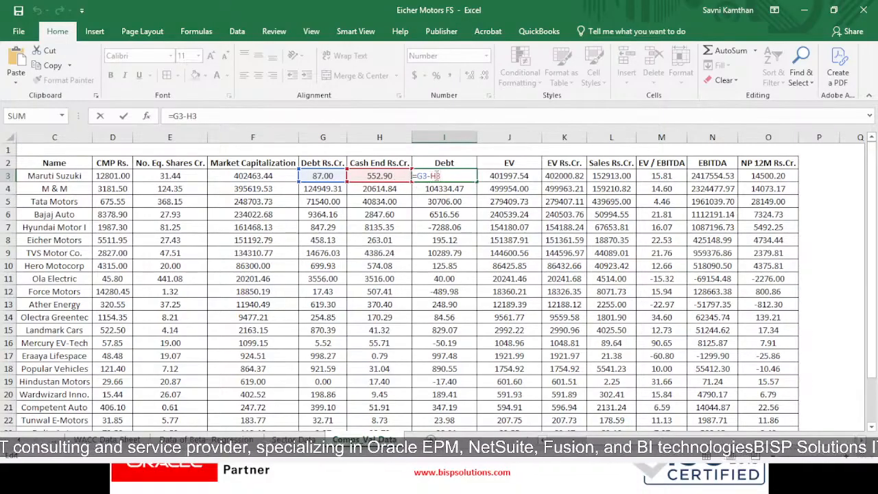
key(Return)
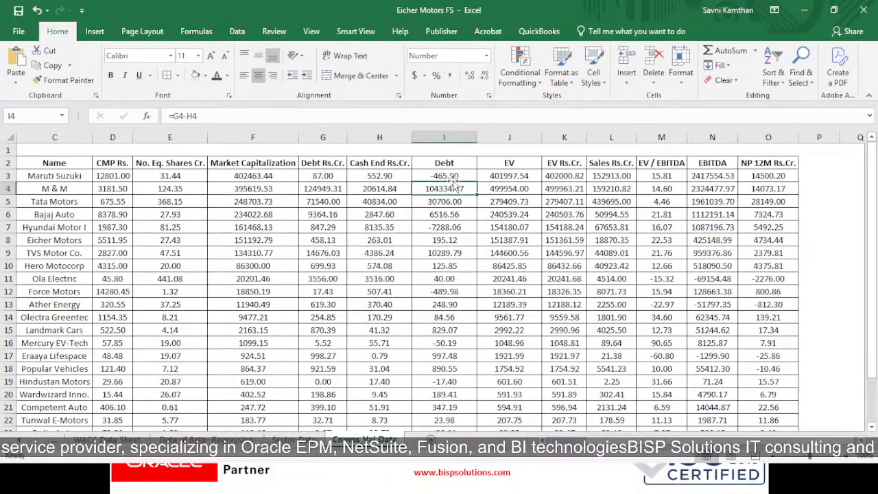
click(447, 175)
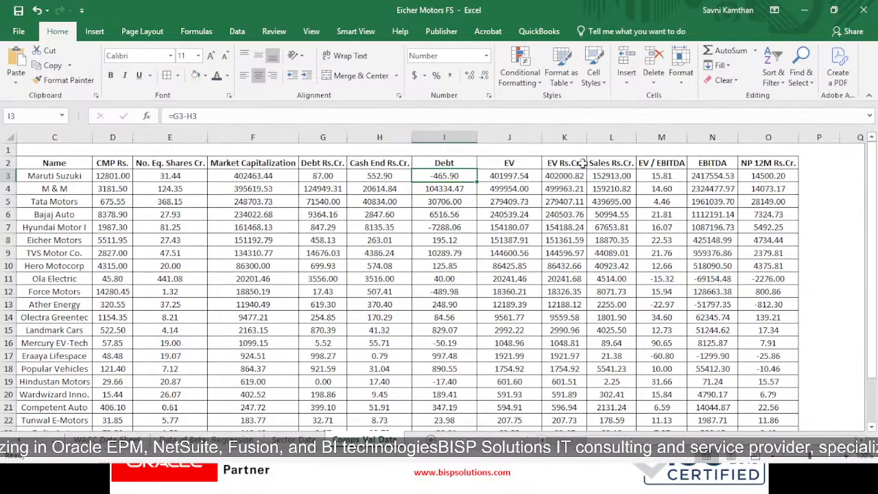
- Inspect Maruti Suzuki's EV formula in J3 and compare its result with the sourced EV Rs.Cr. value in K3
click(516, 163)
click(515, 177)
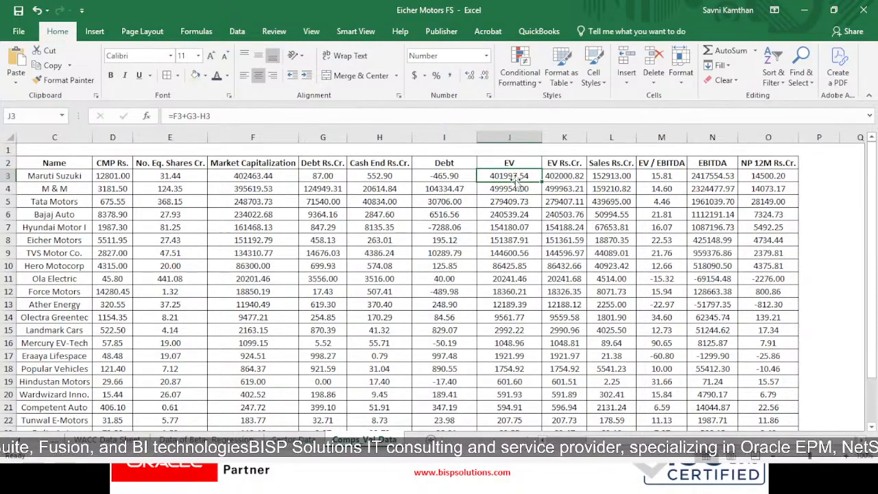
double_click(516, 177)
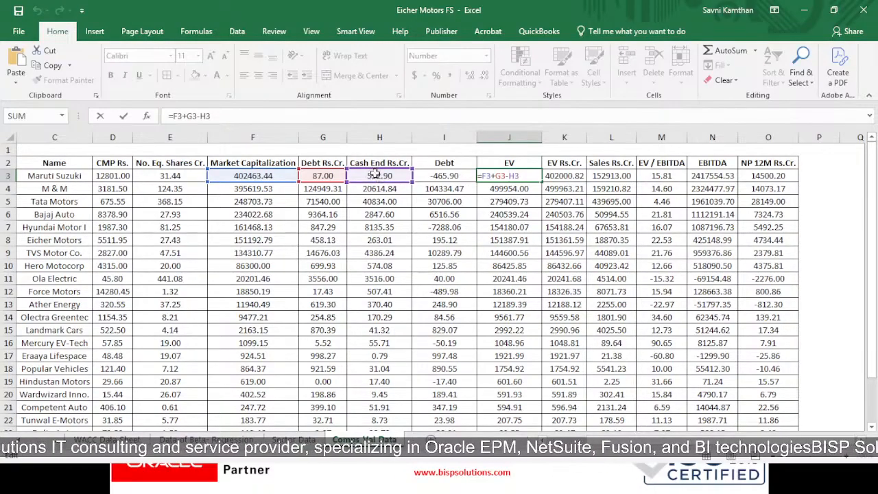
key(ctrl+Return)
key(Return)
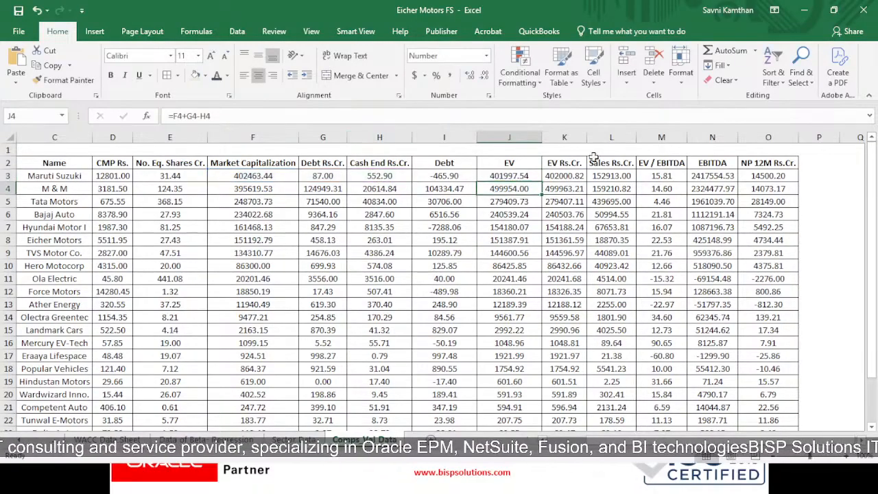
click(523, 177)
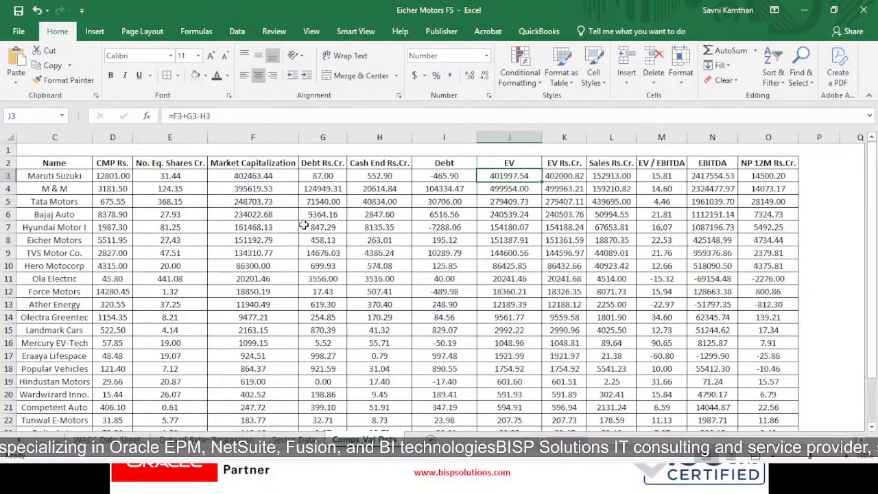
click(562, 175)
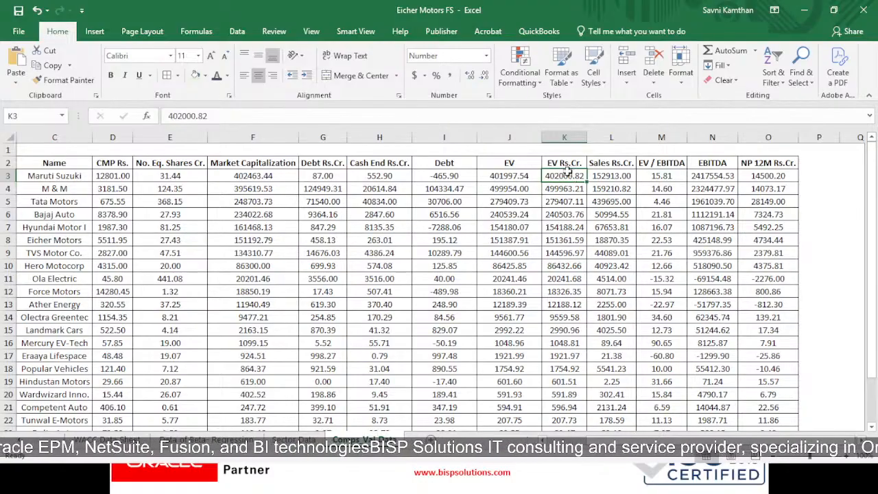
click(524, 173)
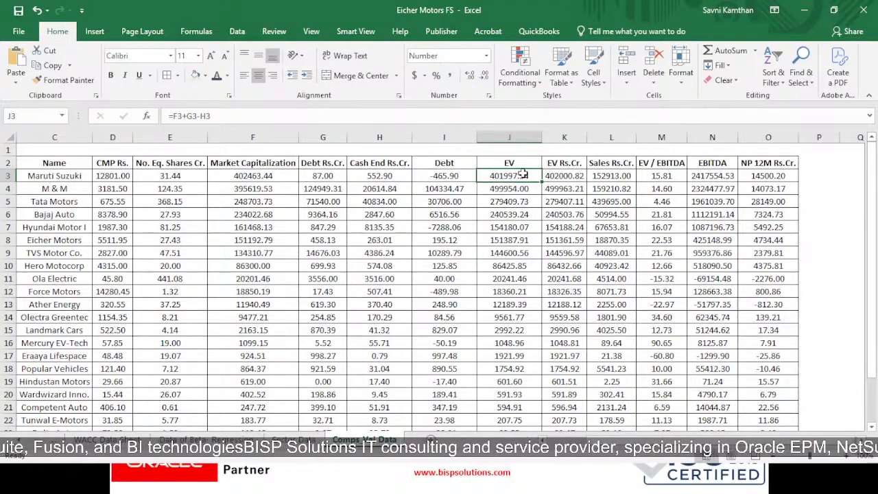
- Delete the sourced EV Rs.Cr. column K from the Comps Val Data sheet
click(575, 134)
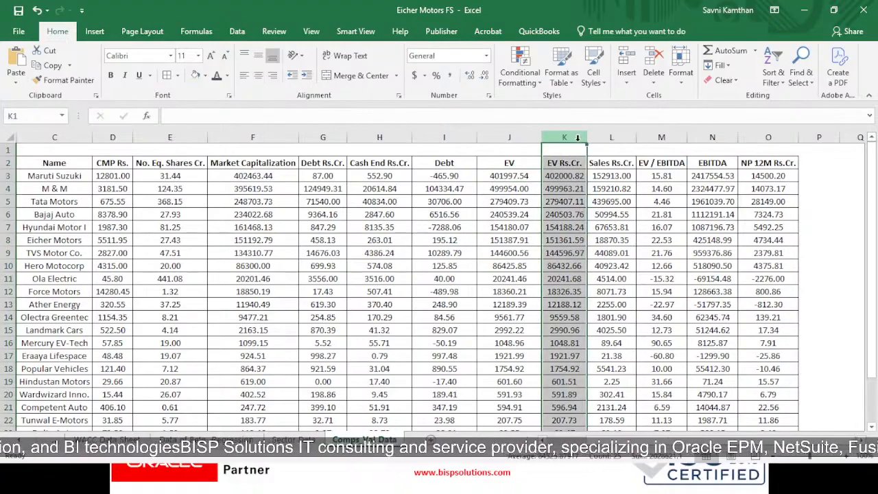
right_click(577, 146)
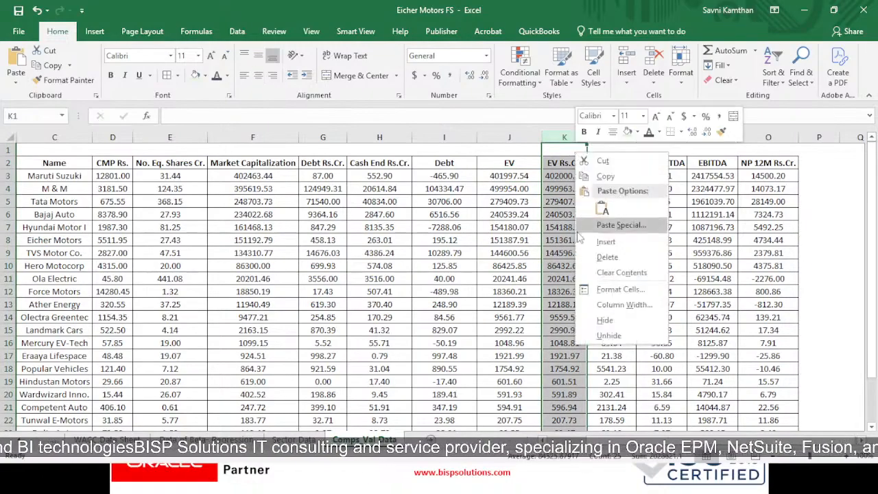
click(597, 272)
click(567, 165)
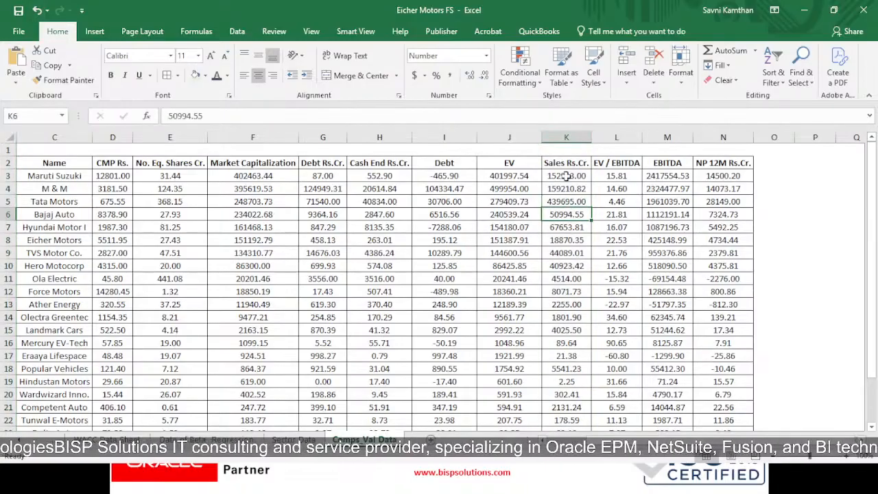
- Review Maruti Suzuki's sales and EV / EBITDA inputs and inspect the EBITDA formula in M3
click(568, 176)
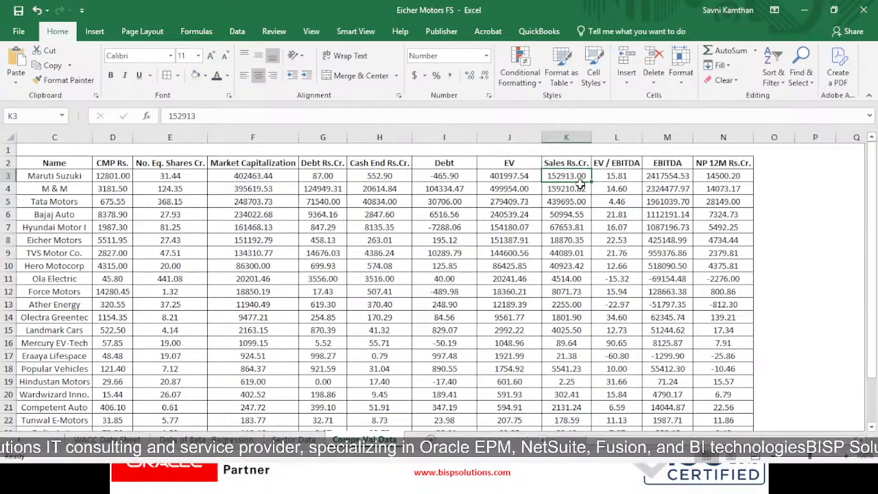
click(603, 177)
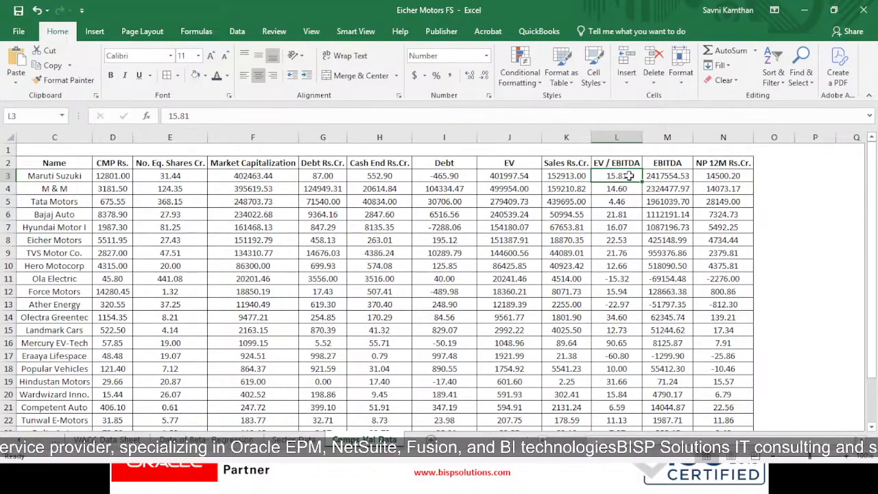
click(673, 165)
double_click(664, 177)
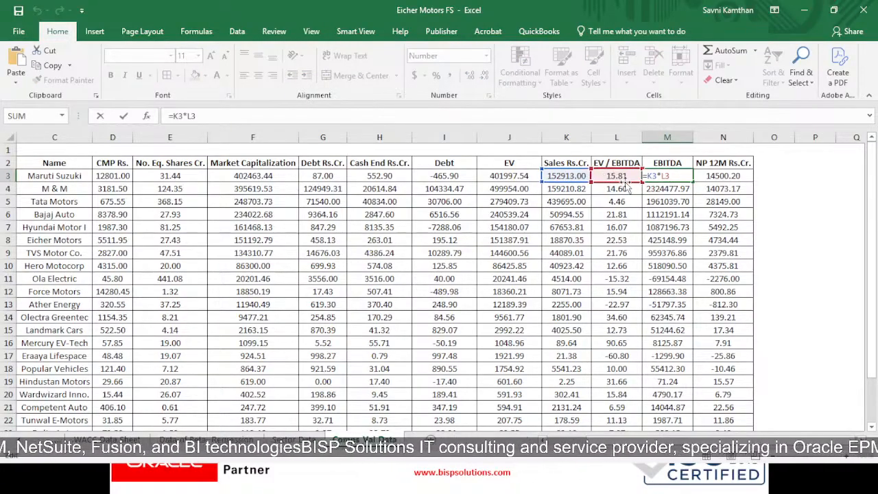
key(ctrl+Return)
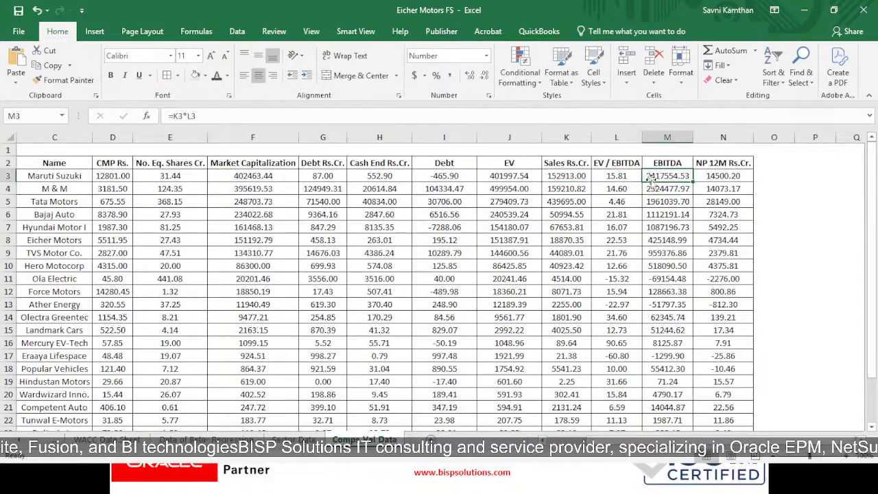
- Try to delete the EV / EBITDA column L, which feeds the EBITDA formulas, and undo the deletion
right_click(625, 142)
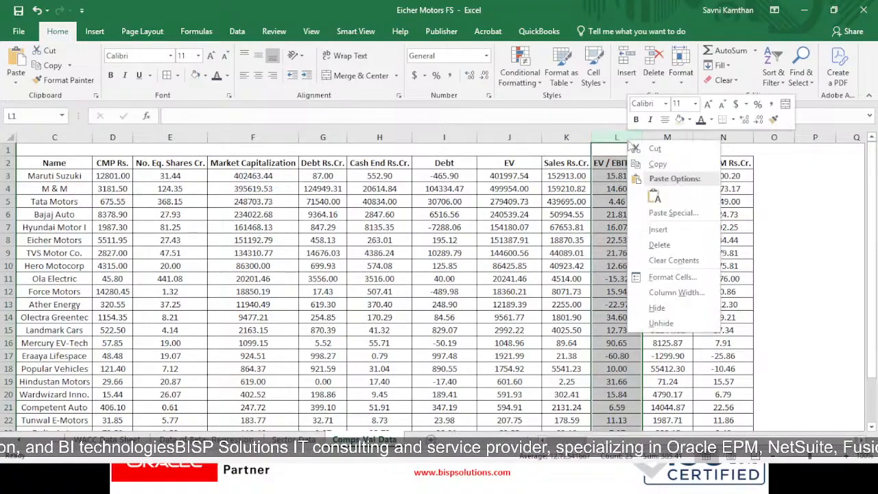
click(659, 245)
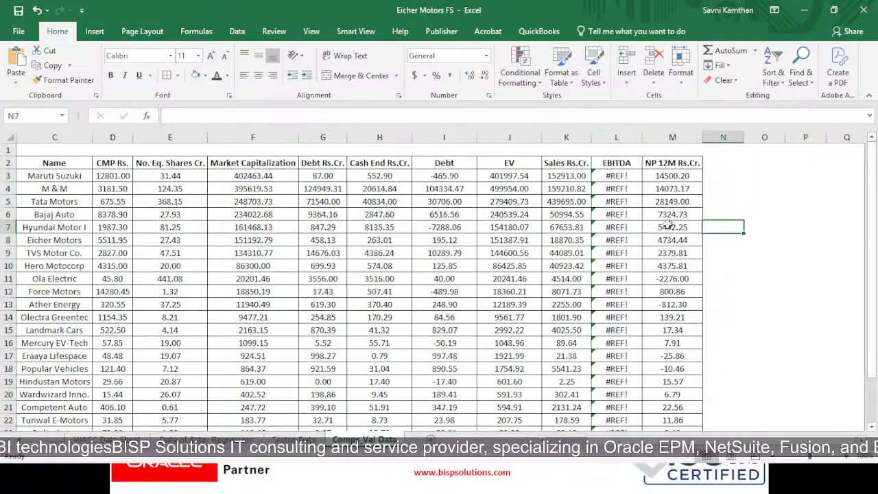
key(ctrl+z)
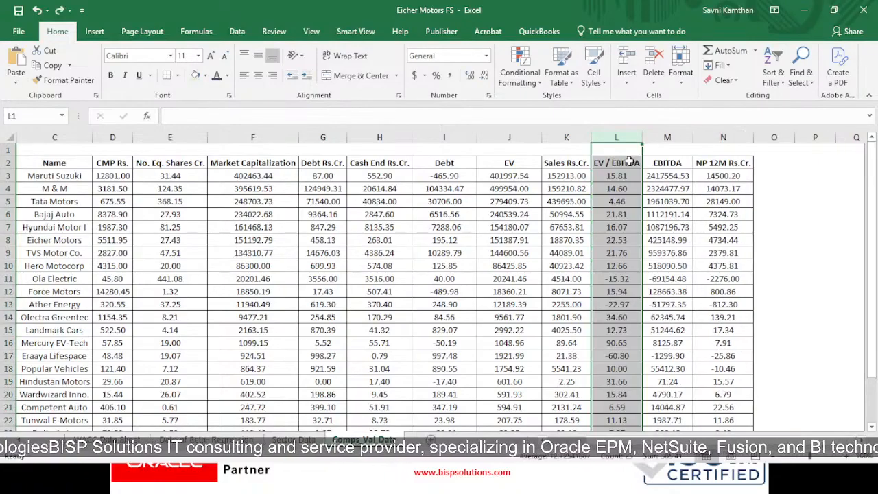
- Check the EBITDA formula's dependence on the EV / EBITDA values and hide column L
click(664, 165)
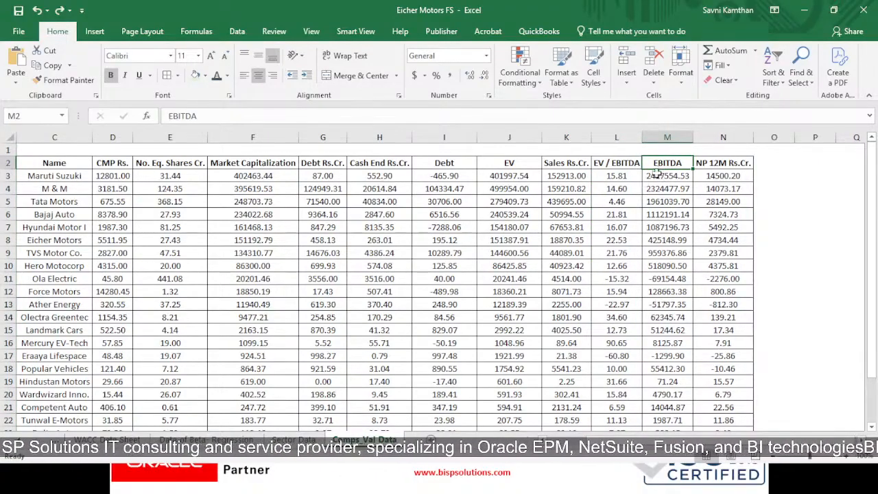
click(653, 175)
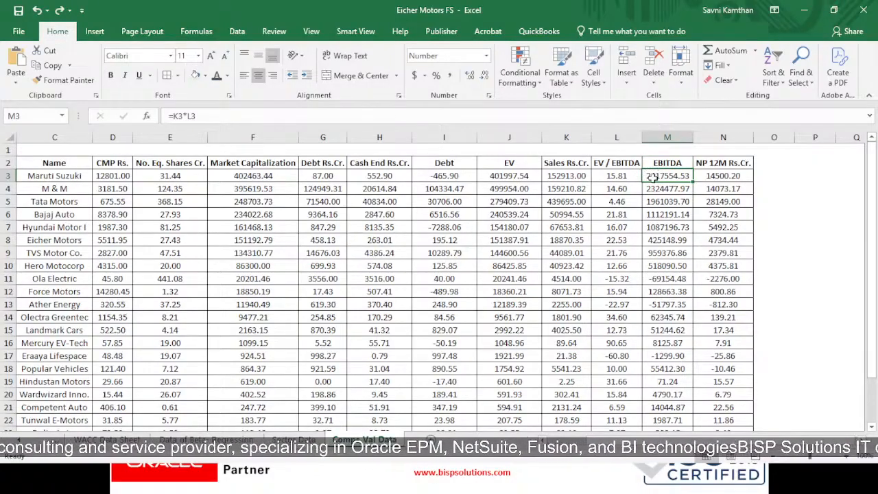
click(618, 138)
right_click(618, 140)
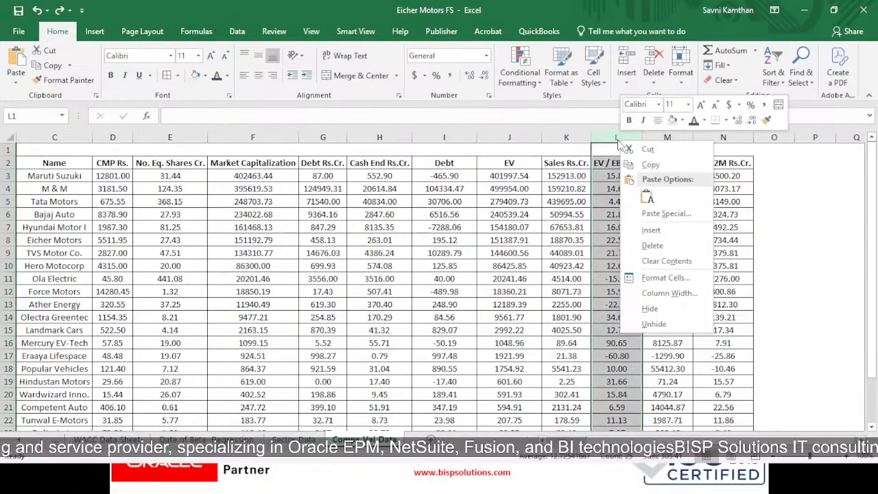
click(649, 308)
click(749, 240)
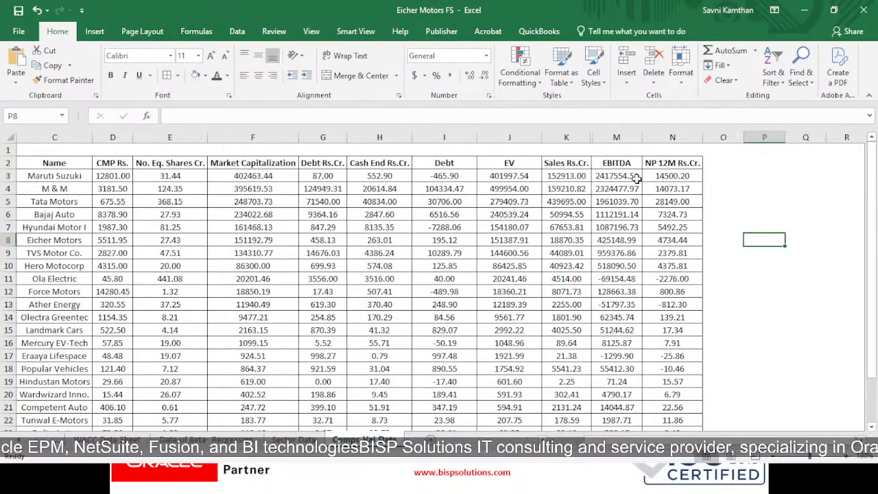
- Review the peer companies' rows down the sheet and the NP 12M Rs.Cr. net profit figures
scroll(724, 323, down, 1)
scroll(723, 325, up, 1)
click(691, 163)
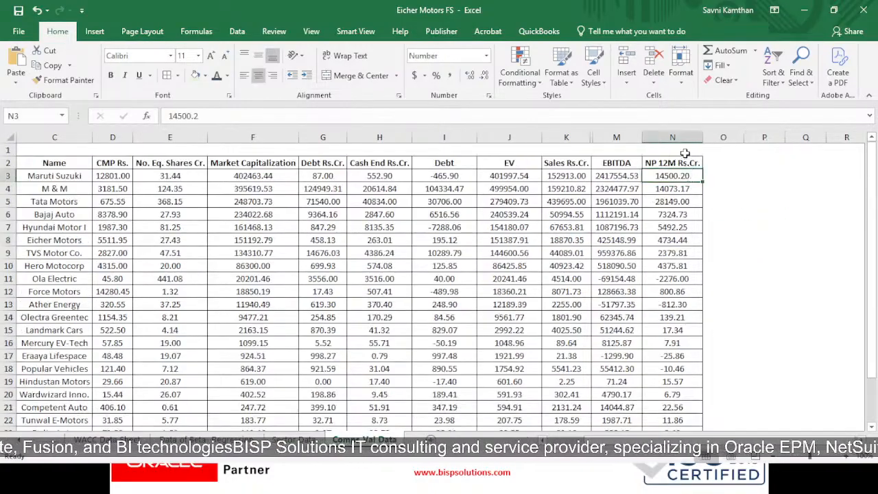
drag(678, 188, 688, 203)
click(718, 242)
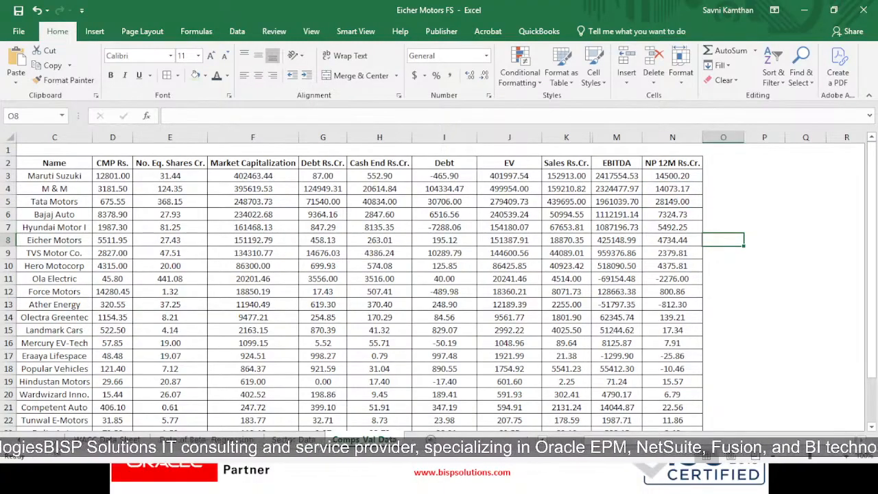
- Go to the Comps_Val sheet and review its Amount in crores note and Comparable Company Valuation title
key(ctrl+Page_Up)
key(ctrl+Page_Up)
key(ctrl+Page_Up)
key(ctrl+Page_Up)
key(ctrl+Page_Up)
key(ctrl+Page_Up)
key(ctrl+Page_Up)
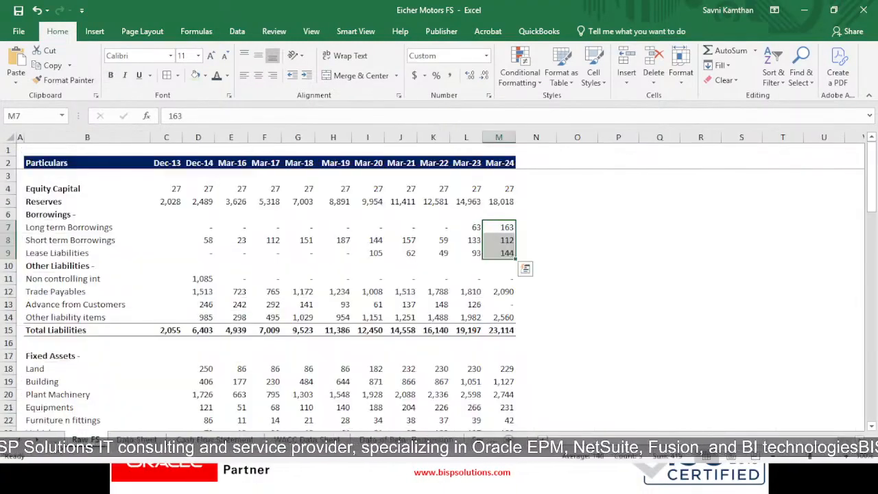
key(ctrl+Page_Up)
key(ctrl+Page_Up)
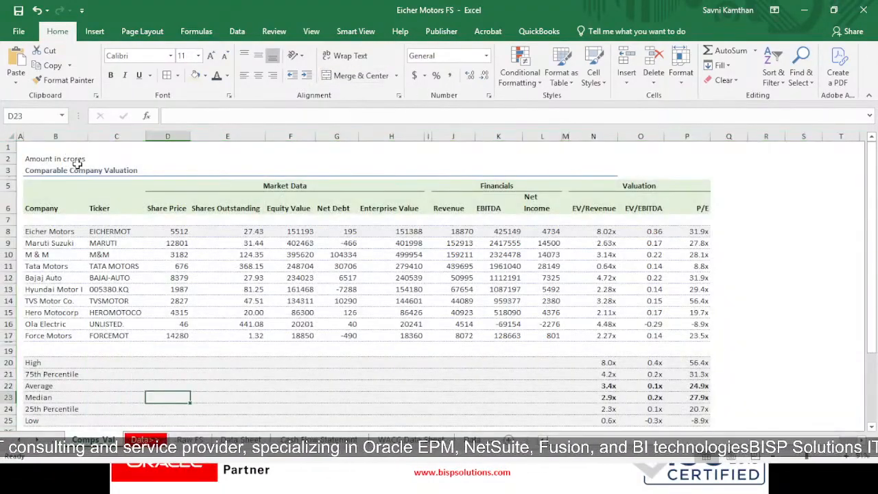
click(68, 159)
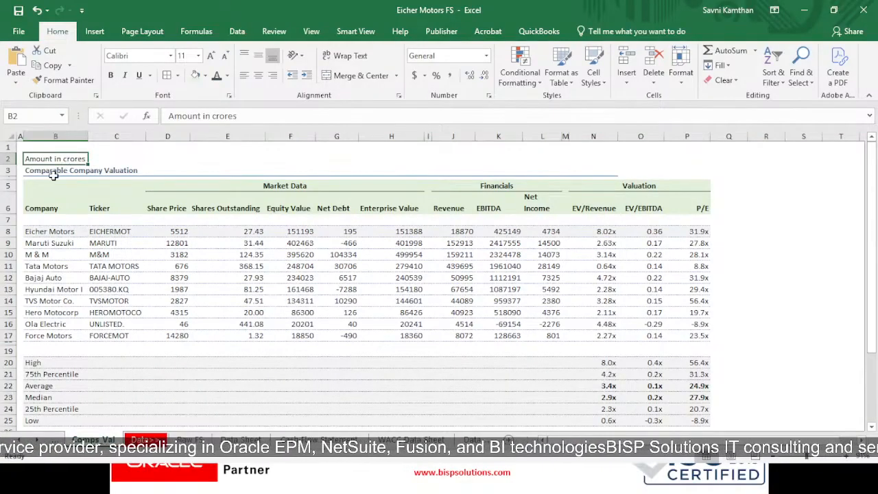
click(54, 172)
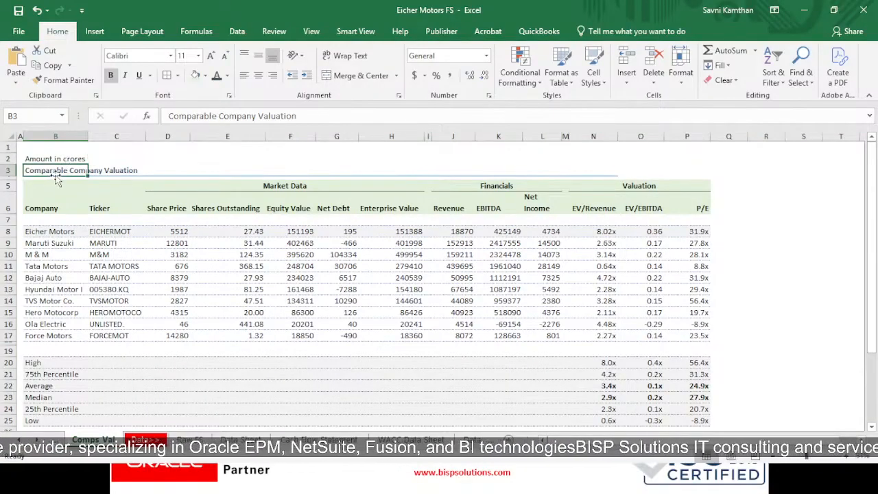
click(113, 172)
- Copy the formatting of title cell B3 to O3:P3 so the title underline spans the full table width
click(59, 171)
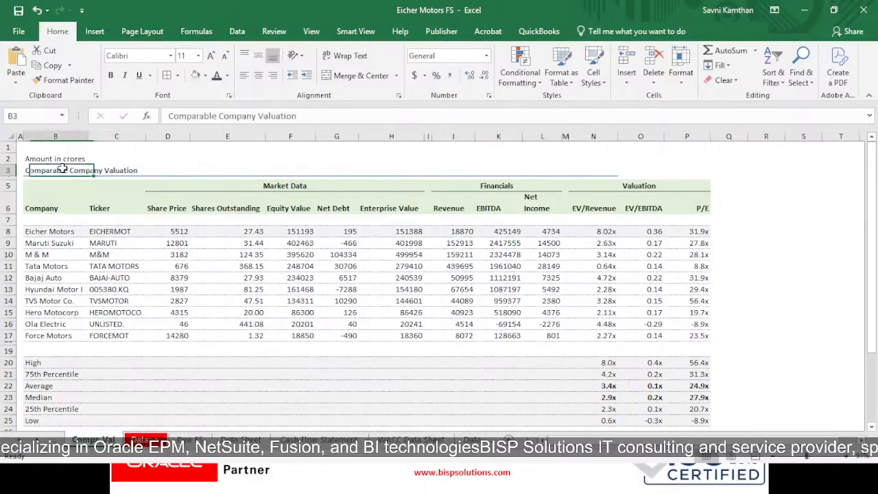
click(63, 79)
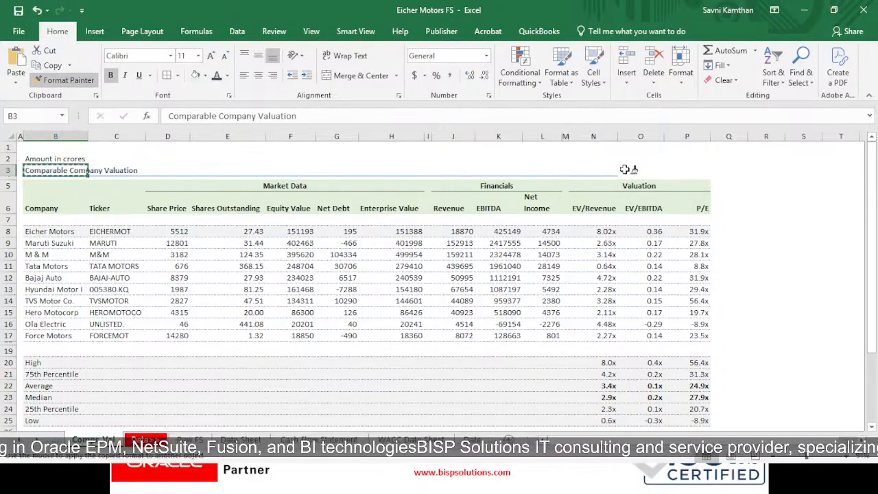
drag(621, 170, 706, 170)
click(804, 204)
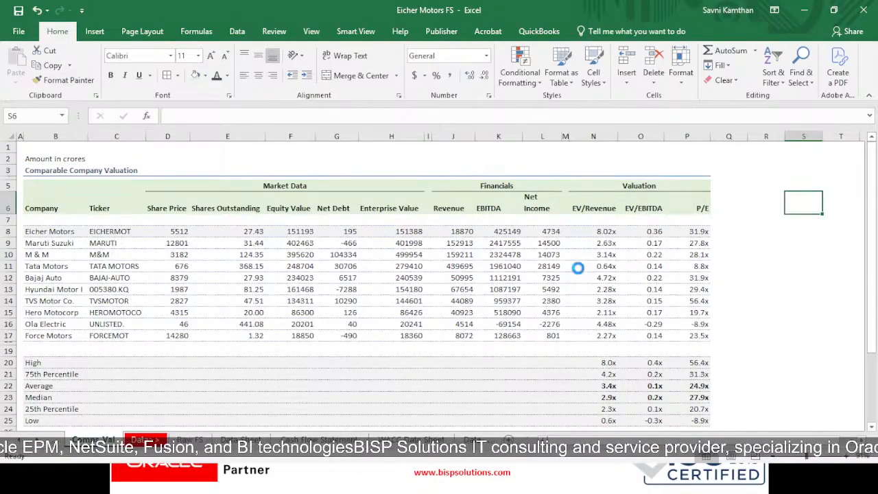
- Review the Company and Ticker headers and the Market Data headers from Share Price through Enterprise Value
click(62, 218)
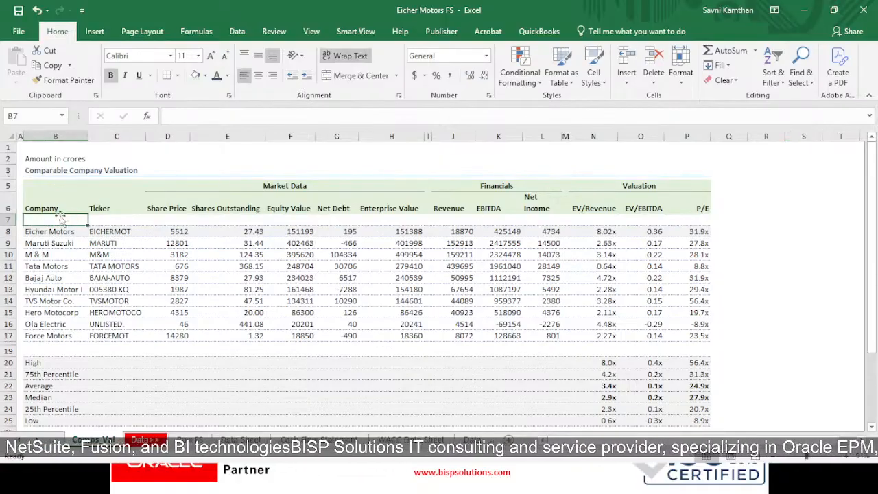
click(59, 210)
click(101, 211)
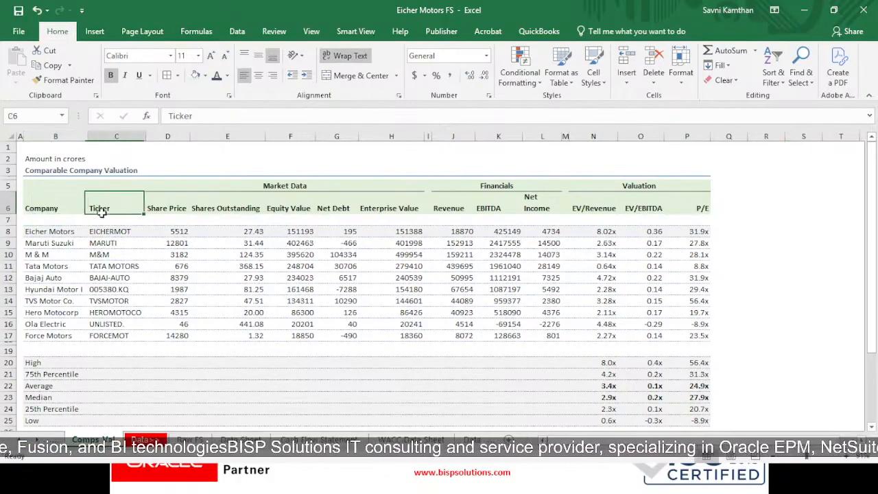
click(152, 209)
click(200, 207)
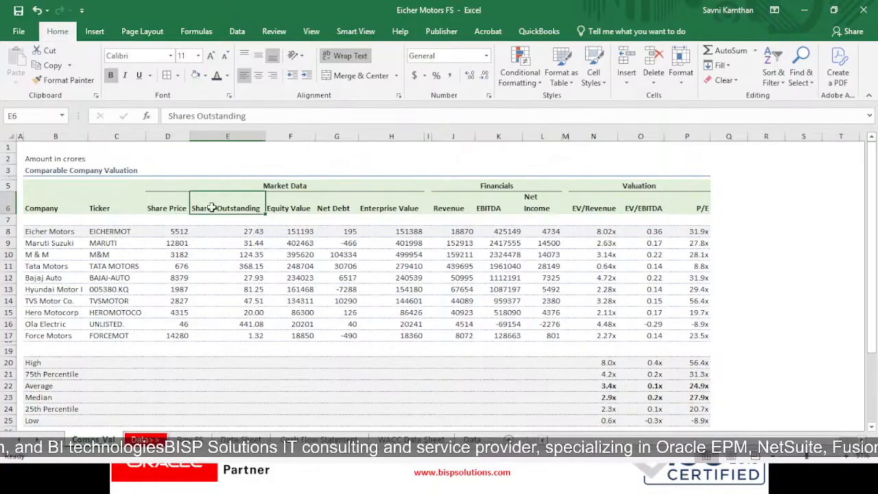
click(278, 208)
click(336, 208)
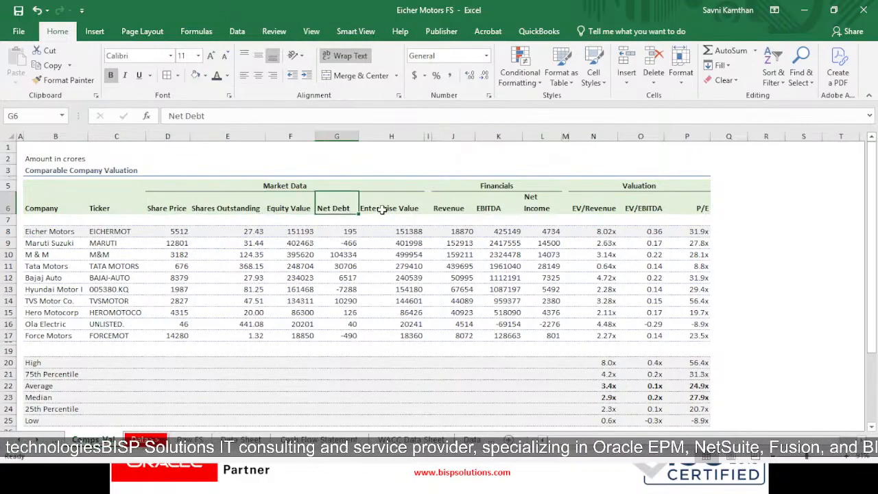
click(380, 209)
- Review the Revenue, EBITDA and Net Income headers and the EV/Revenue, EV/EBITDA and P/E multiple headers
click(460, 210)
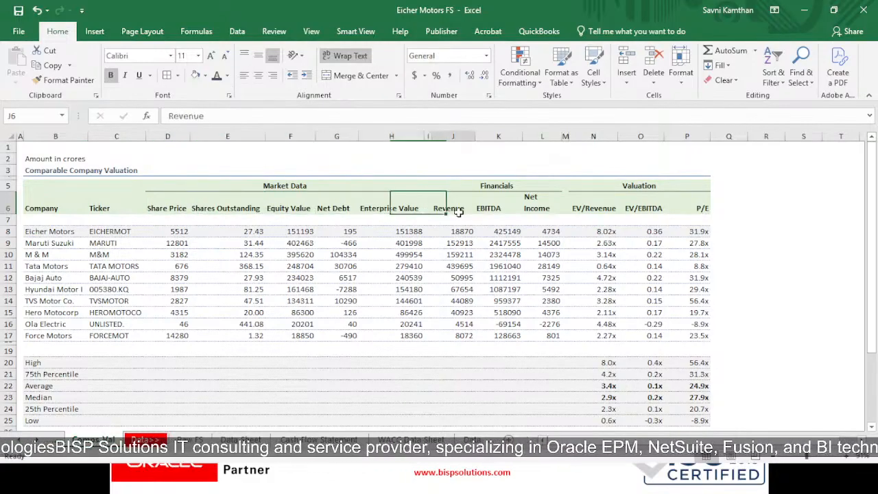
click(498, 202)
click(532, 200)
click(587, 205)
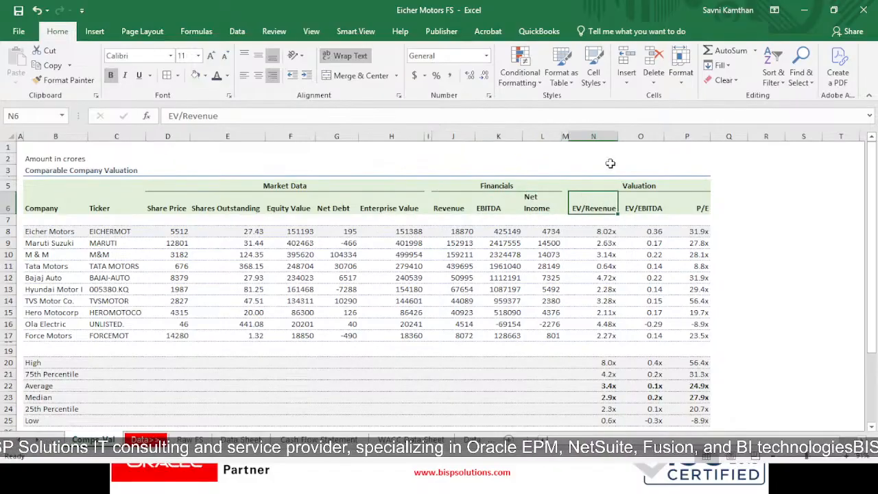
click(679, 210)
click(648, 205)
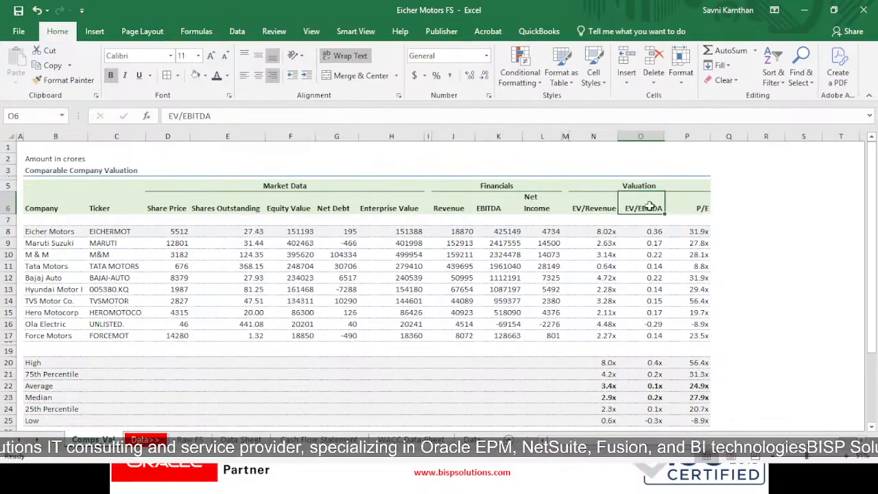
click(713, 207)
click(703, 207)
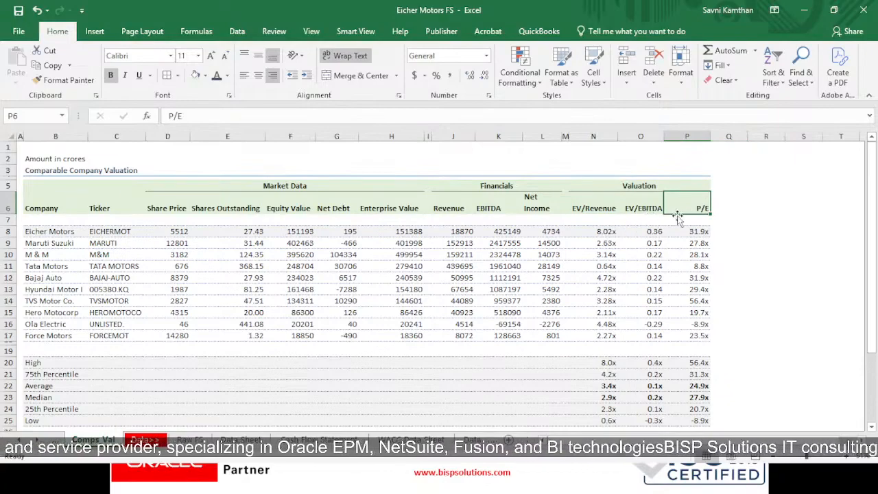
- Examine the Valuation and Financials group headings and the financial metrics from Revenue to Net Income
click(633, 186)
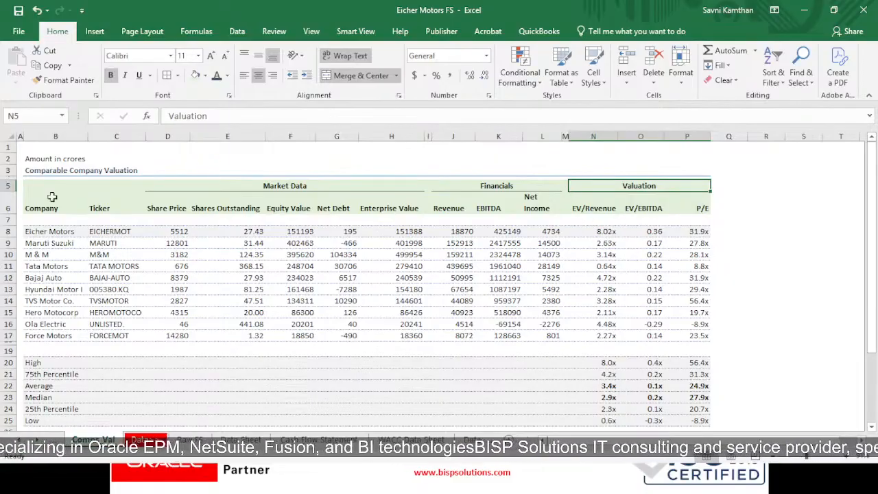
click(493, 185)
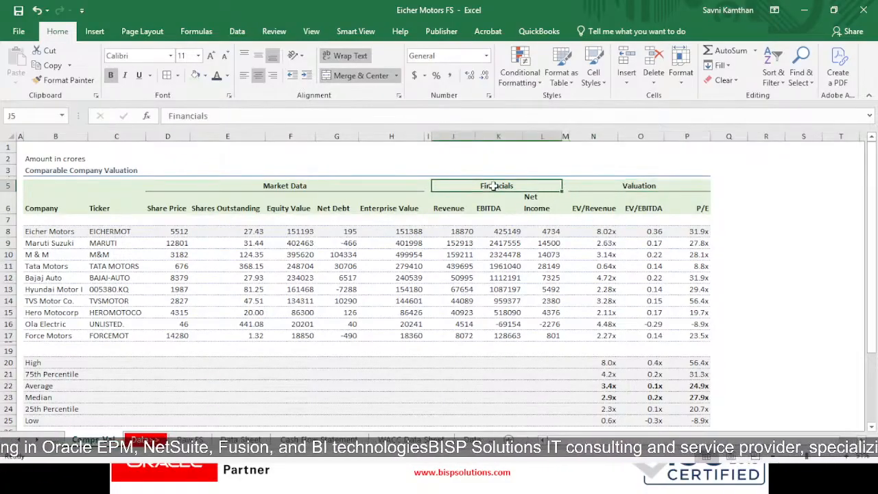
click(447, 209)
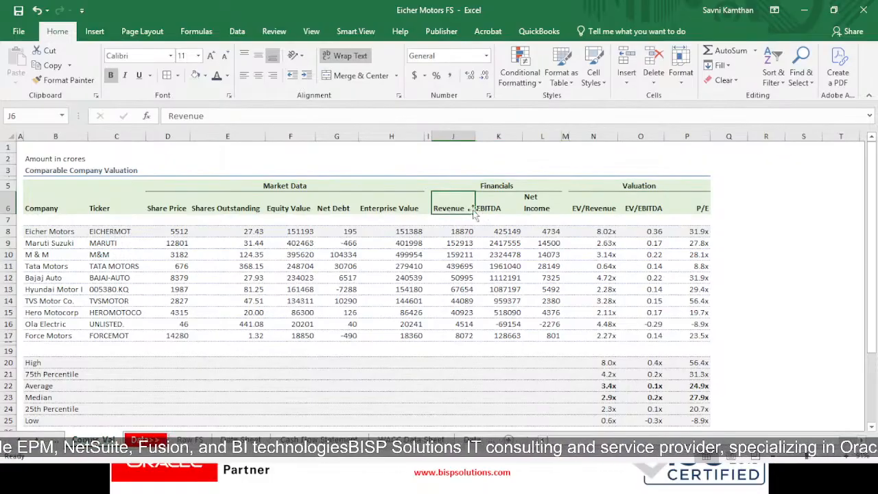
key(Right)
key(Right)
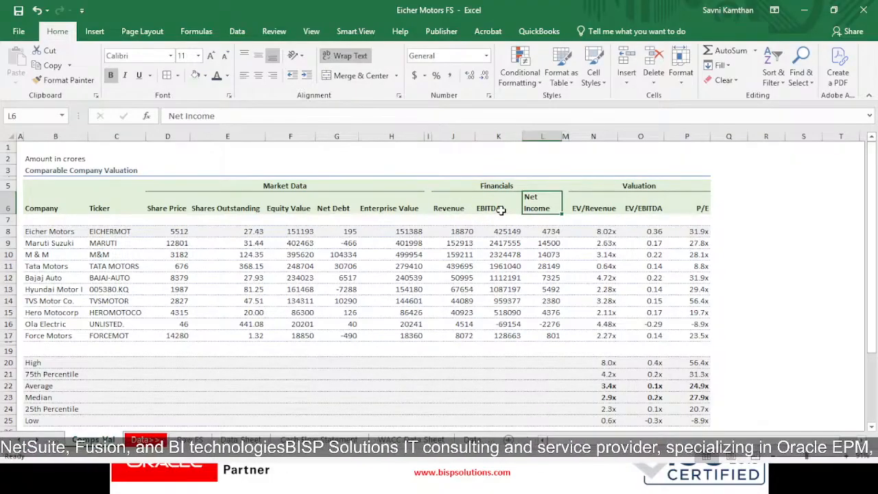
- Right-align the Revenue, EBITDA and Net Income headers in J6:L6
click(501, 210)
drag(449, 207, 542, 199)
key(alt+h)
key(a)
key(r)
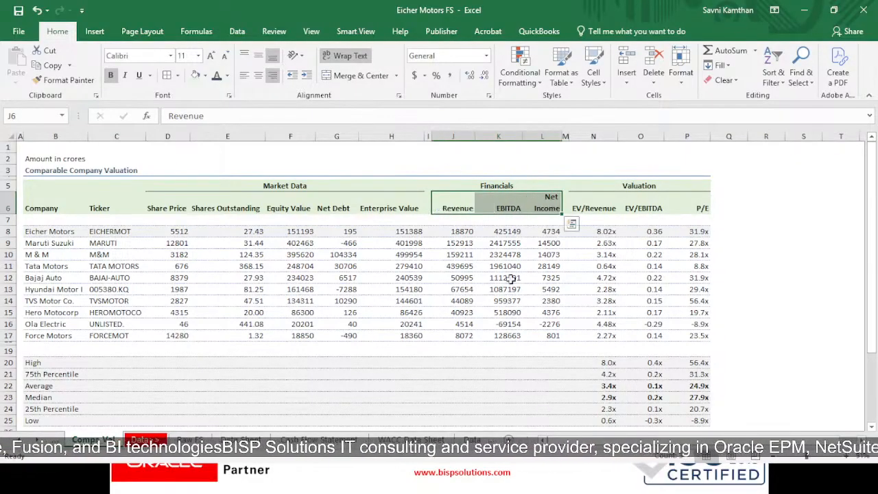
click(478, 263)
- Right-align the Market Data column headers in D6:H6, from Share Price through Enterprise Value
drag(189, 206, 412, 208)
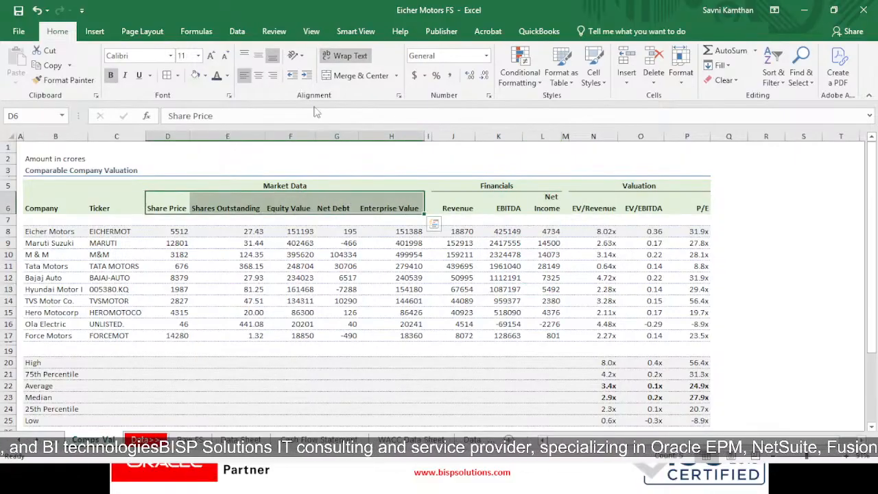
click(272, 75)
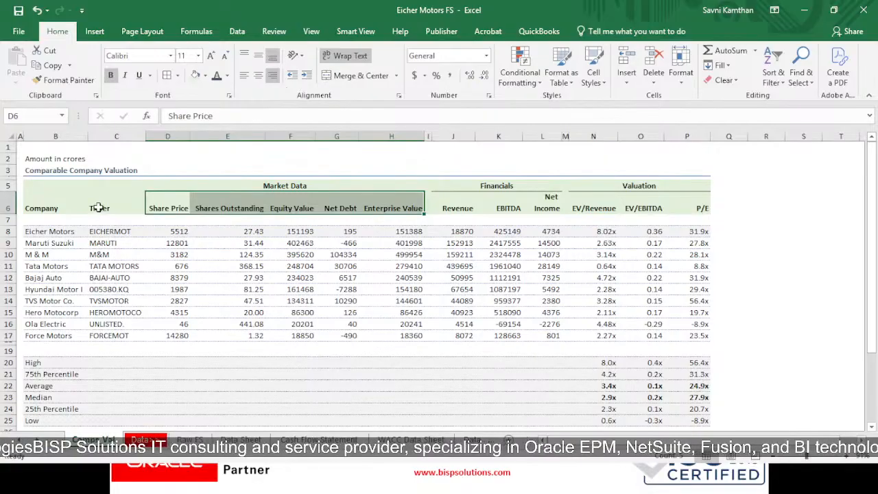
click(230, 197)
- Right-align the whole header block D5:P6, including the group headings
drag(171, 200, 693, 186)
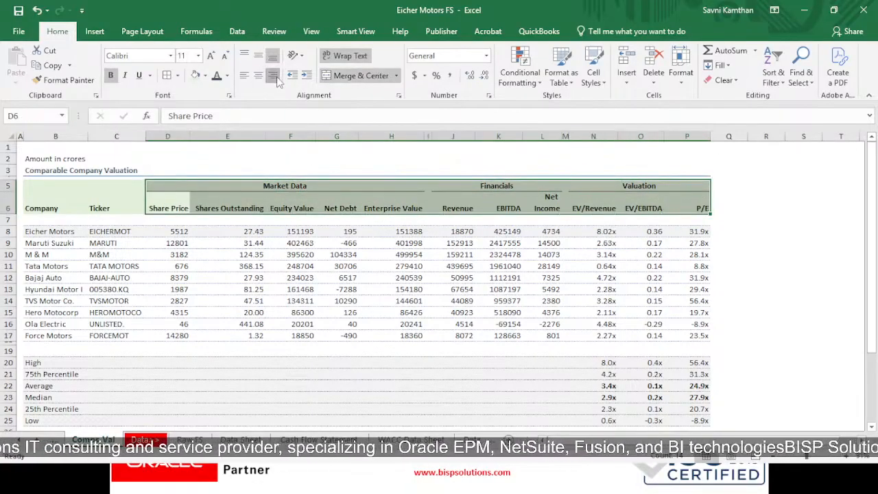
click(277, 78)
click(277, 77)
click(749, 288)
- Center the Market Data, Financials and Valuation group headings in row 5
drag(373, 187, 690, 186)
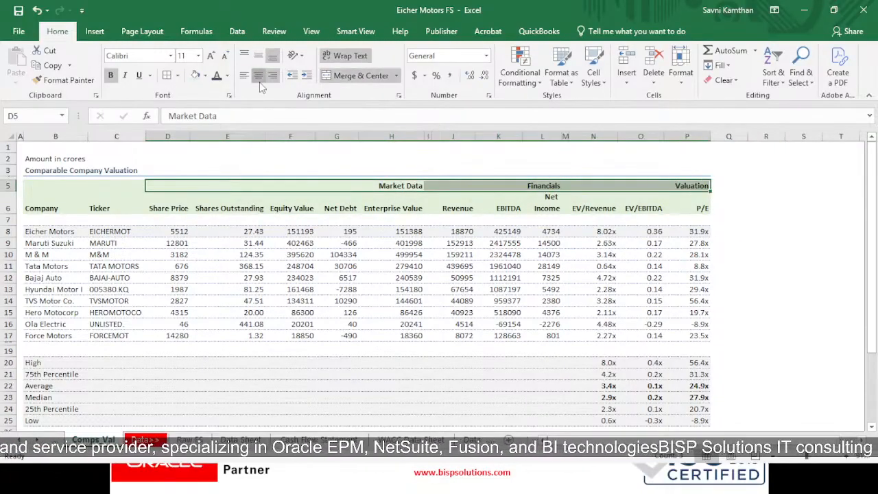
click(258, 77)
click(713, 245)
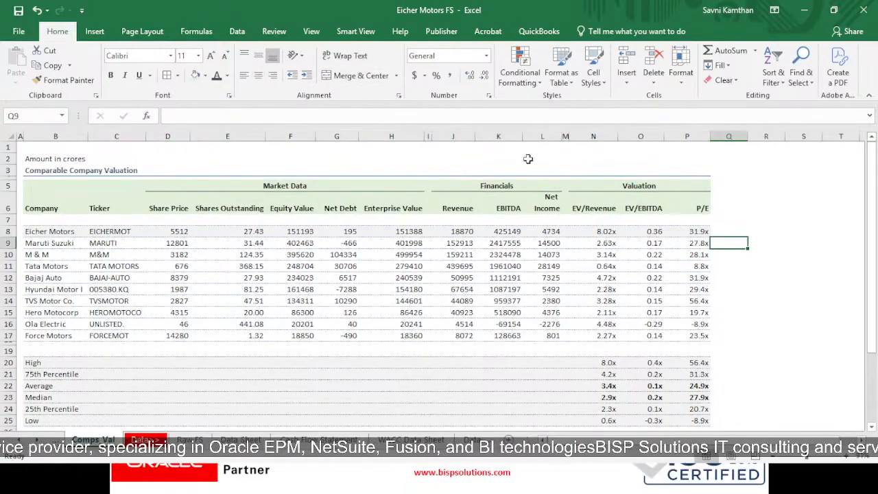
- Review the Market Data group heading and each metric header beneath it, from Share Price to Enterprise Value
click(309, 183)
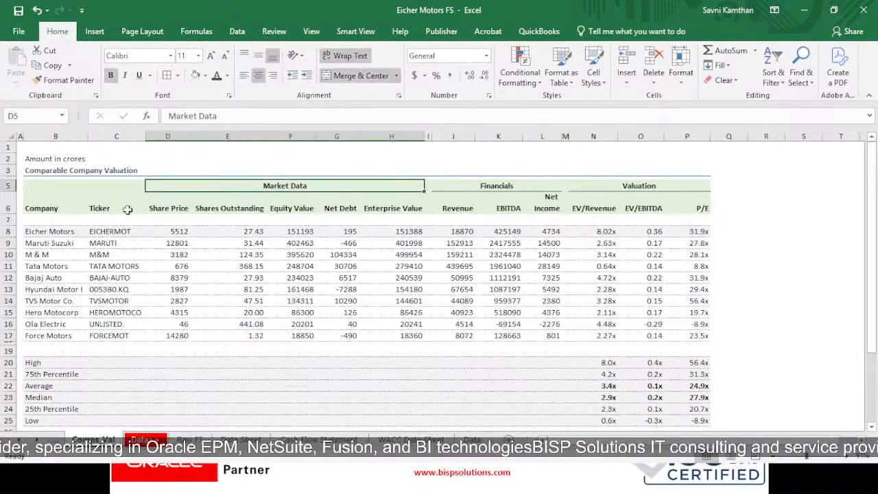
click(165, 210)
click(245, 209)
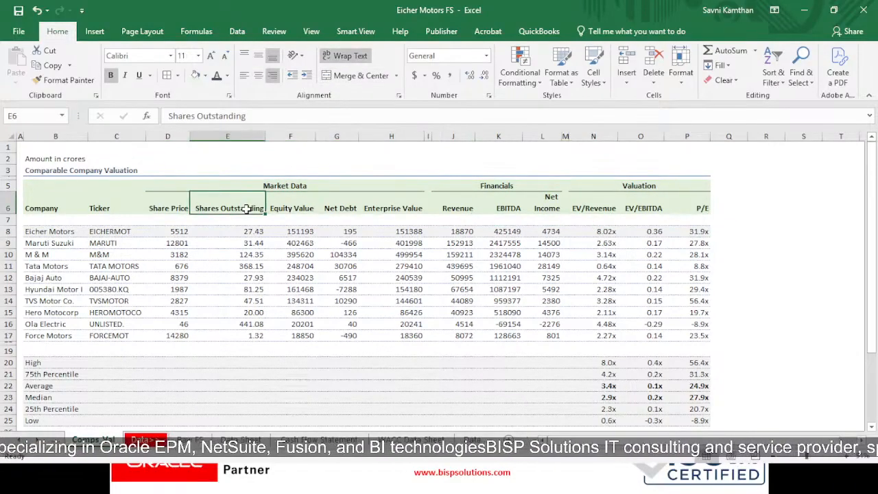
click(289, 209)
click(347, 209)
click(391, 205)
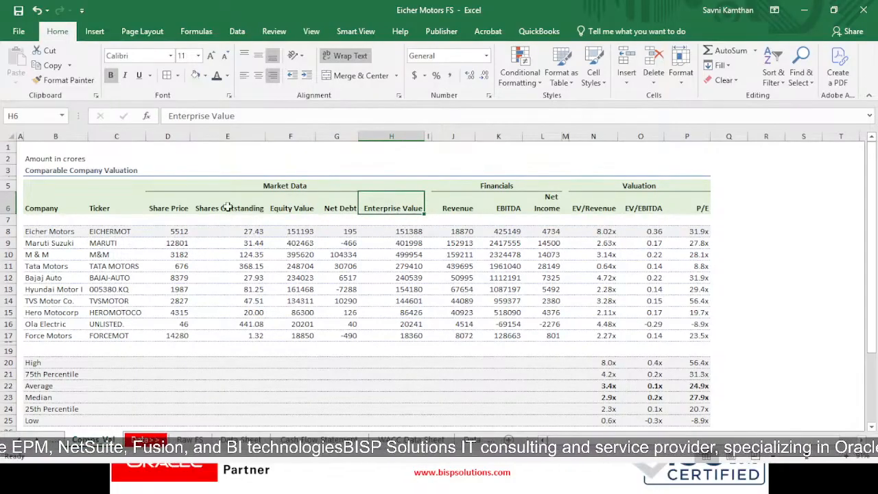
drag(148, 199, 403, 212)
click(765, 267)
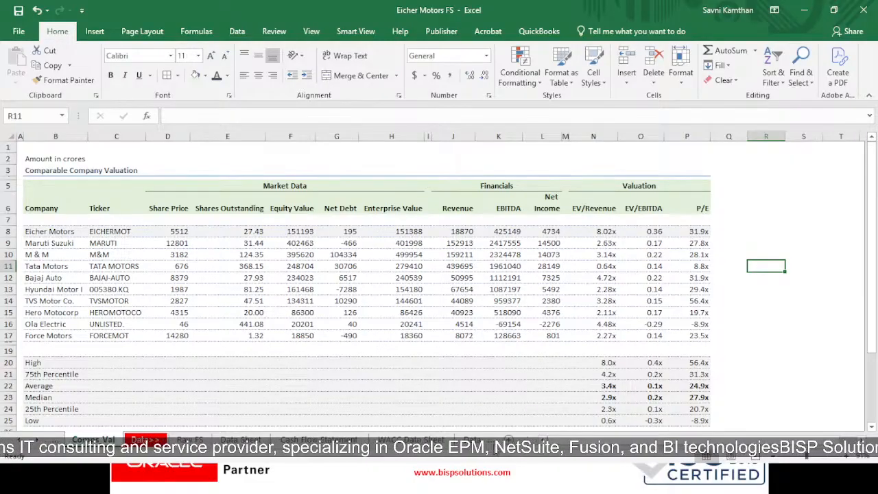
- View the source figures on the Comps_Val Data sheet and return to the Comps_Val sheet
click(448, 440)
click(446, 439)
click(445, 440)
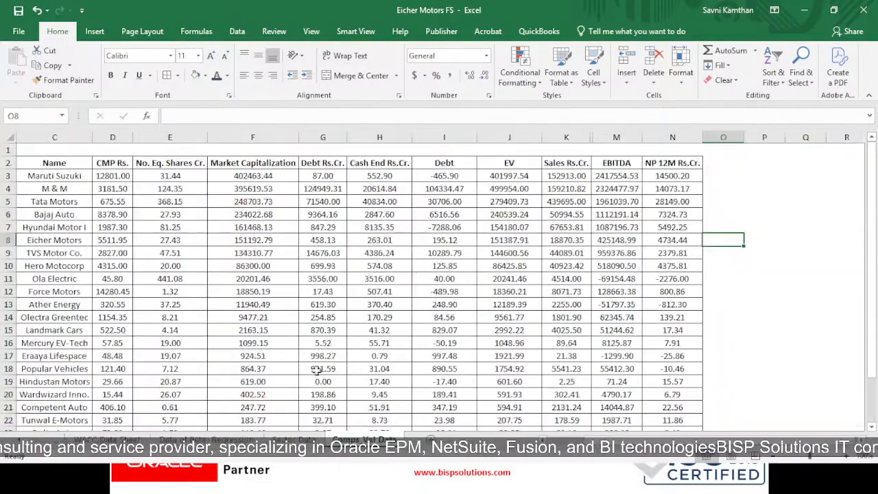
key(ctrl+Page_Up)
key(ctrl+Page_Up)
key(ctrl+Page_Up)
key(ctrl+Page_Up)
key(ctrl+Page_Up)
key(ctrl+Page_Up)
key(ctrl+Page_Up)
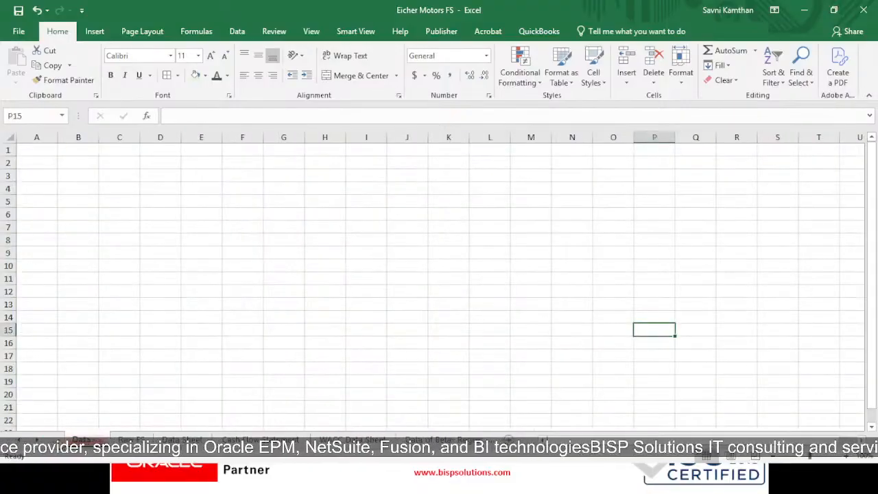
key(ctrl+Page_Up)
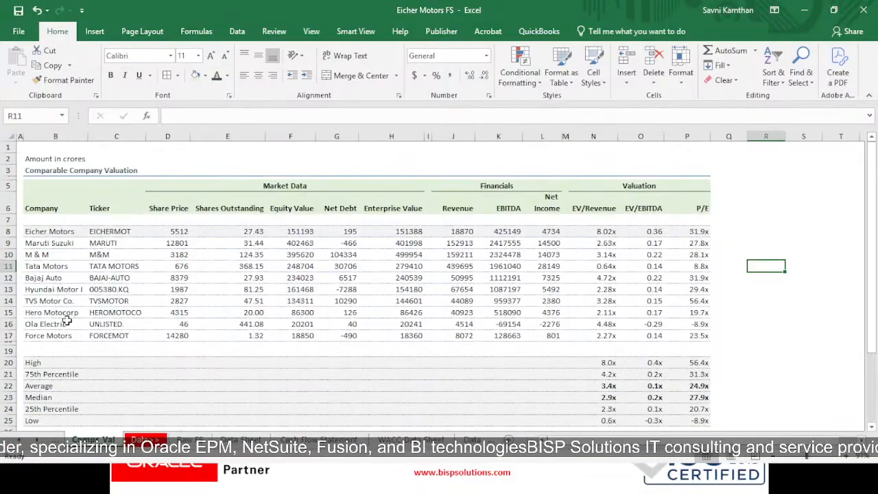
- Examine the company names and ticker symbols from Eicher Motors down to Force Motors
click(29, 232)
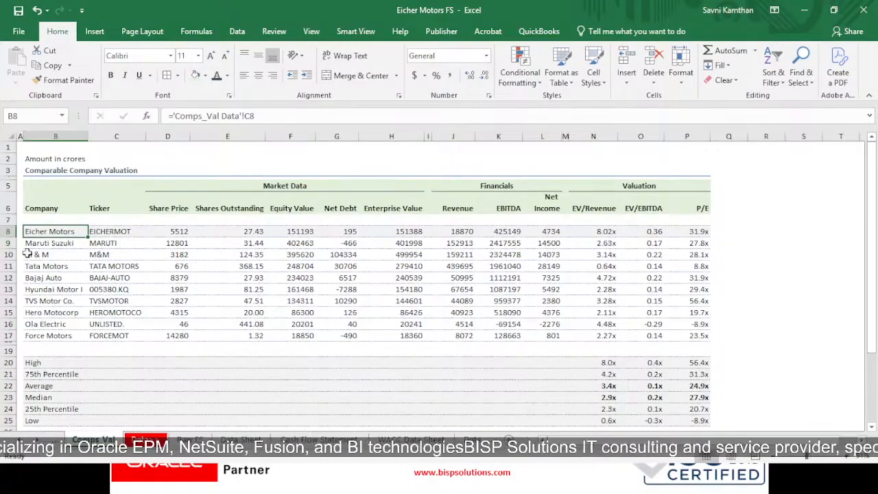
click(39, 348)
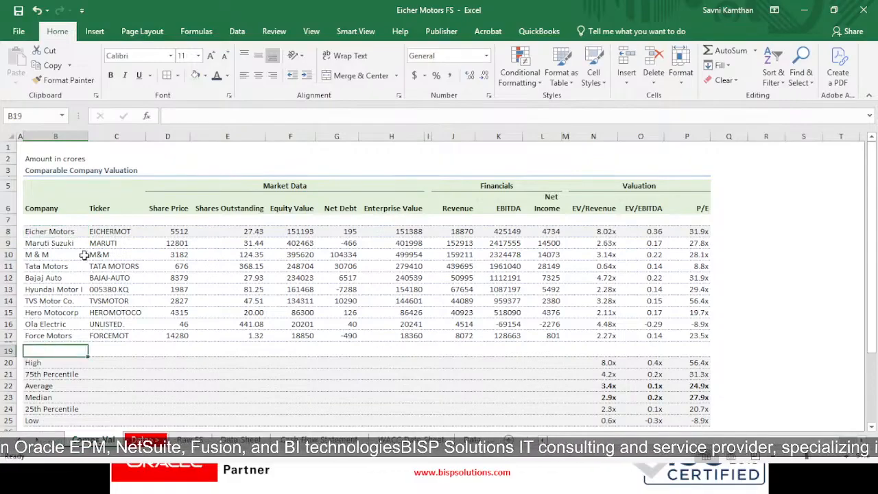
click(115, 232)
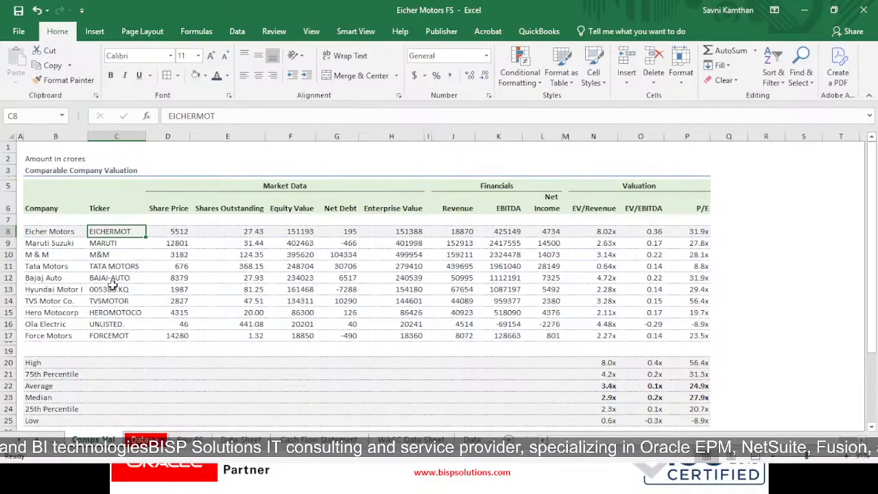
drag(108, 231, 123, 335)
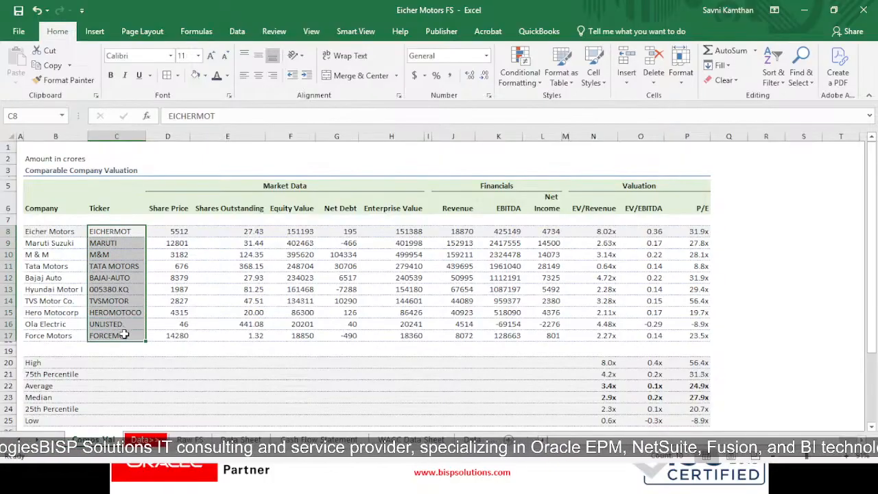
- Check the share price link in D8 and review the Maruti Suzuki to Olectra Greentec rows on the Comps_Val Data sheet
click(168, 209)
click(180, 231)
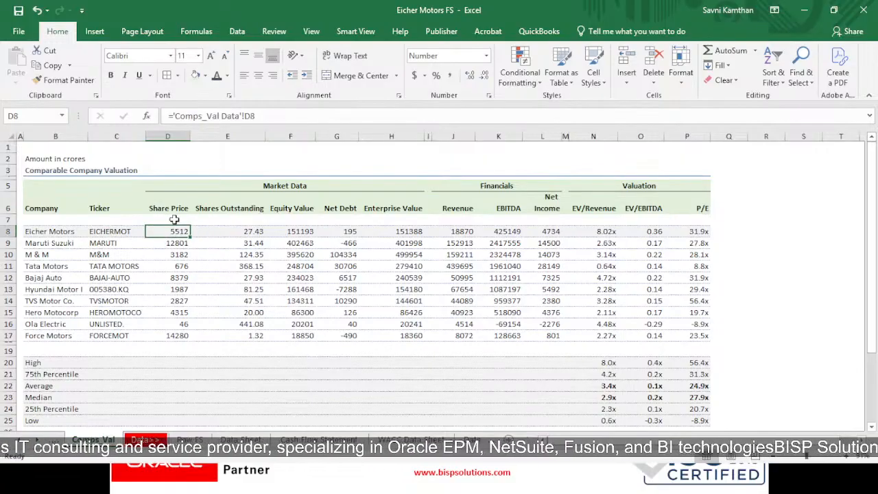
click(488, 439)
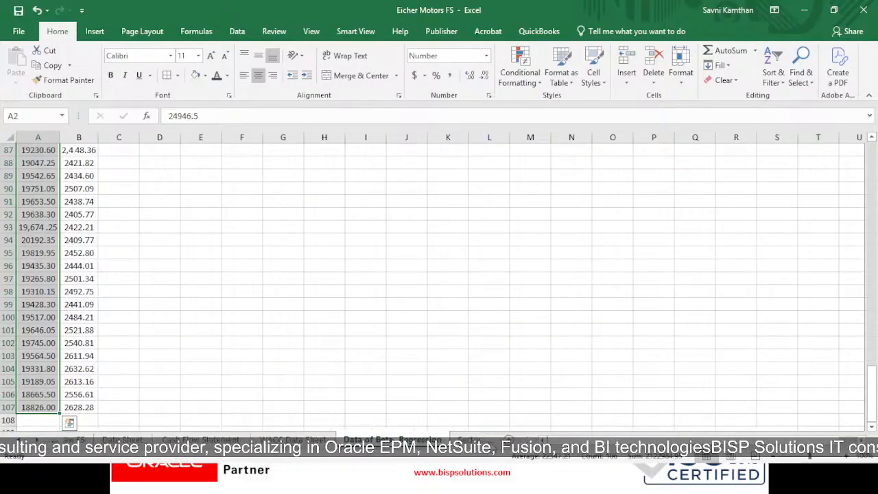
click(490, 440)
click(490, 440)
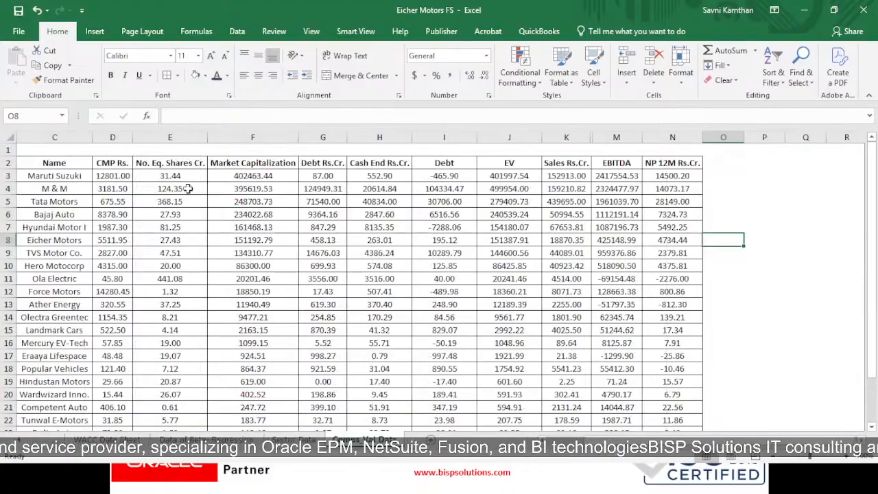
click(160, 176)
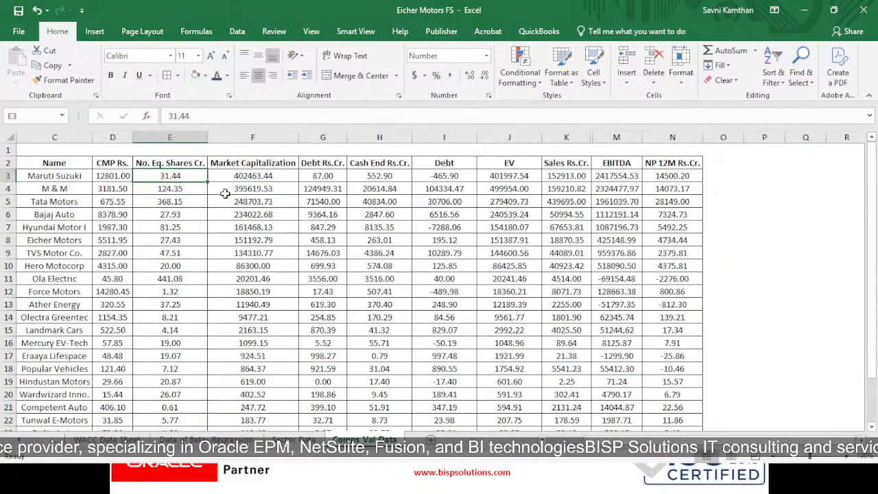
drag(66, 177, 670, 318)
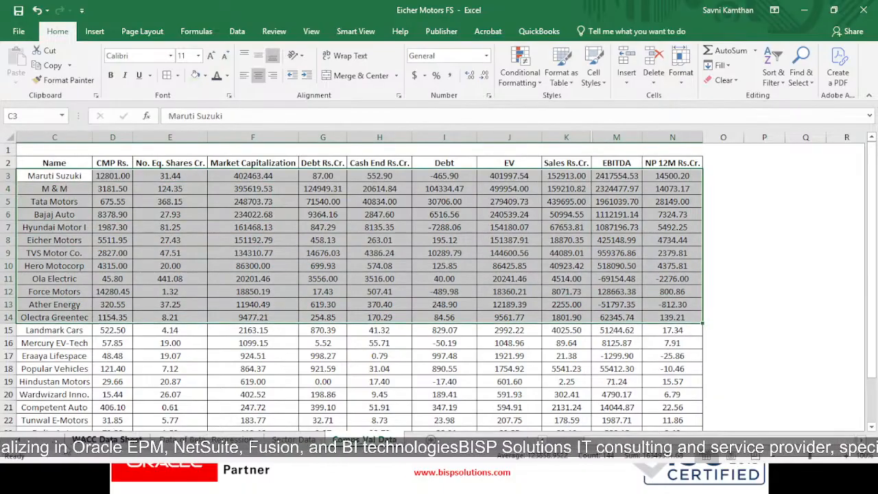
- Compare the linked share price on Comps_Val with the Eicher Motors CMP in D8 of the Comps_Val Data sheet
key(ctrl+Page_Up)
key(ctrl+Page_Up)
key(ctrl+Page_Up)
key(ctrl+Page_Up)
key(ctrl+Page_Up)
key(ctrl+Page_Up)
key(ctrl+Page_Up)
key(ctrl+Page_Up)
key(ctrl+Page_Up)
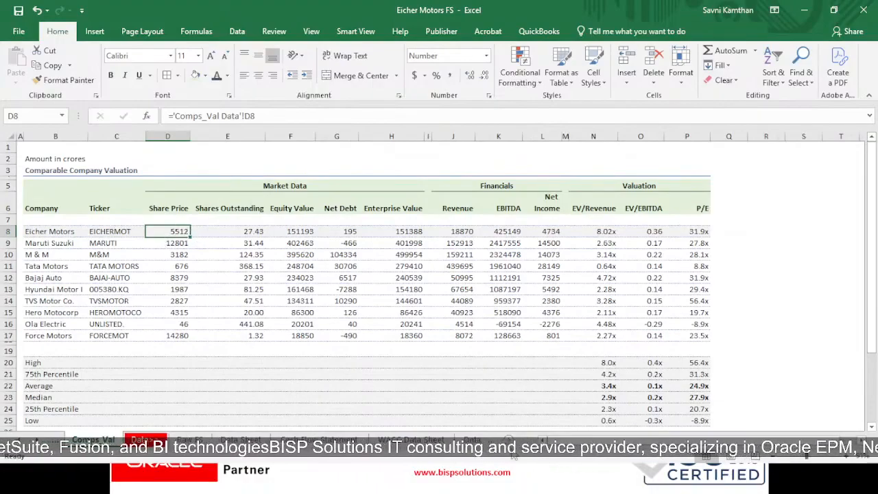
key(ctrl+Page_Down)
key(ctrl+Page_Down)
key(ctrl+Page_Down)
key(ctrl+Page_Down)
key(ctrl+Page_Down)
key(ctrl+Page_Down)
key(ctrl+Page_Down)
key(ctrl+Page_Down)
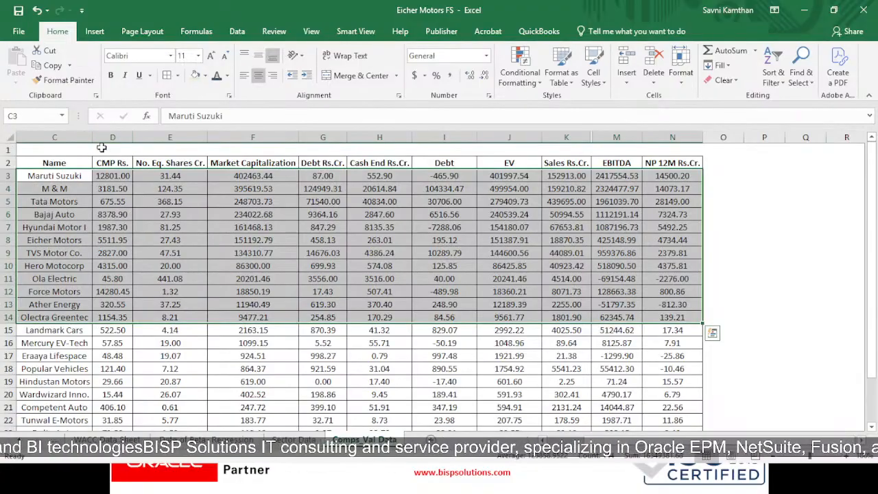
click(107, 240)
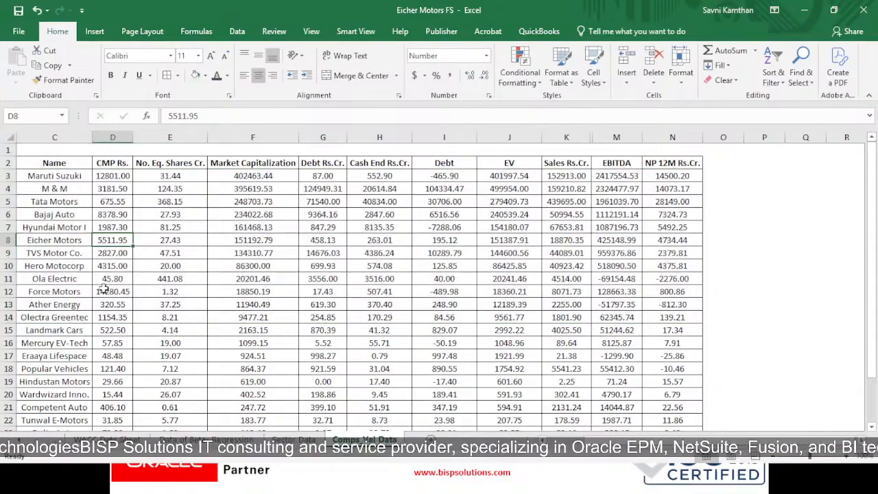
- Review the Eicher Motors share count, market capitalization, debt and CMP in row 8 of Comps_Val Data
click(151, 244)
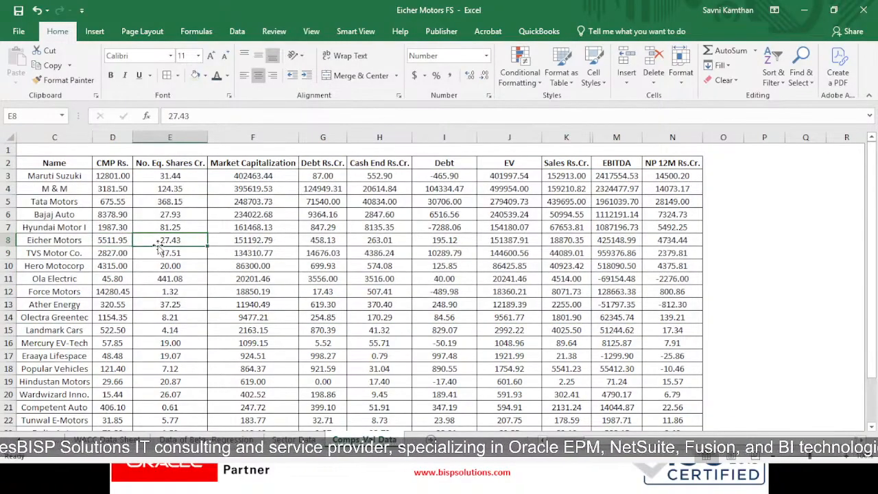
click(244, 242)
click(312, 240)
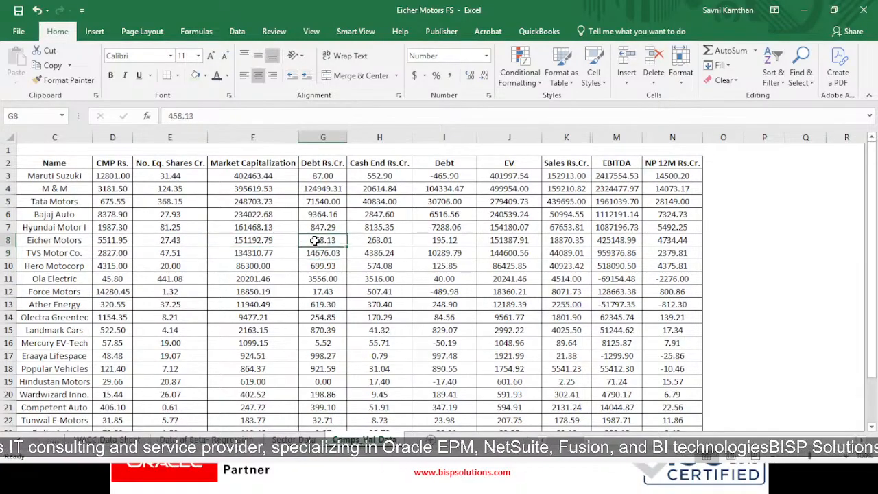
click(120, 244)
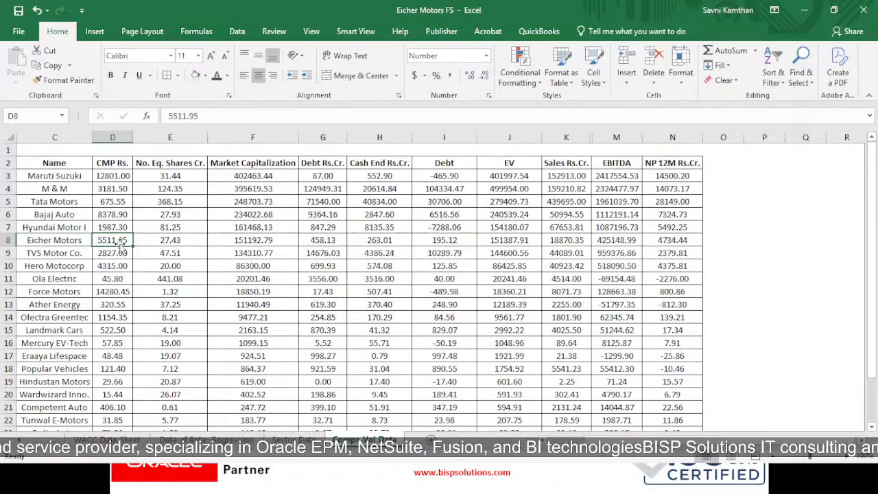
click(150, 243)
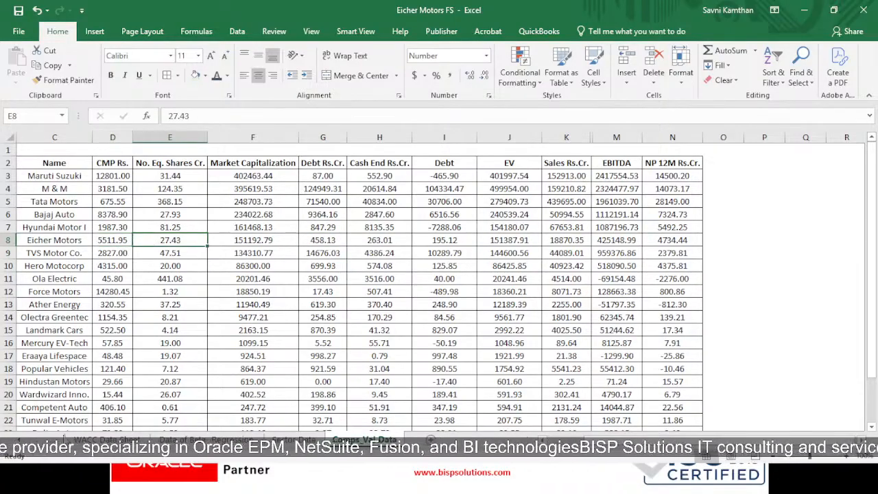
- Return to the Comps_Val sheet and inspect the share price links for Eicher Motors and Maruti Suzuki in D8:D9
key(ctrl+Page_Up)
key(ctrl+Page_Up)
key(ctrl+Page_Up)
key(ctrl+Page_Up)
key(ctrl+Page_Up)
key(ctrl+Page_Up)
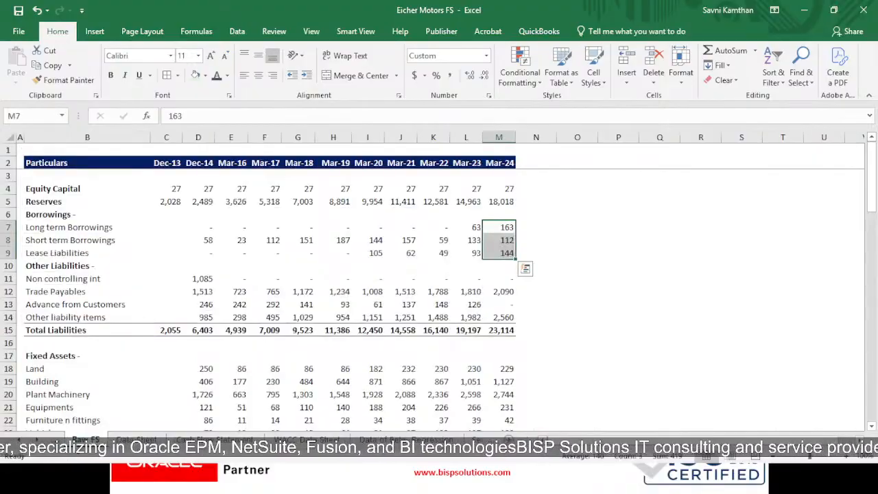
key(ctrl+Page_Up)
key(ctrl+Page_Up)
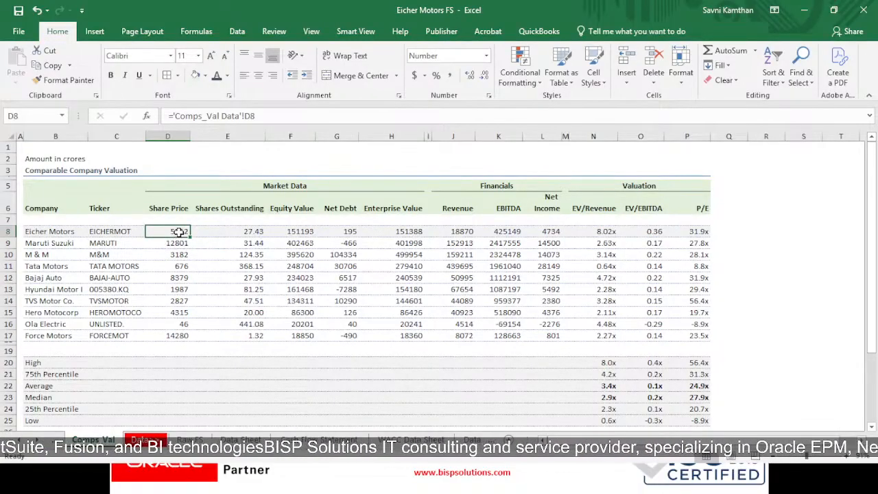
click(177, 243)
click(177, 231)
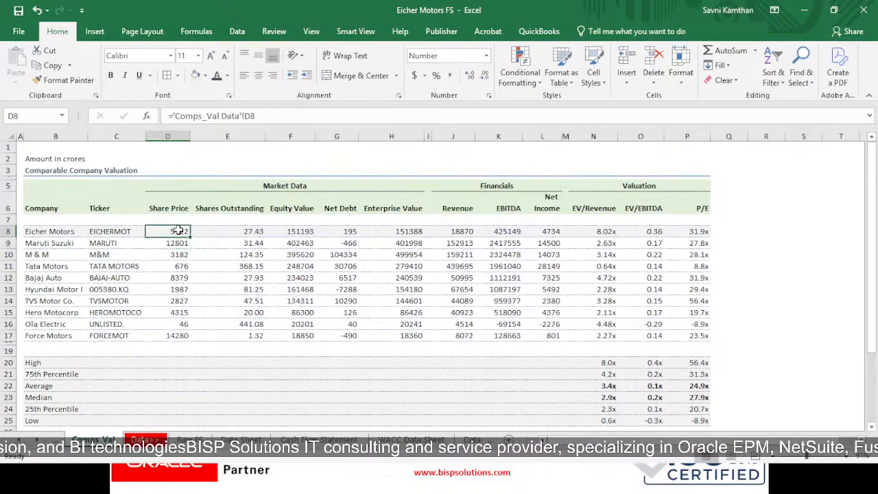
- Inspect the Eicher Motors formulas from Shares Outstanding to Enterprise Value in E8:H8, and the Maruti Suzuki share price link in D9
click(237, 231)
click(300, 231)
click(340, 231)
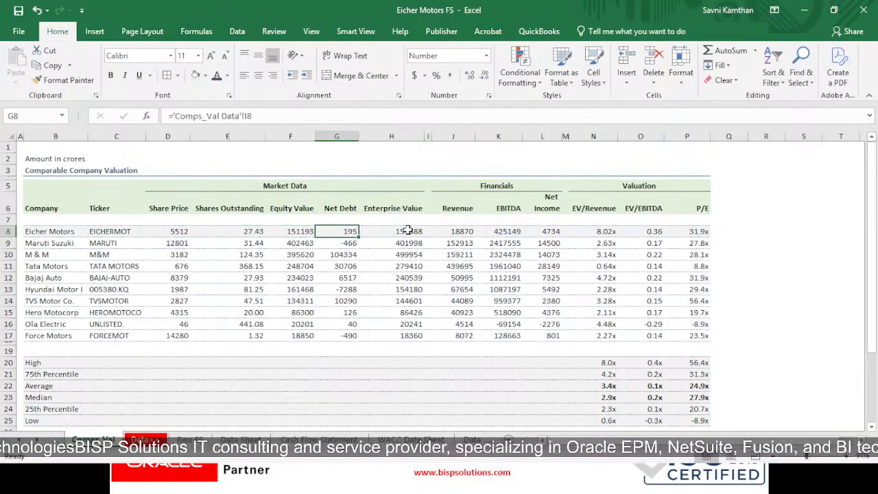
click(398, 231)
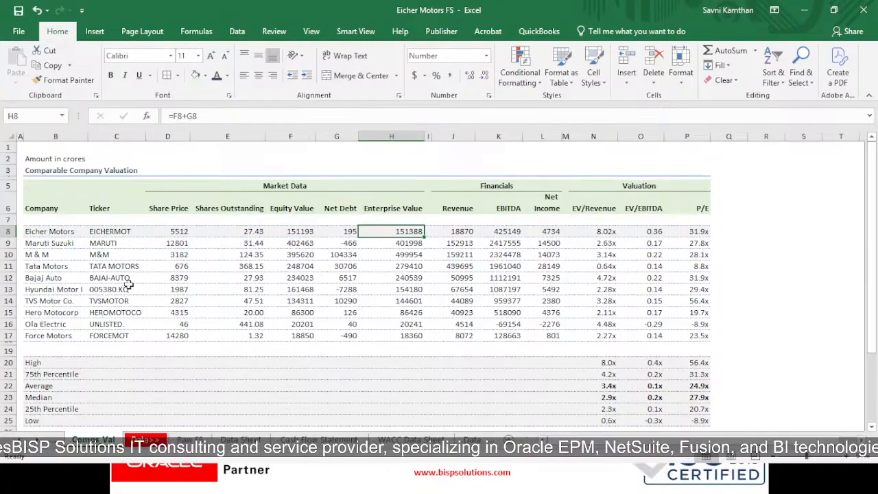
click(172, 243)
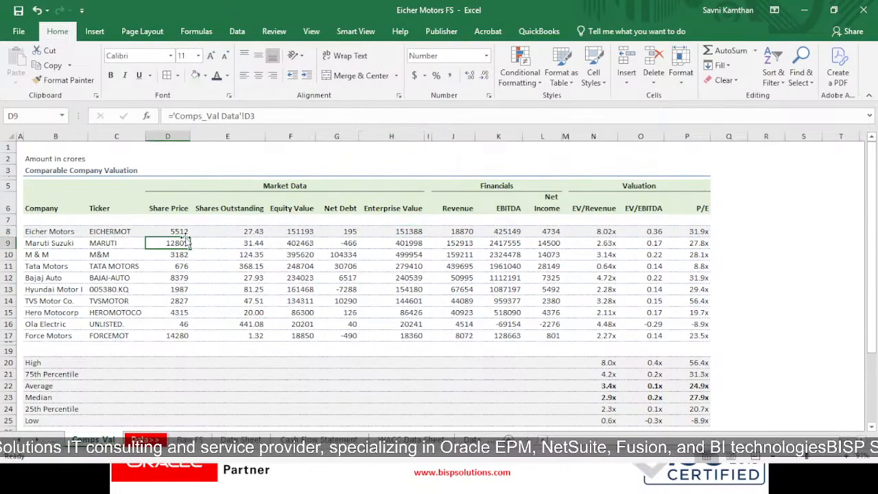
- Inspect the Eicher Motors share price and shares outstanding links in D8:E8 and the cells feeding the Equity Value formula in F8
click(182, 231)
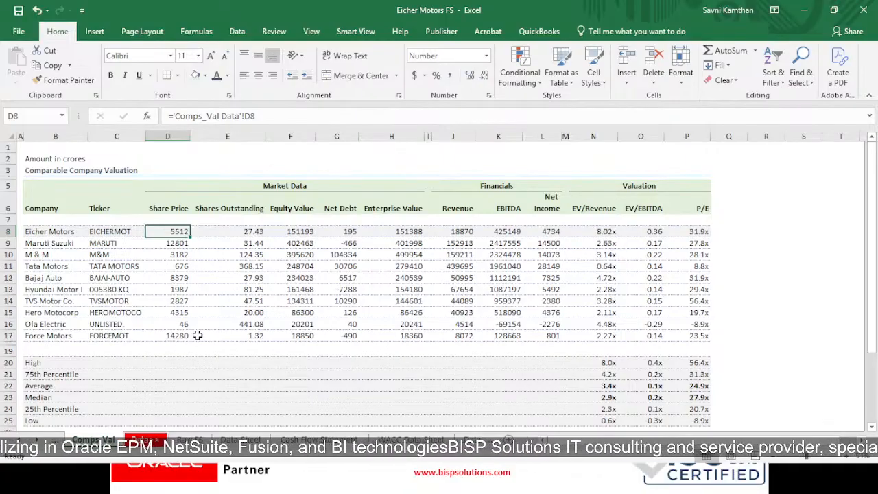
click(247, 232)
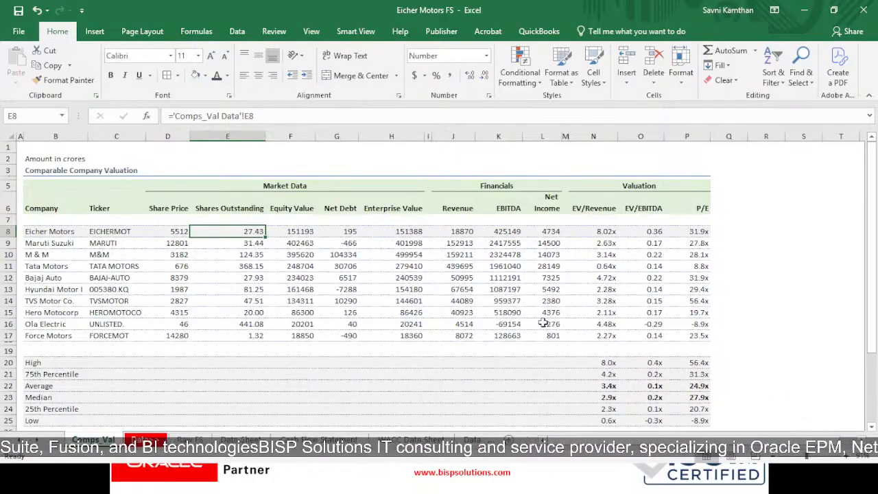
click(291, 232)
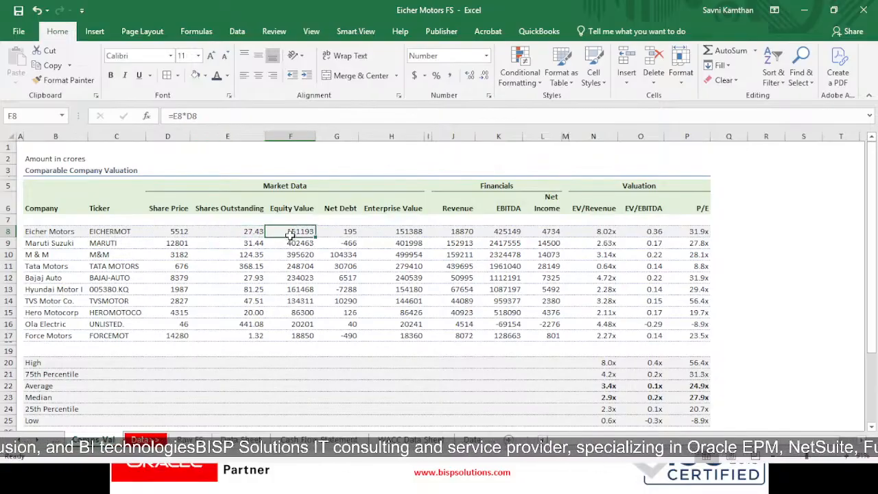
double_click(304, 233)
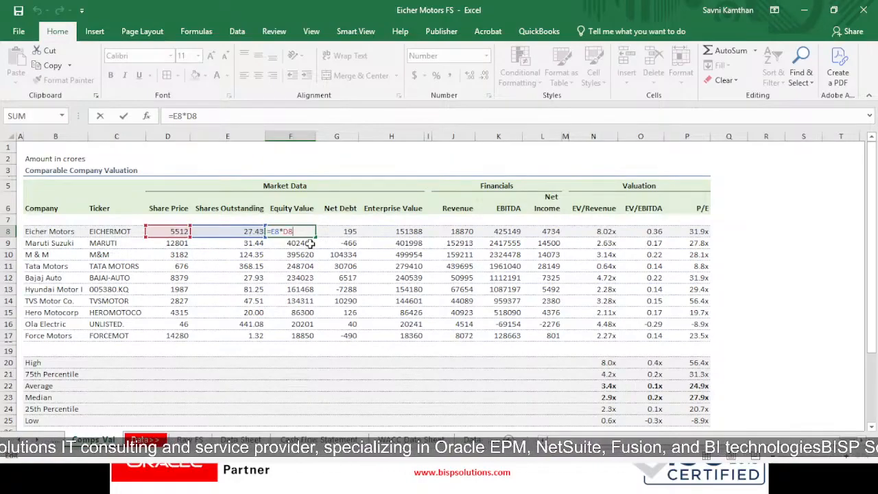
key(ctrl+Return)
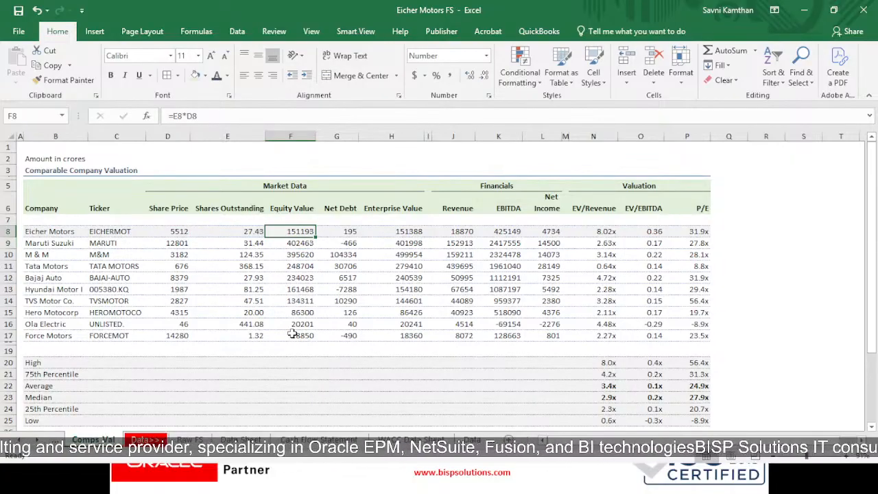
- Trace the Eicher Motors Net Debt in G8 to its formula in I8 of Comps_Val Data and return to Comps_Val
click(346, 230)
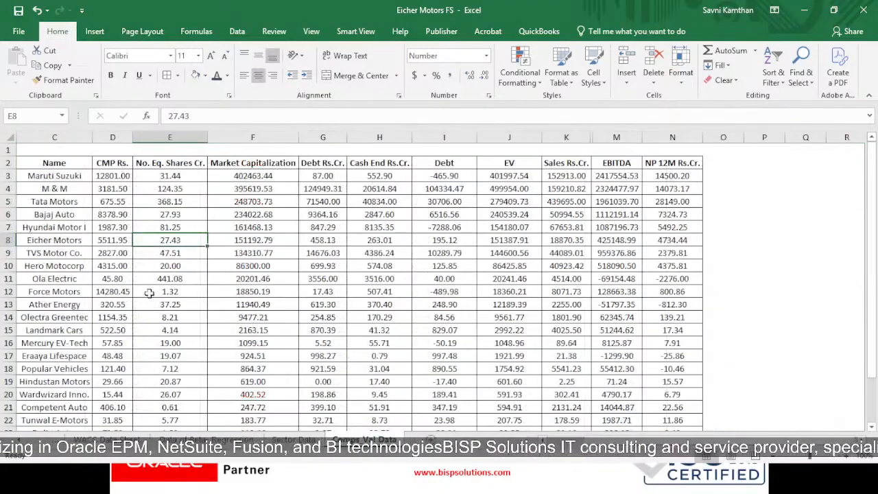
click(437, 240)
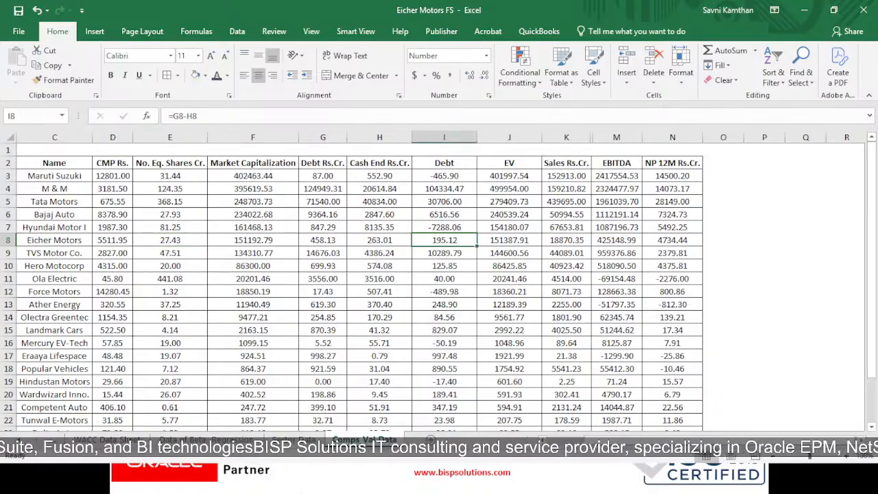
click(57, 439)
click(56, 439)
click(57, 439)
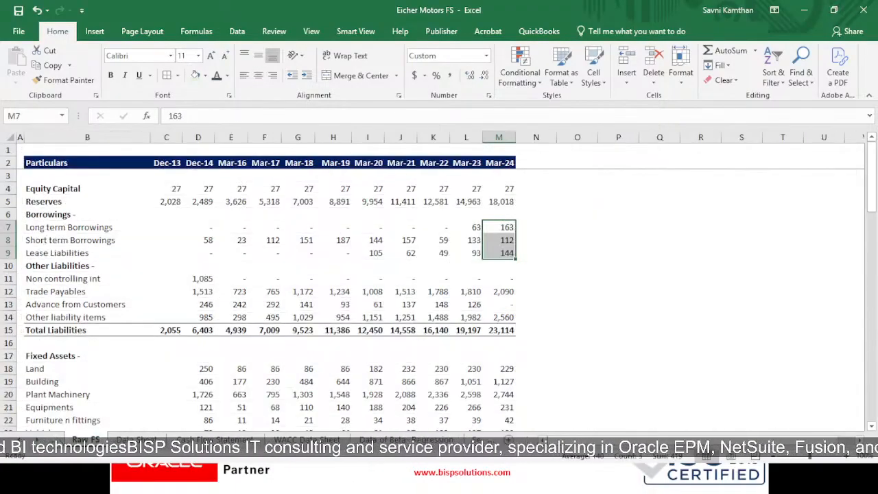
click(56, 439)
click(57, 439)
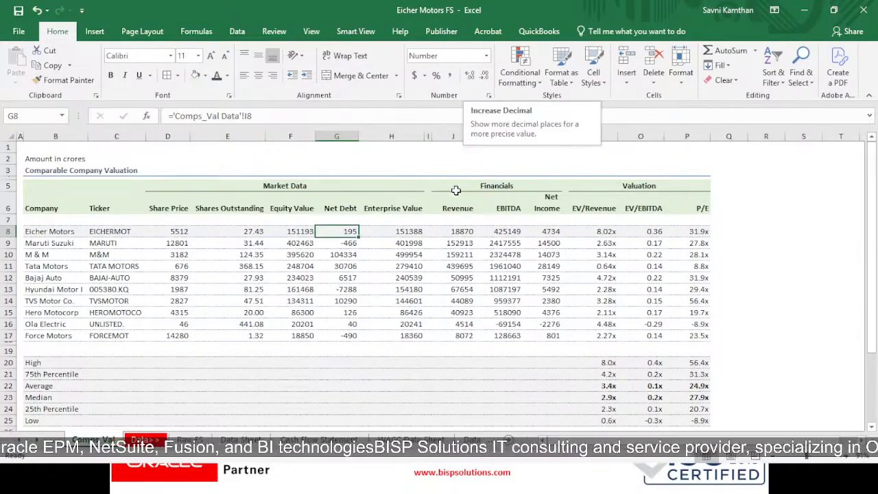
- Examine which cells feed the Eicher Motors Enterprise Value formula in H8
click(389, 233)
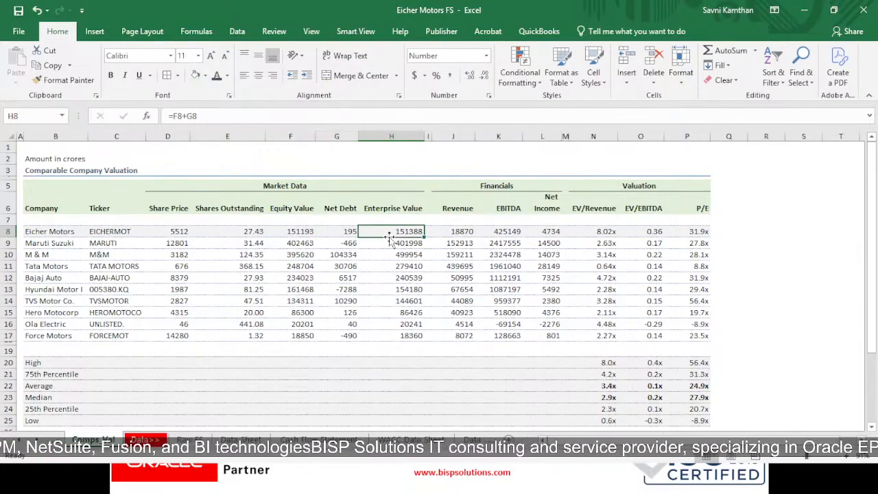
double_click(388, 234)
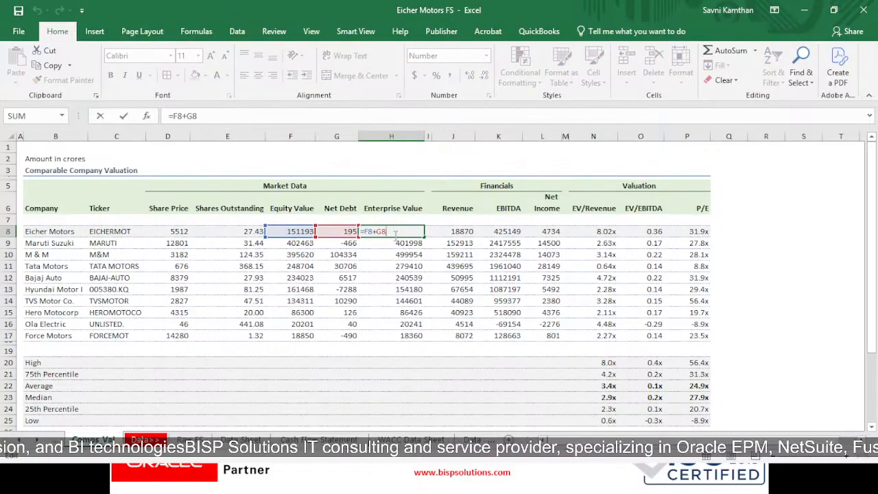
key(Return)
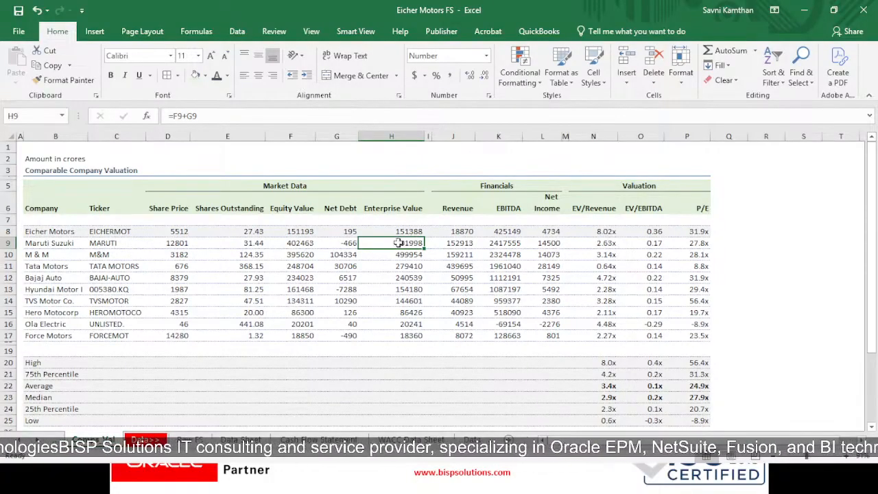
- Review the Financials headers and the Eicher Motors Revenue, EBITDA and Net Income links in J8:L8, and highlight the company data in B8:L17
click(474, 188)
click(446, 210)
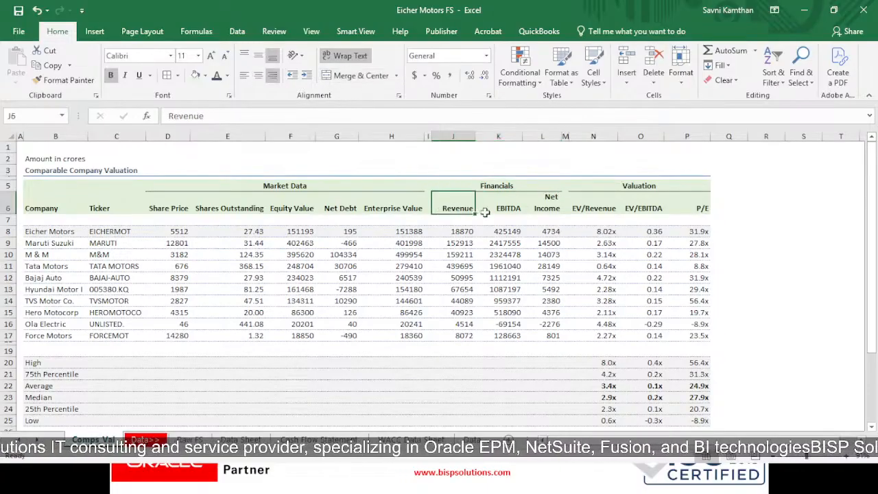
click(489, 208)
click(549, 202)
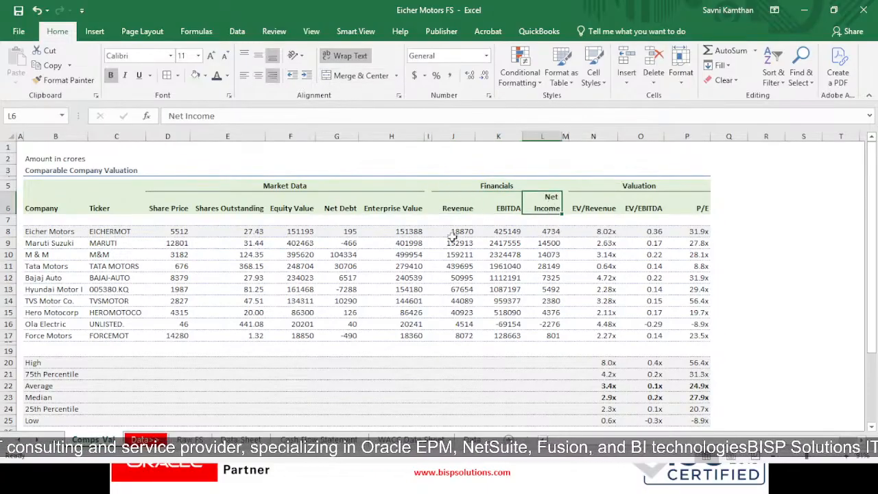
click(463, 233)
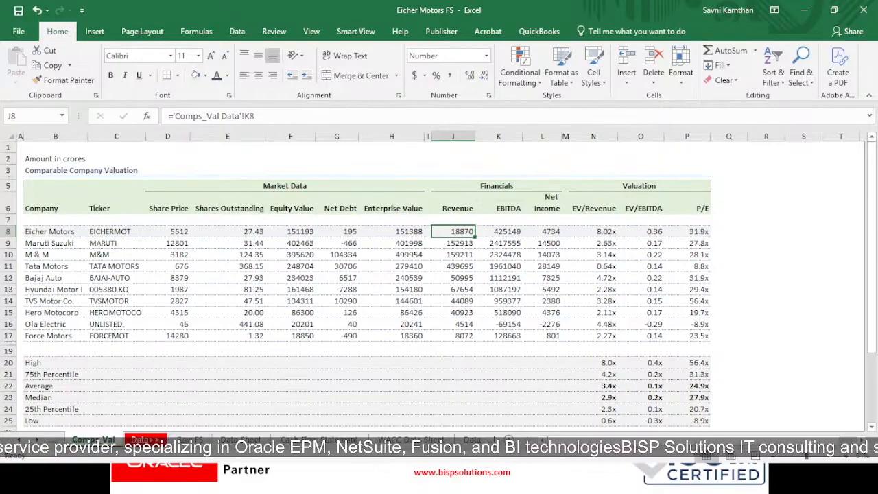
click(485, 233)
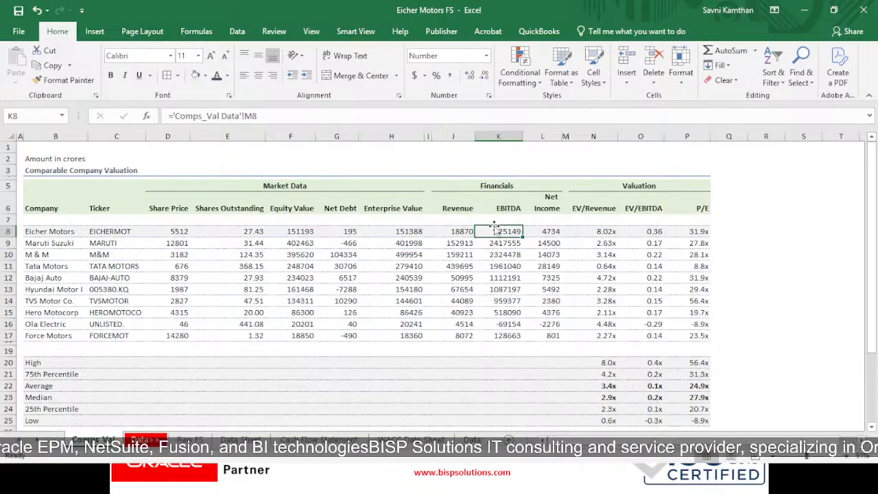
click(545, 233)
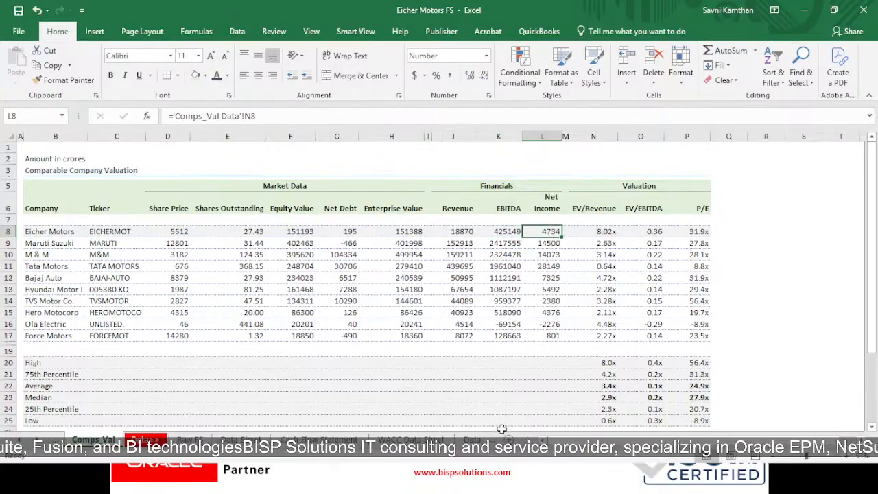
drag(552, 231, 17, 335)
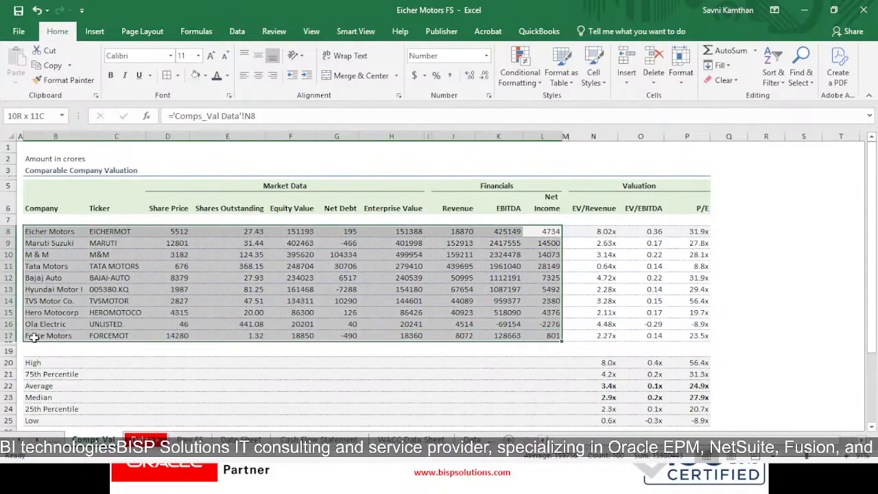
click(766, 265)
- Point out the Valuation header and examine the cells feeding the Eicher Motors EV/Revenue formula in N8
click(650, 183)
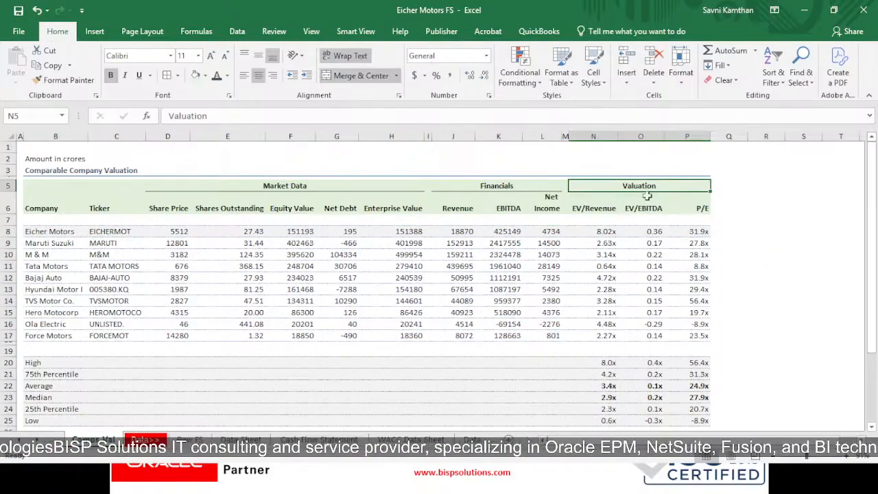
click(605, 231)
key(Up)
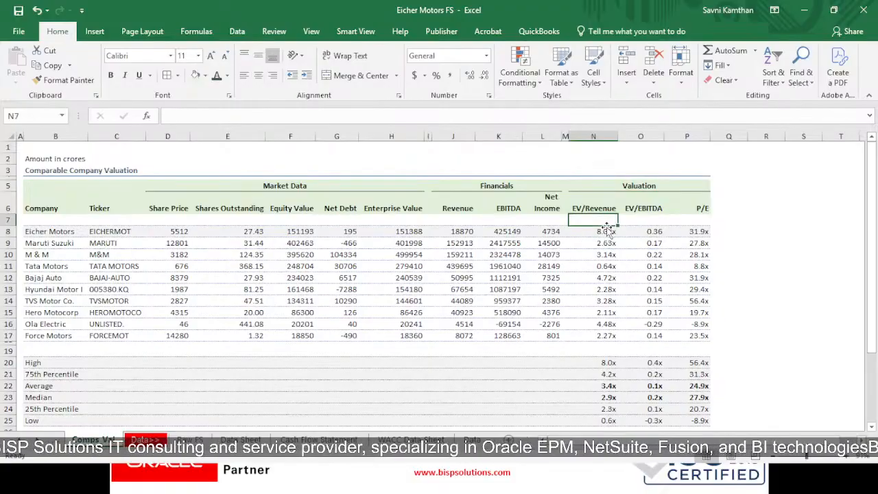
click(607, 231)
key(F2)
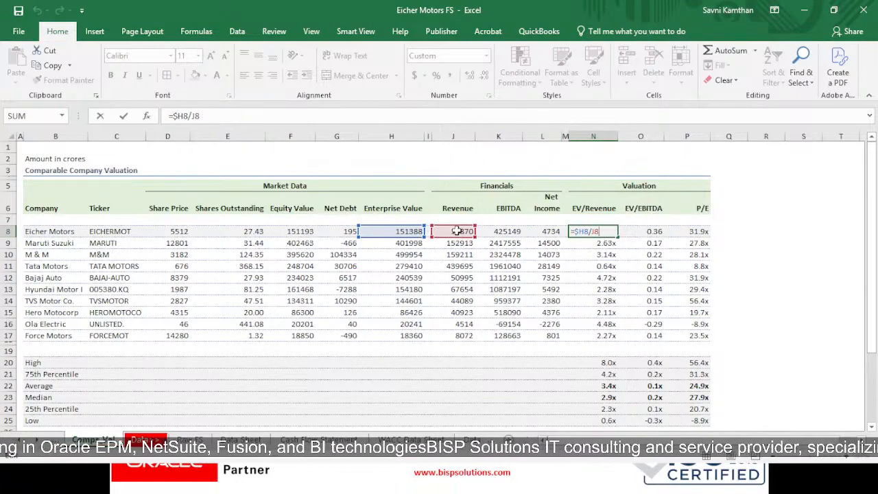
key(Return)
- Check the Maruti Suzuki EV/Revenue formula in N9 against the Eicher Motors one in N8
click(603, 231)
click(607, 242)
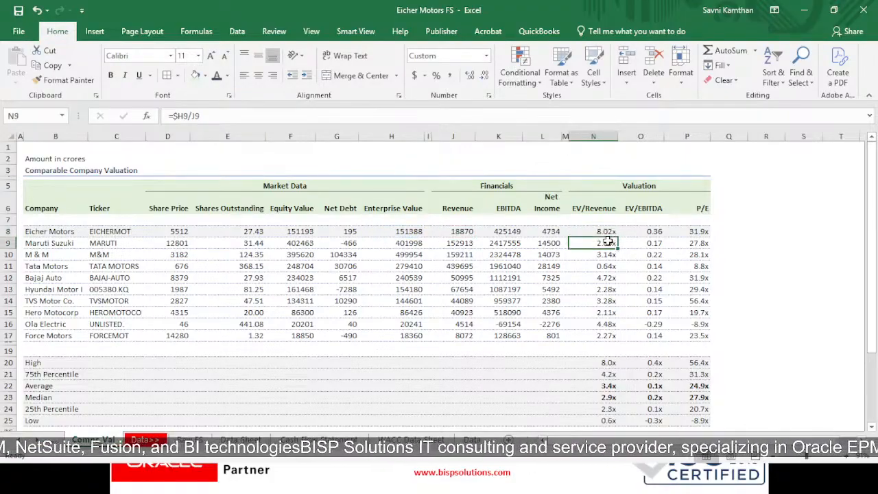
double_click(607, 242)
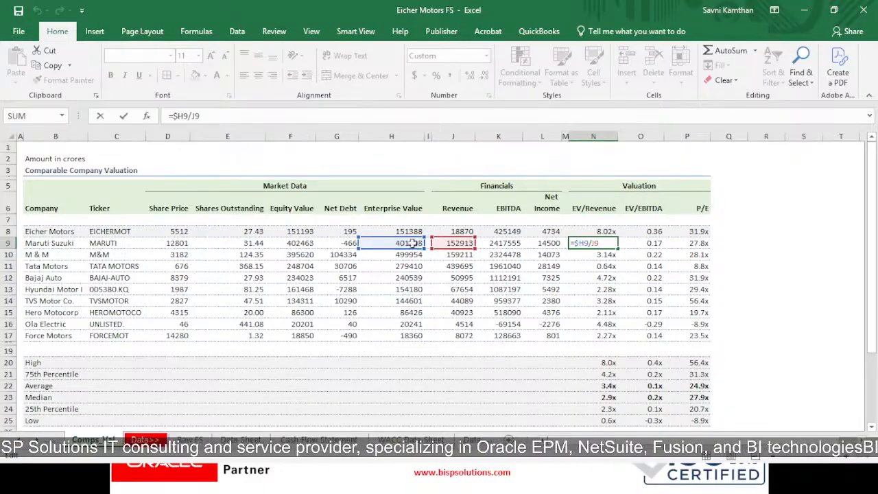
key(Return)
key(Up)
click(595, 229)
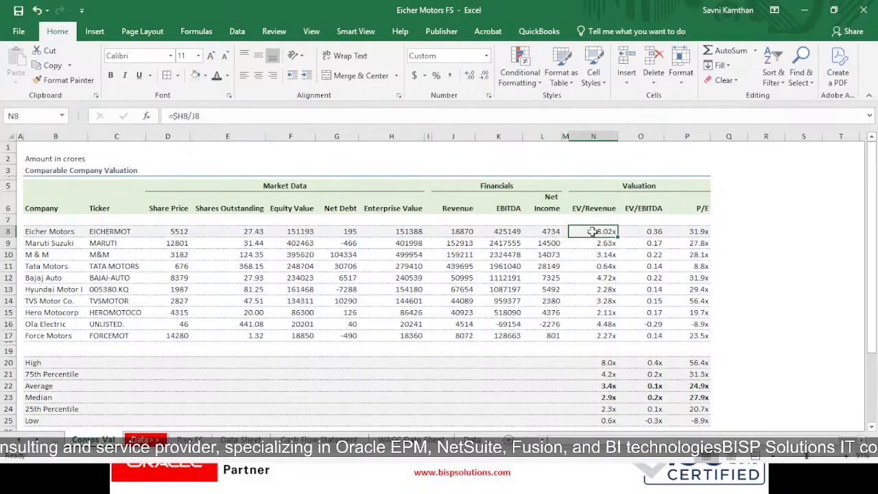
- Examine the cells feeding the Eicher Motors EV/EBITDA formula in O8 and P/E formula in P8
click(652, 232)
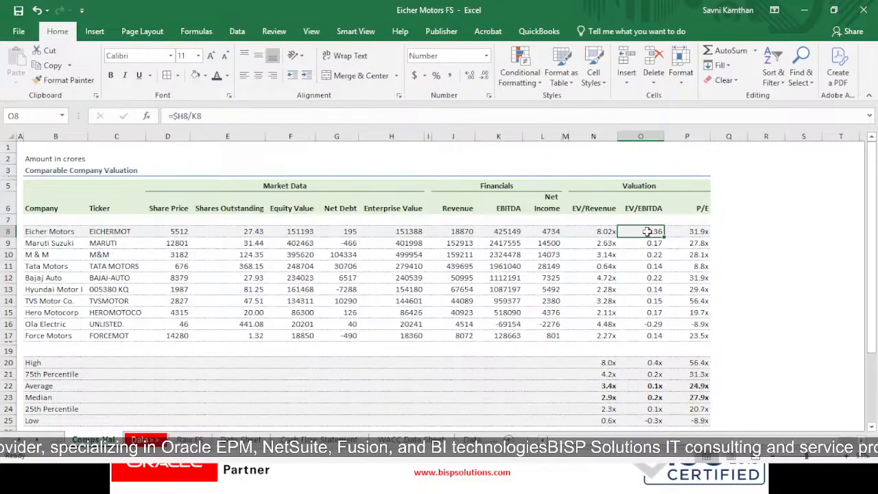
double_click(653, 231)
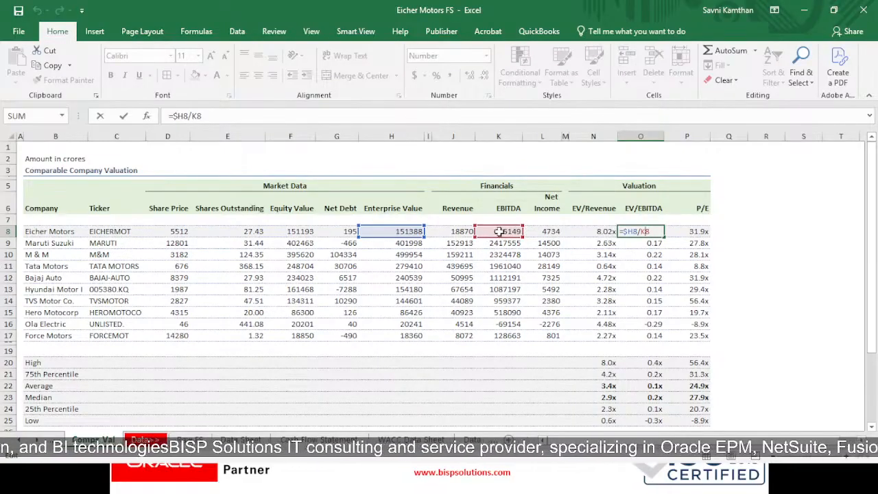
key(Return)
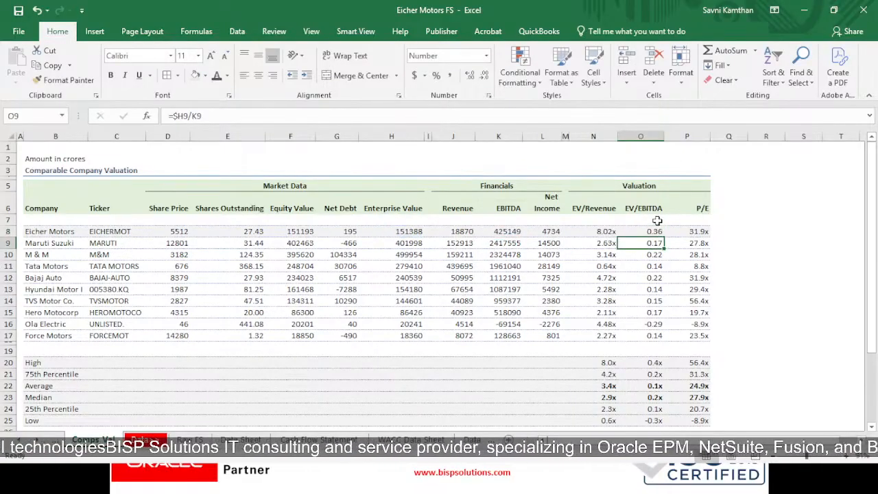
click(697, 231)
double_click(697, 231)
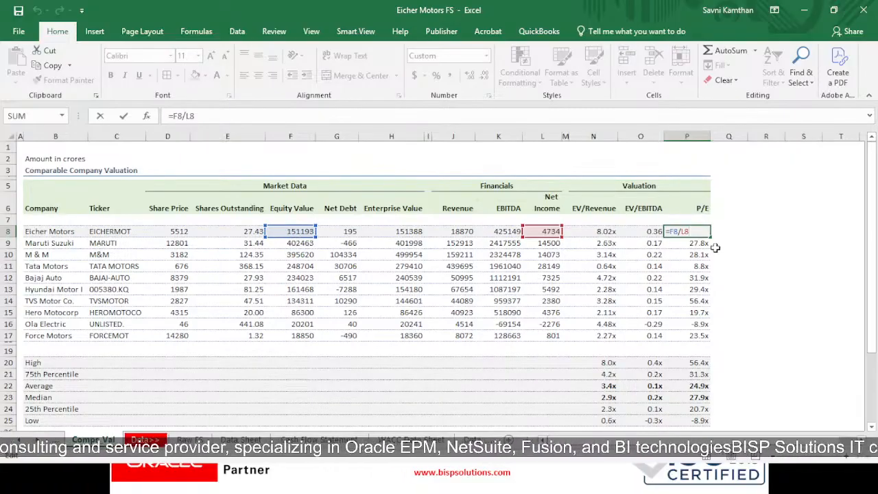
key(Return)
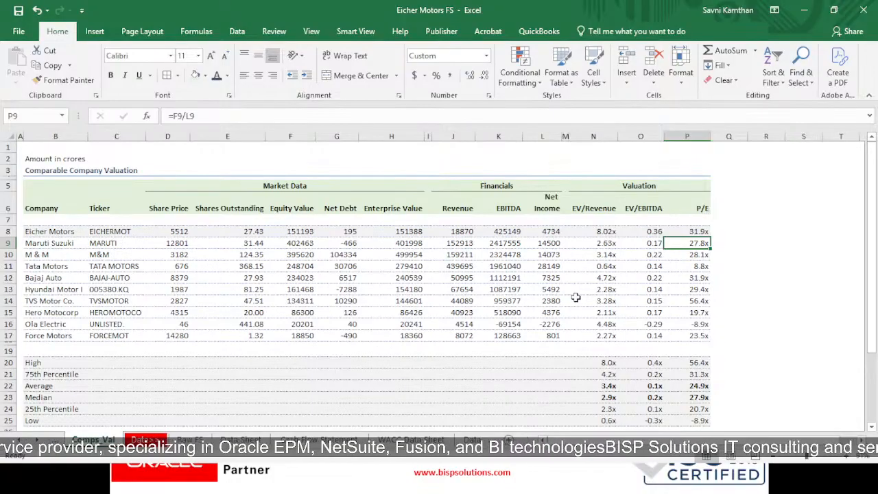
- Review the summary statistic labels from High to Low in B20:B25
scroll(417, 329, down, 2)
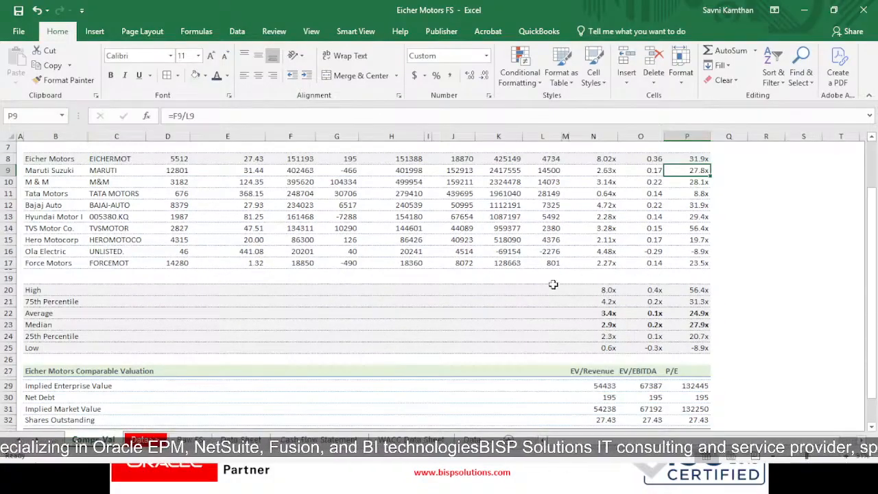
scroll(220, 249, down, 2)
click(47, 227)
drag(35, 221, 45, 281)
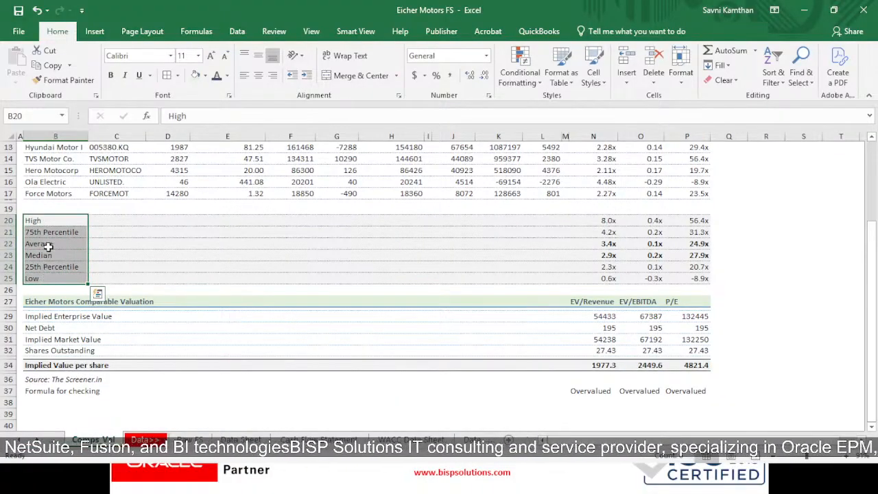
click(52, 221)
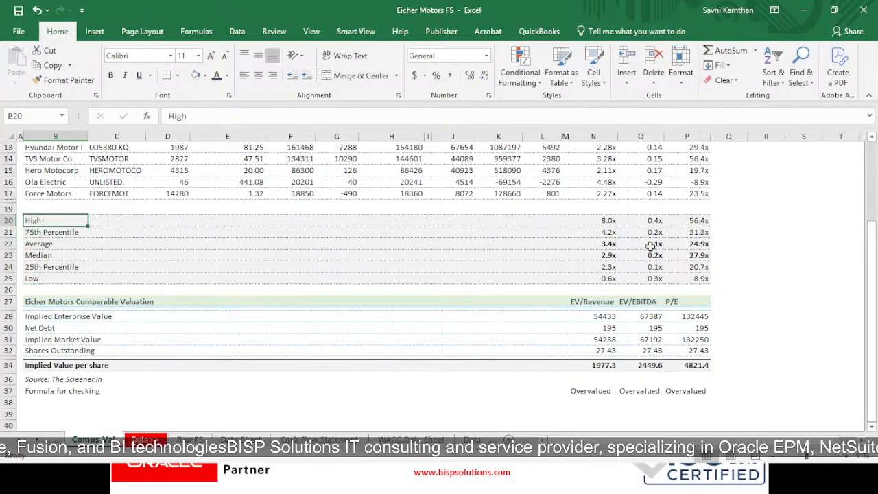
- Examine the MAX formula for the EV/Revenue High in N20 and the range it covers
double_click(602, 221)
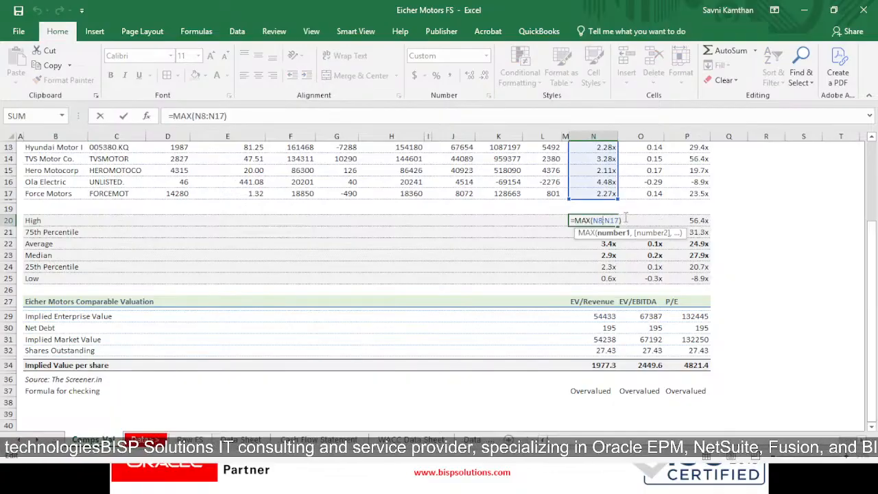
scroll(626, 218, up, 2)
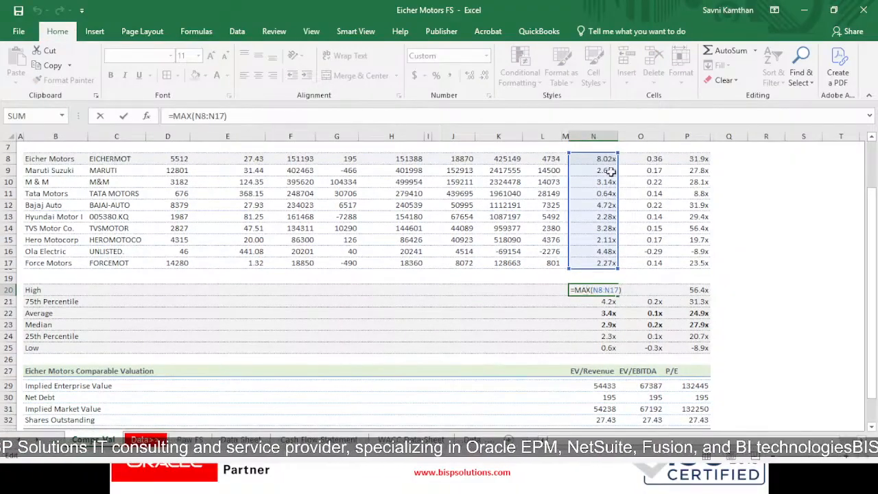
key(Return)
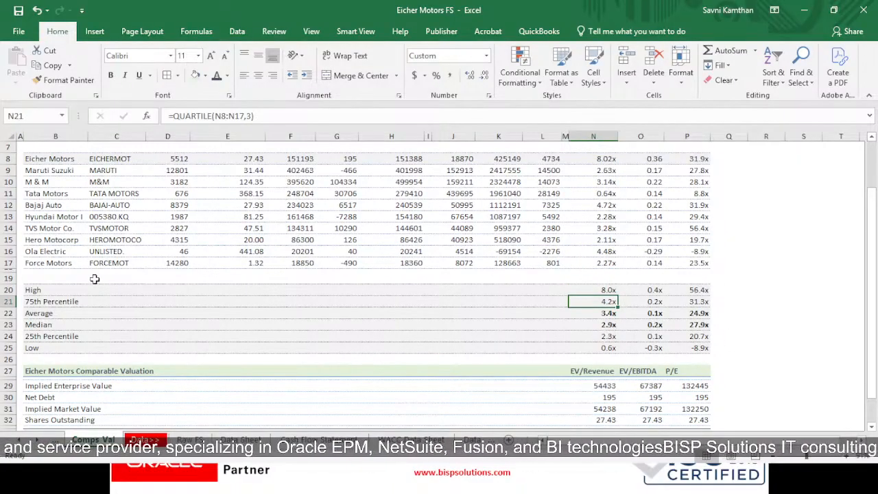
- Examine the QUARTILE formula for the EV/Revenue 75th Percentile in N21 and the range it covers
click(64, 300)
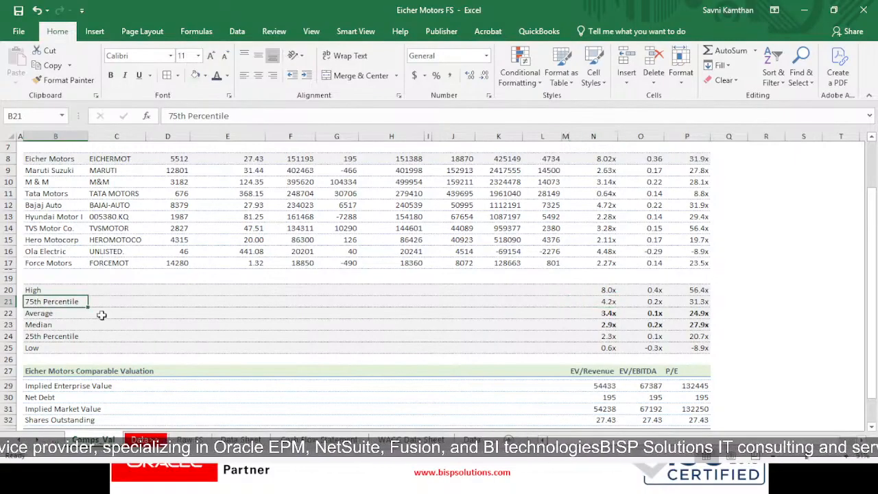
click(594, 302)
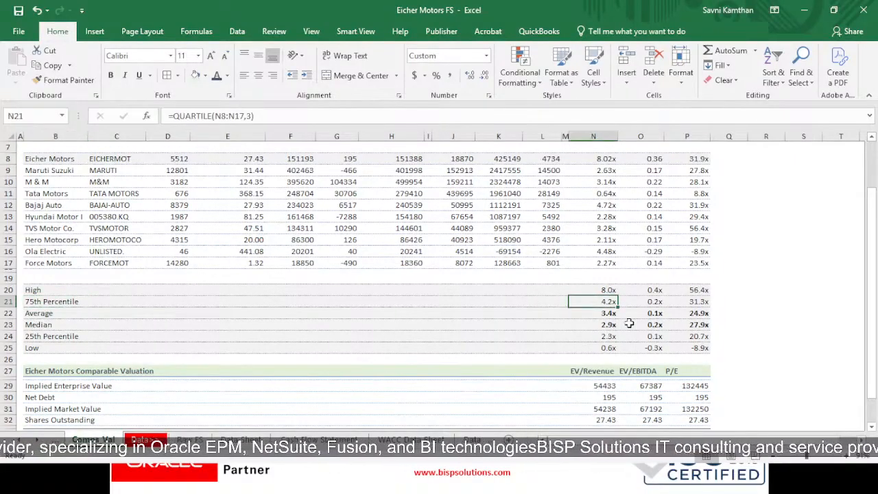
double_click(599, 302)
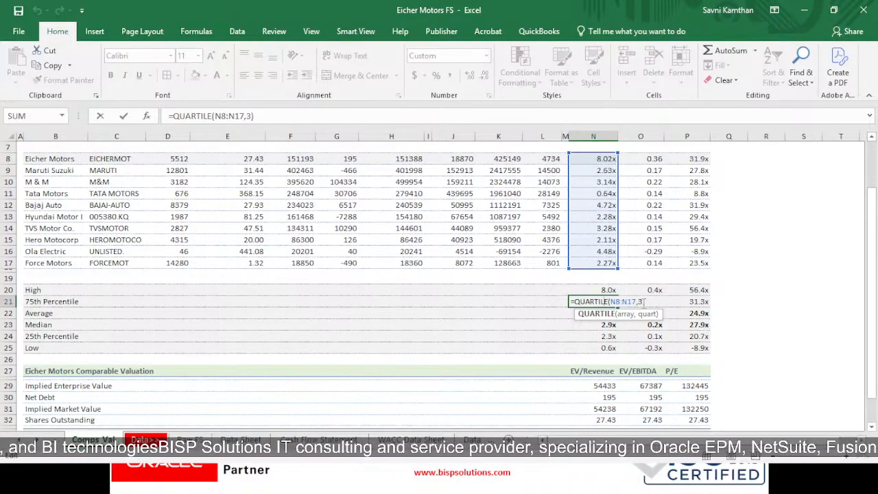
key(Return)
key(Up)
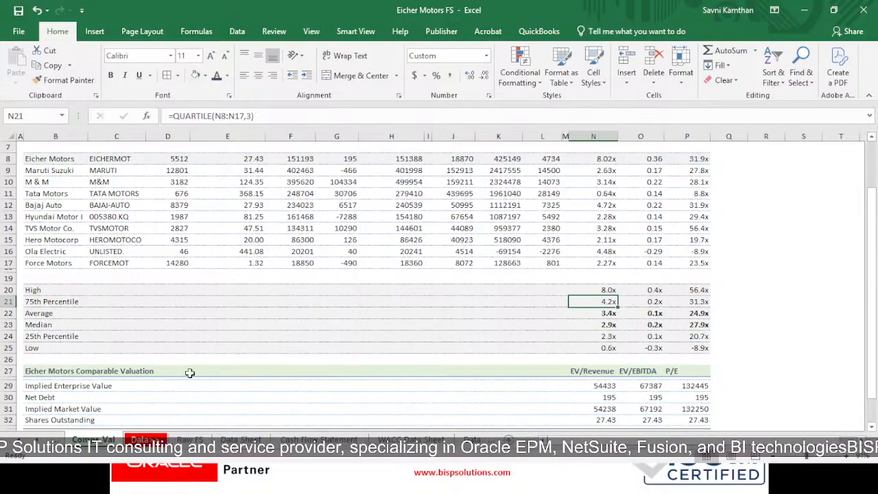
- Review the Average and Median multiples in N22:P23 and examine the QUARTILE formula for the EV/Revenue 25th Percentile in N24
drag(577, 314, 685, 319)
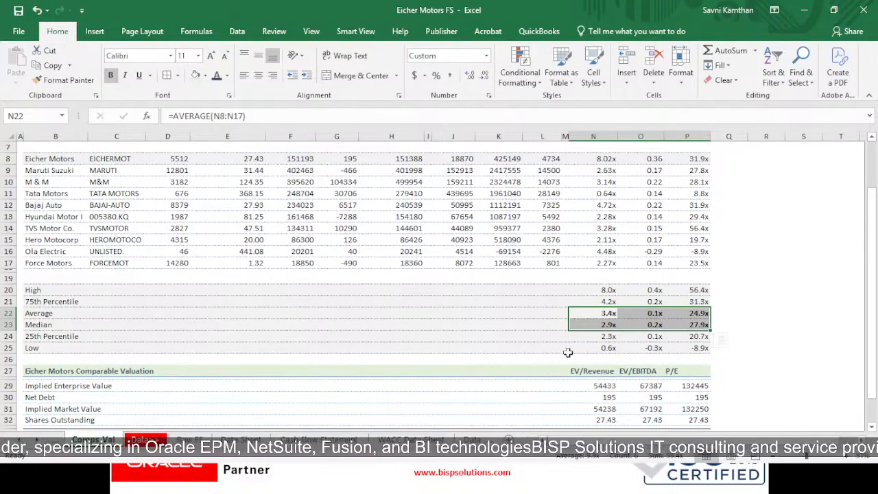
click(584, 339)
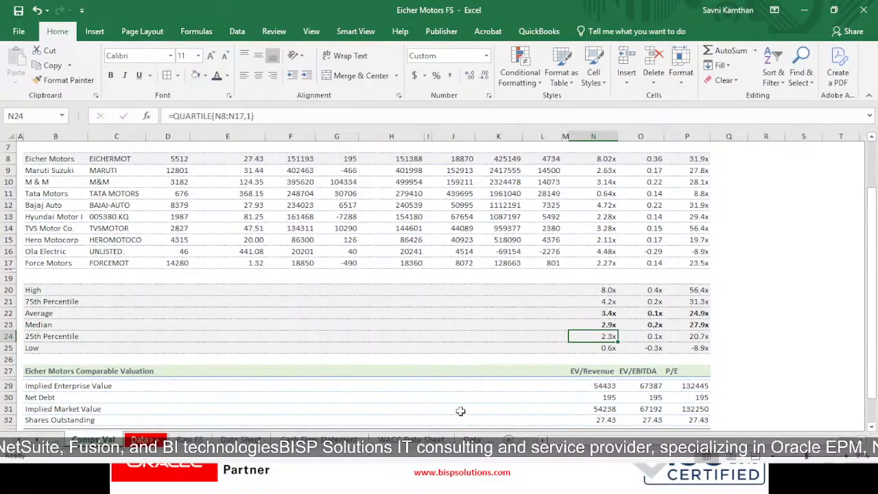
double_click(589, 336)
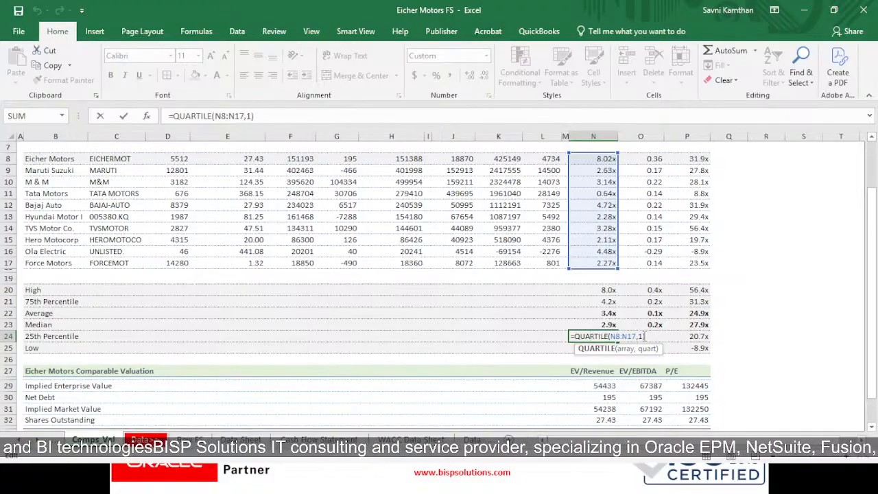
key(Return)
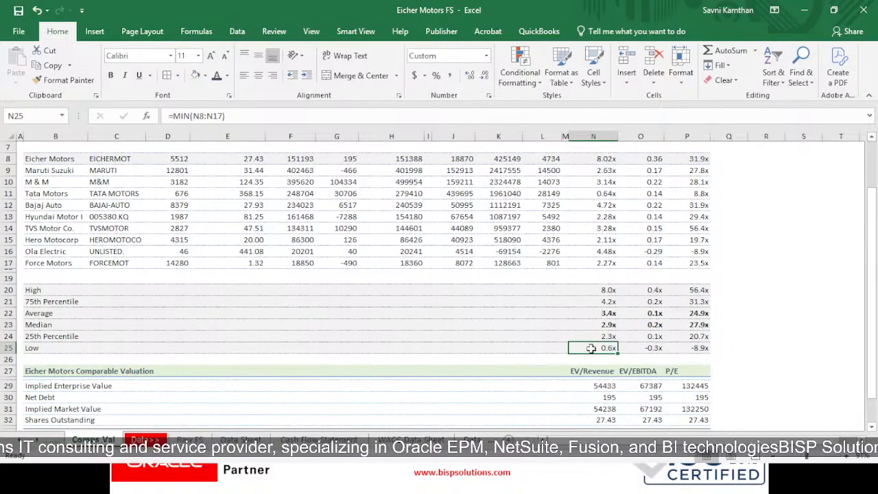
- Check the EV/Revenue Low formula in N25 against the company multiples in N8:N17
drag(607, 159, 606, 263)
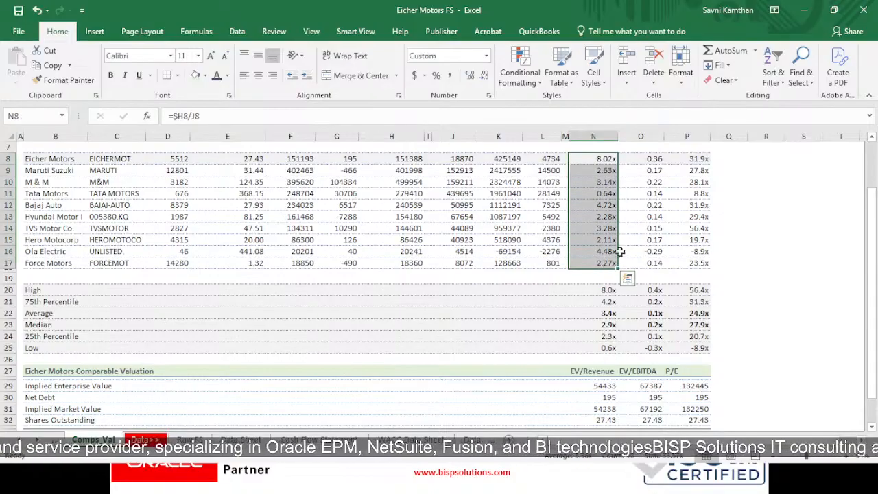
click(615, 349)
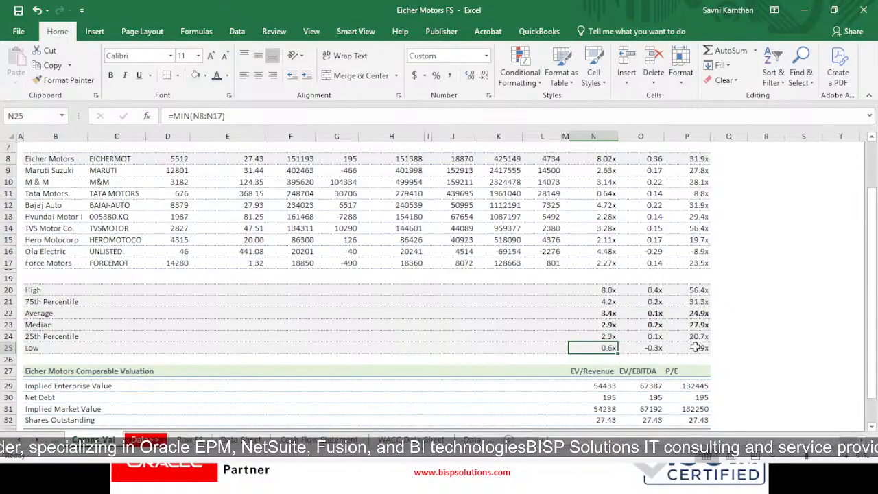
- Review the comparable company table in B2:P25 together with the Eicher Motors Comparable Valuation section starting at B27
scroll(427, 305, down, 1)
scroll(203, 346, up, 3)
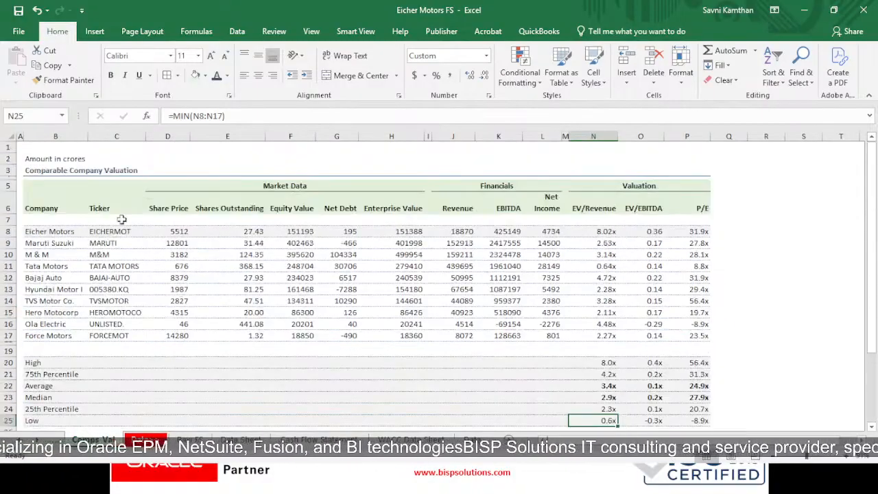
drag(31, 153, 676, 389)
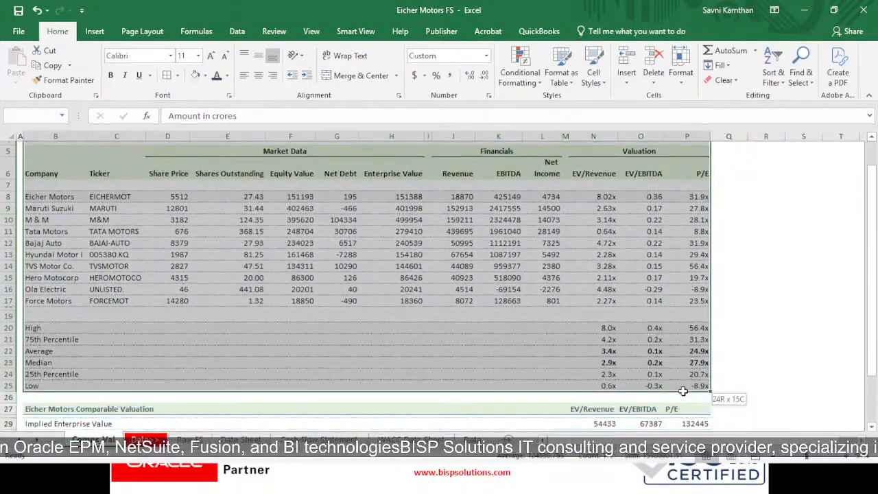
scroll(451, 329, down, 2)
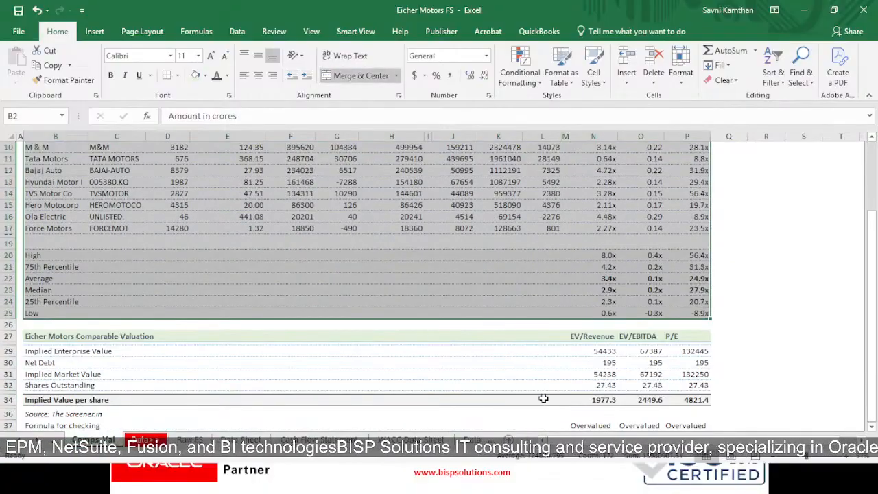
scroll(310, 364, down, 3)
click(50, 236)
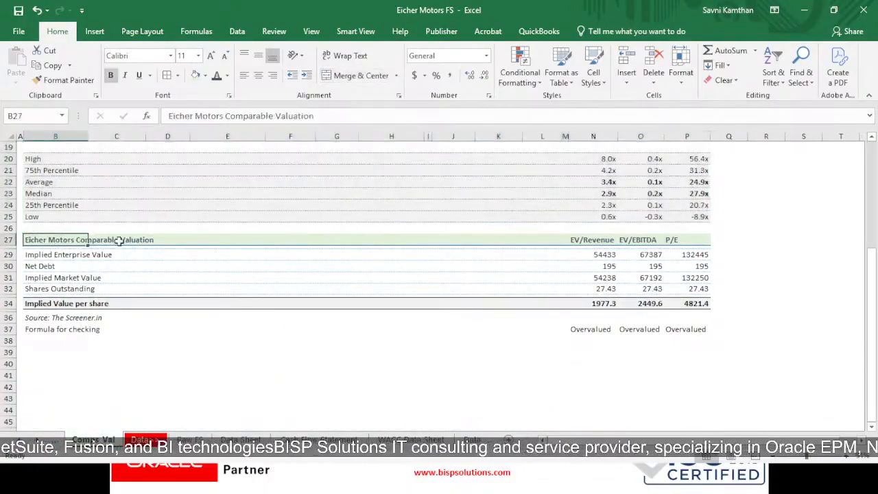
scroll(101, 272, up, 6)
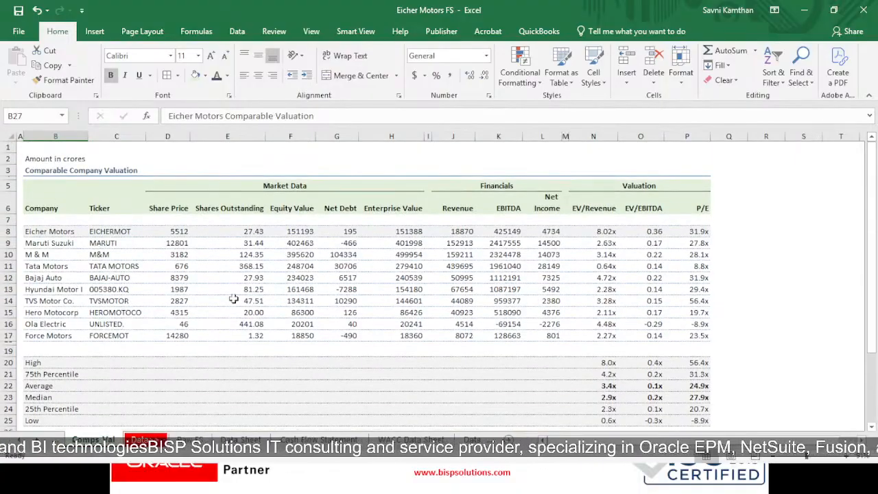
scroll(239, 286, down, 6)
scroll(356, 285, down, 1)
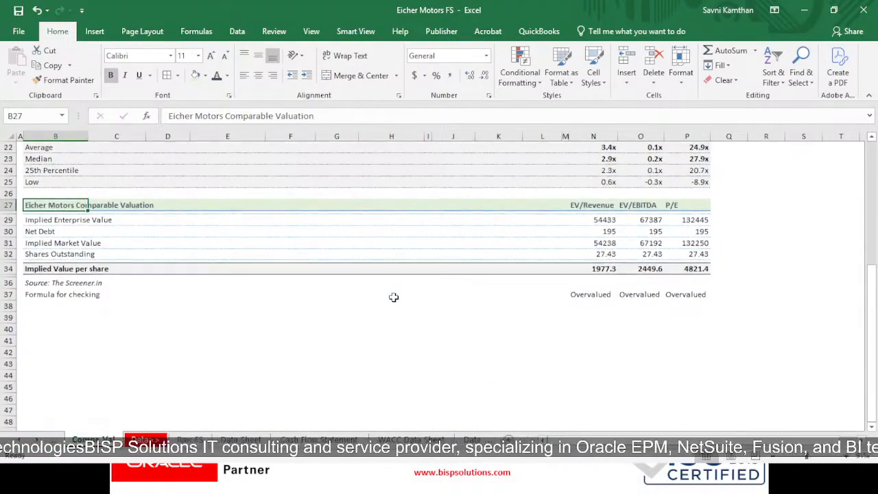
- Examine the EV/Revenue Implied Enterprise Value formula in N29 and trace it to the median multiple and Eicher Motors revenue
click(67, 218)
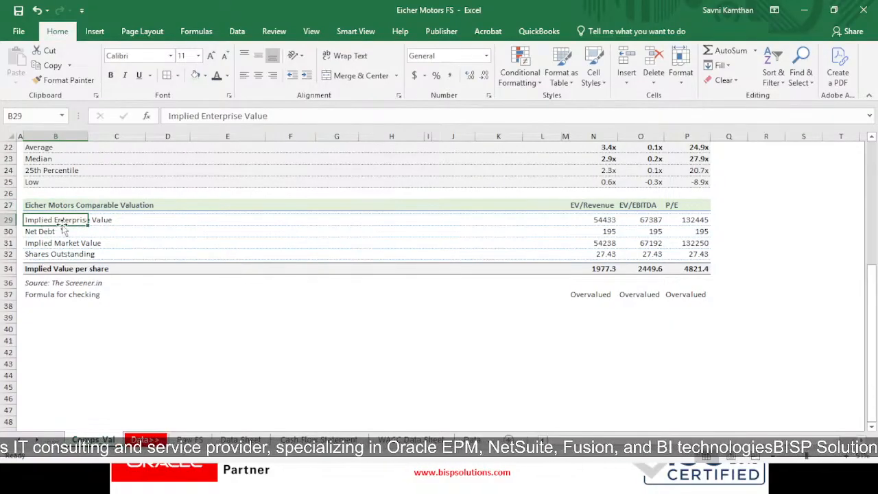
double_click(614, 219)
scroll(618, 254, up, 3)
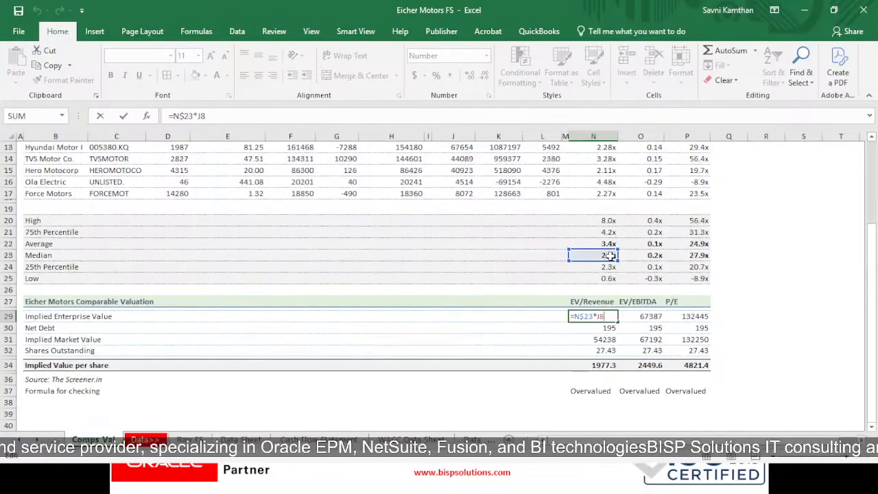
scroll(598, 343, up, 2)
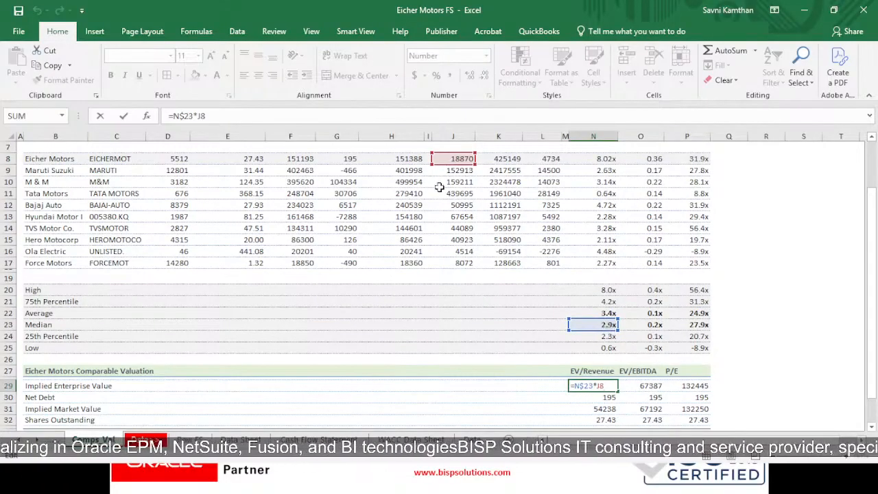
scroll(449, 165, up, 1)
scroll(567, 299, down, 2)
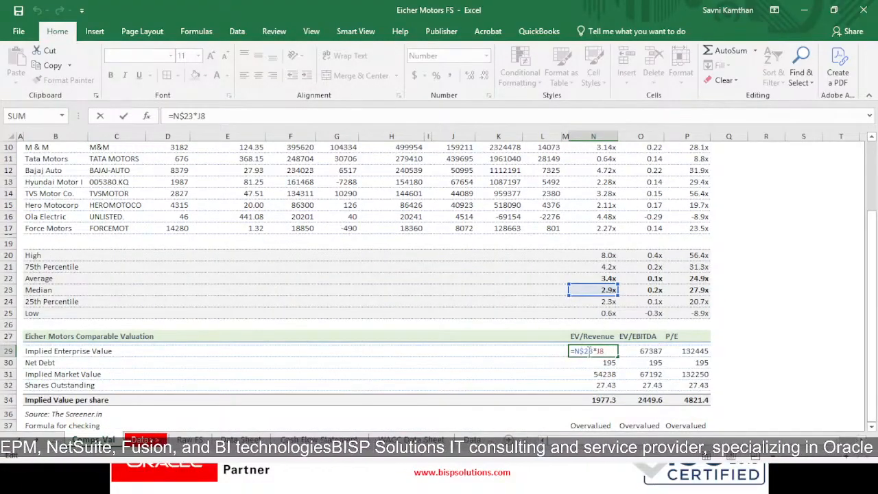
key(Return)
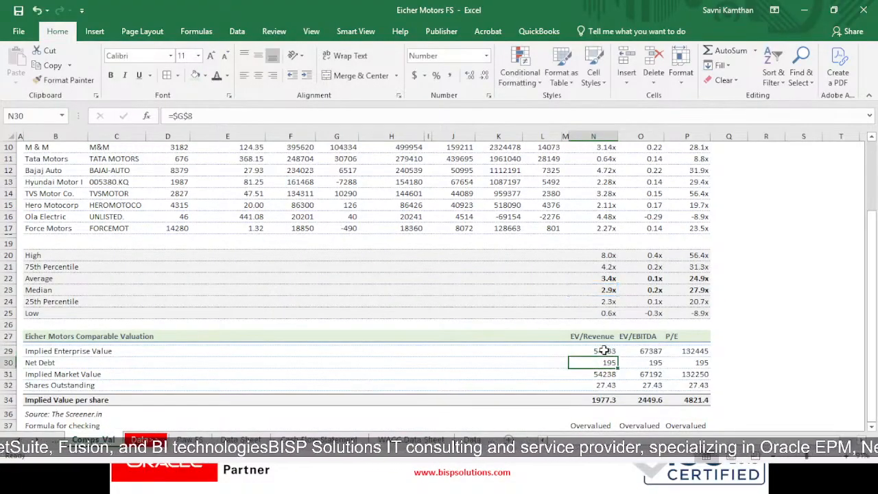
- Examine the EV/EBITDA Implied Enterprise Value formula in O29 and trace it to the median multiple and Eicher Motors EBITDA
key(Up)
key(Right)
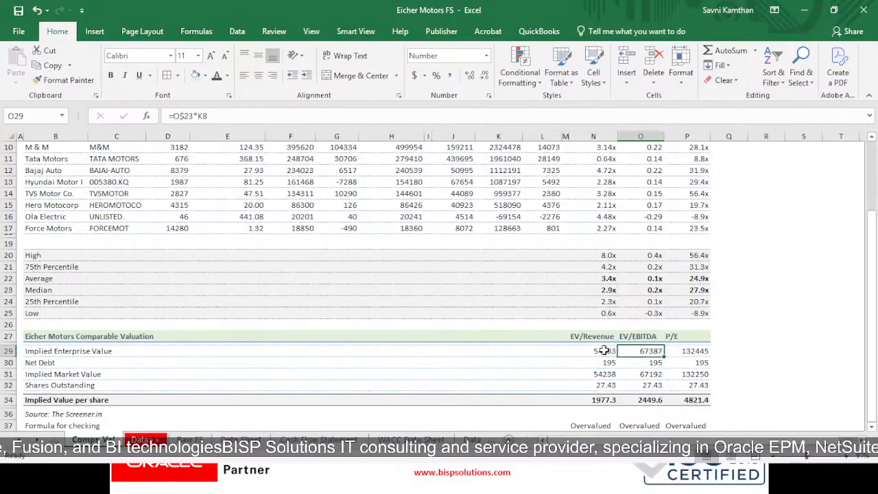
double_click(655, 353)
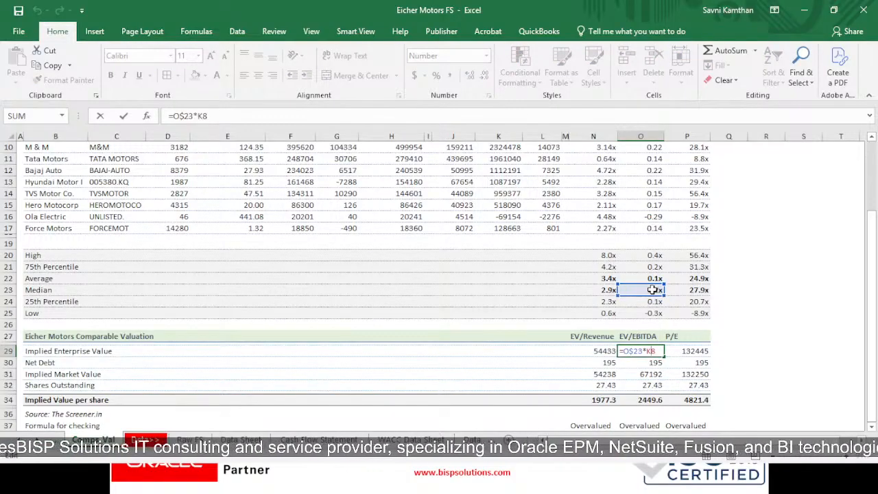
scroll(511, 236, up, 3)
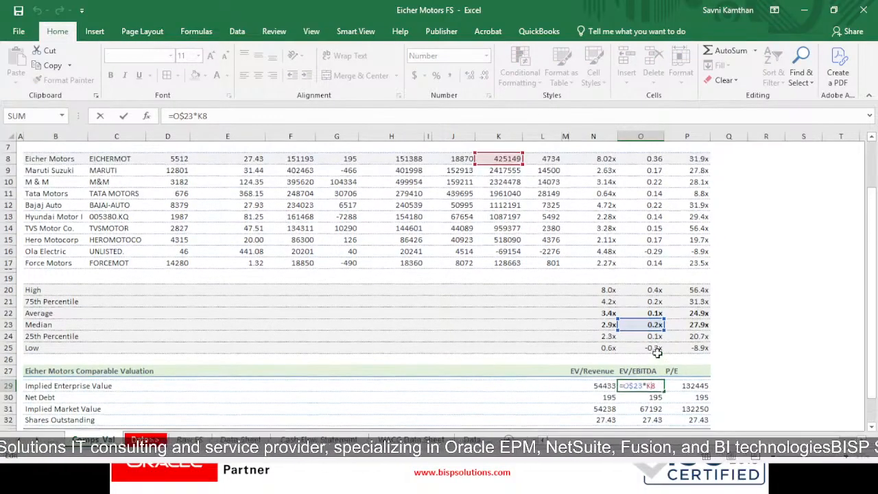
scroll(522, 247, down, 4)
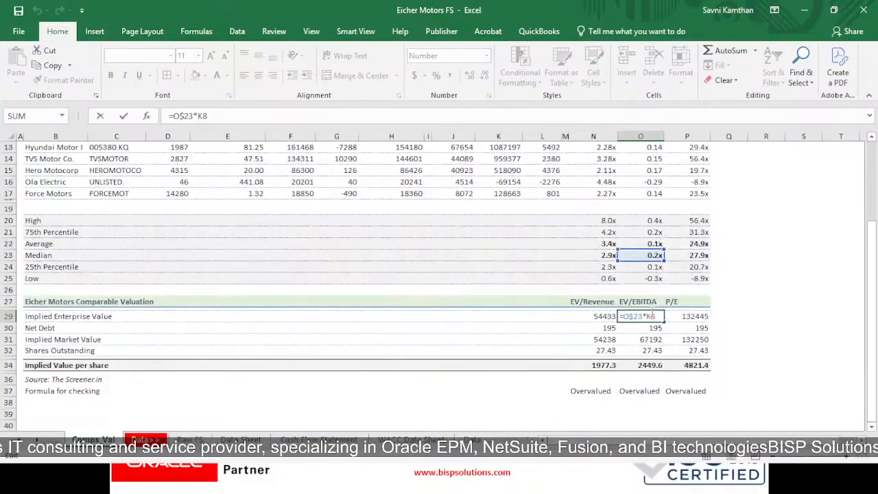
key(Return)
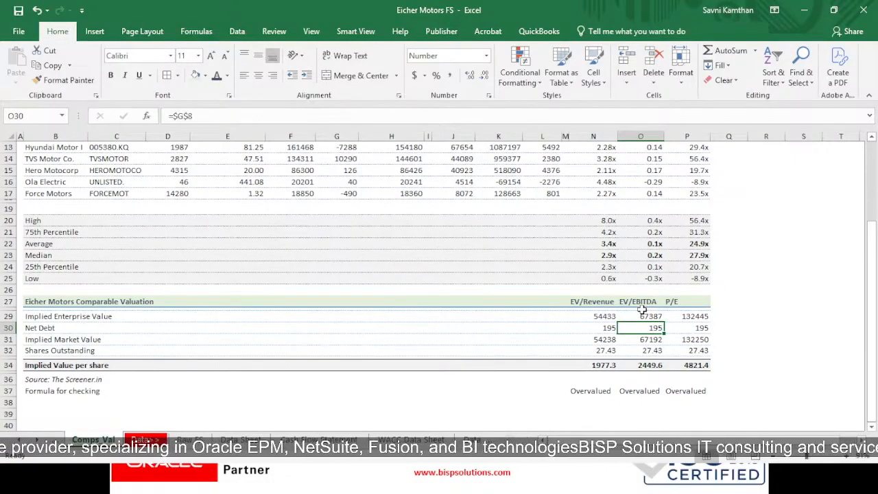
- Examine the P/E Implied Enterprise Value formula in P29 and the net debt and market value cells it adds
click(685, 319)
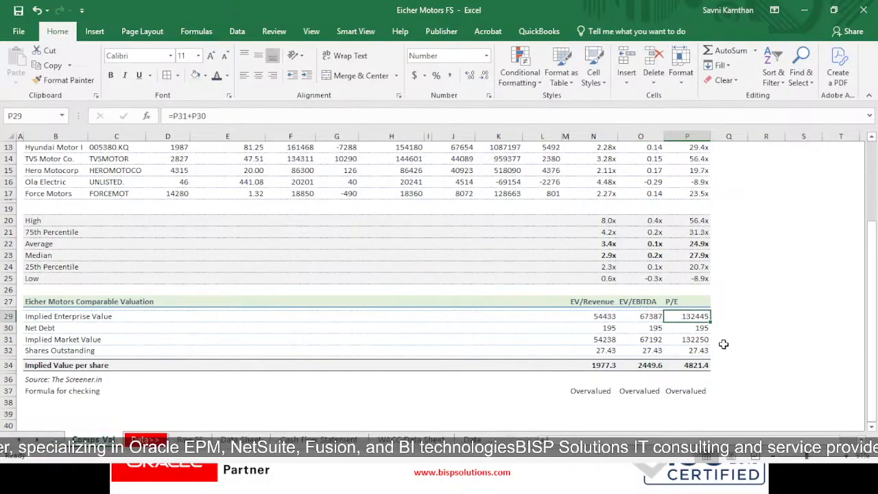
double_click(696, 316)
scroll(706, 312, up, 2)
scroll(706, 312, down, 3)
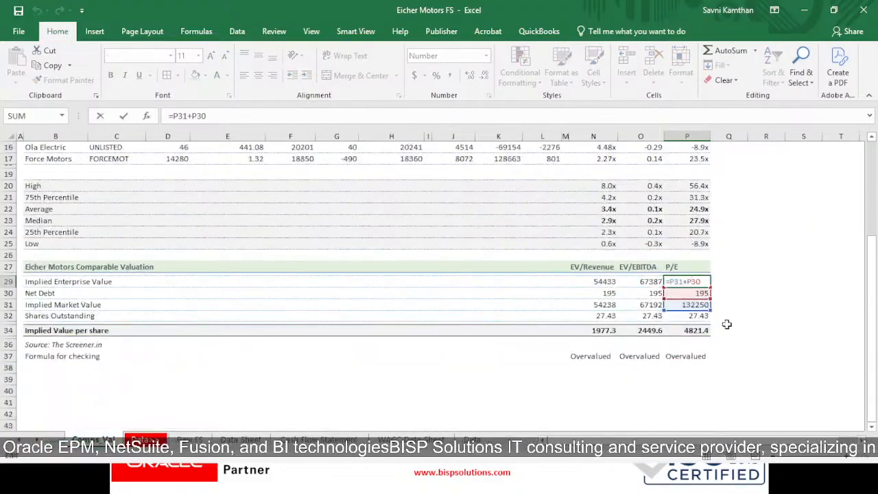
key(Return)
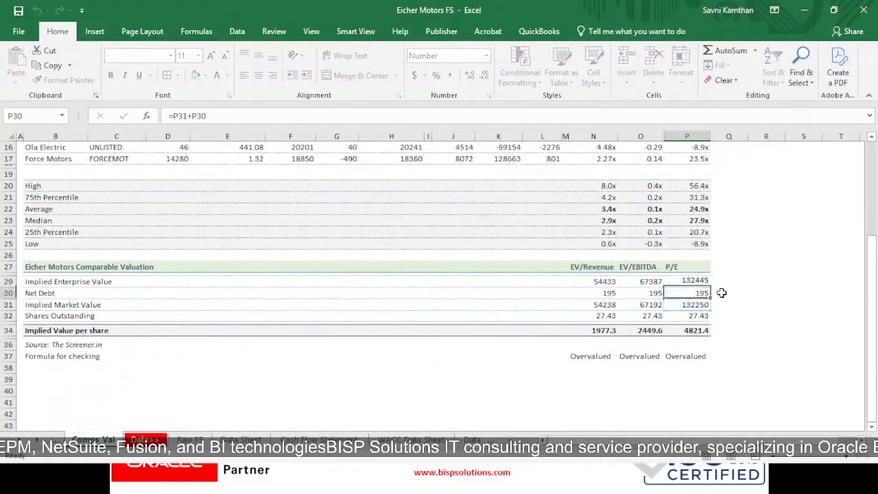
key(Up)
key(Up)
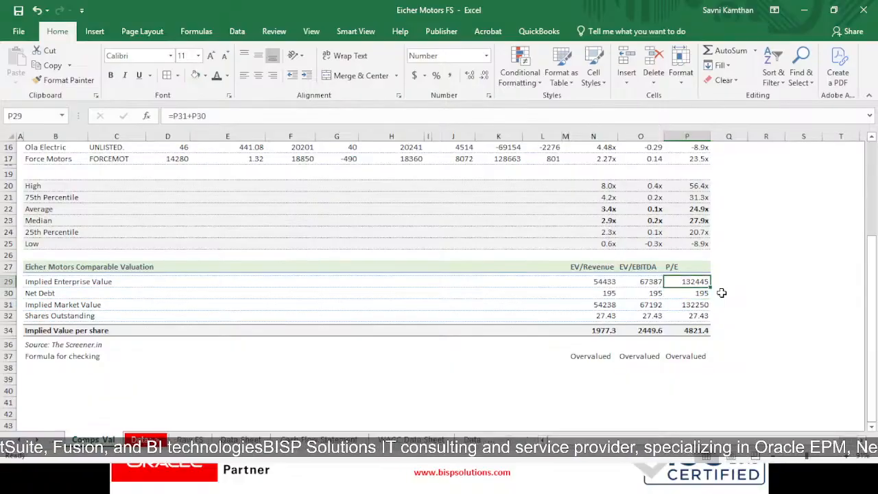
drag(712, 281, 728, 274)
click(730, 279)
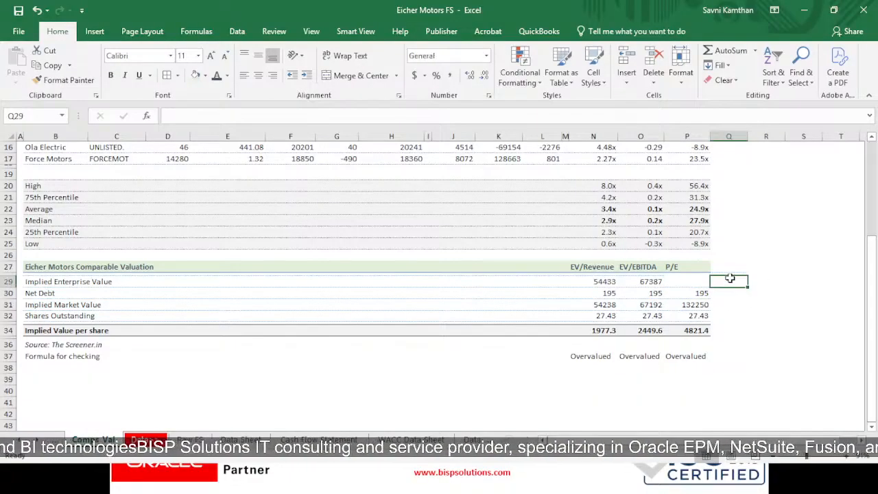
click(701, 283)
click(726, 275)
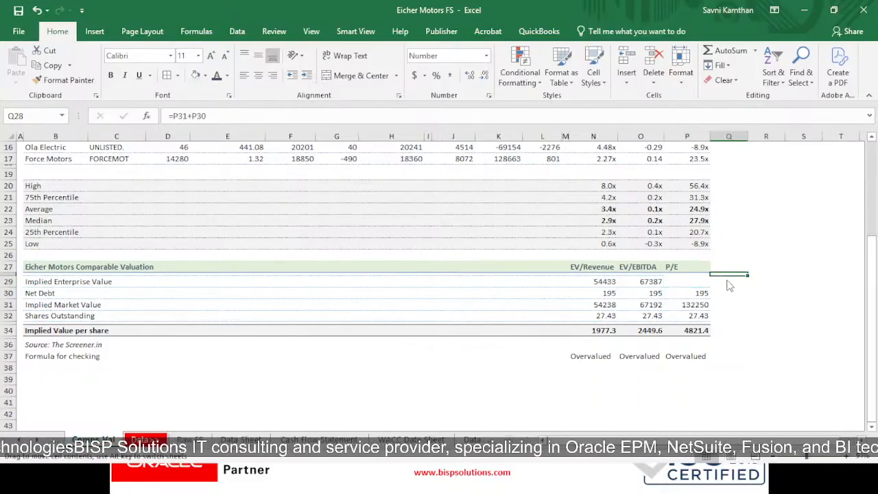
mouse_move(728, 278)
mouse_down()
mouse_move(755, 295)
mouse_move(732, 282)
mouse_up()
click(803, 293)
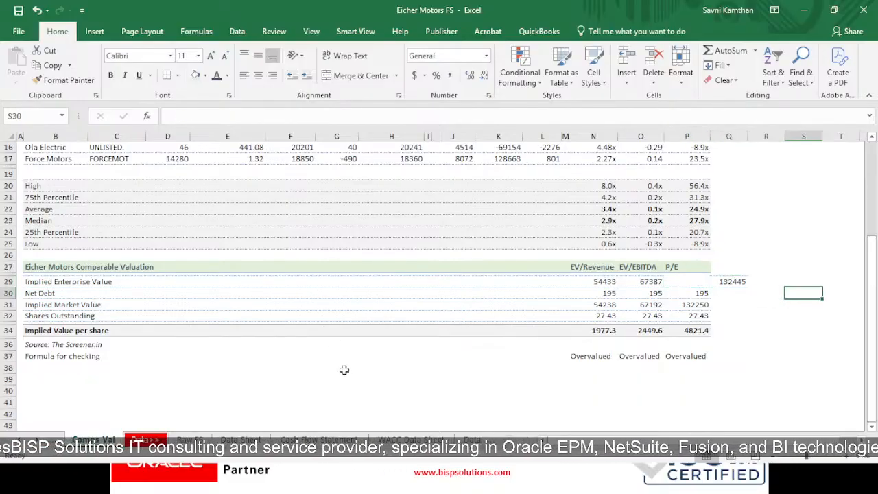
drag(815, 300, 739, 290)
click(545, 221)
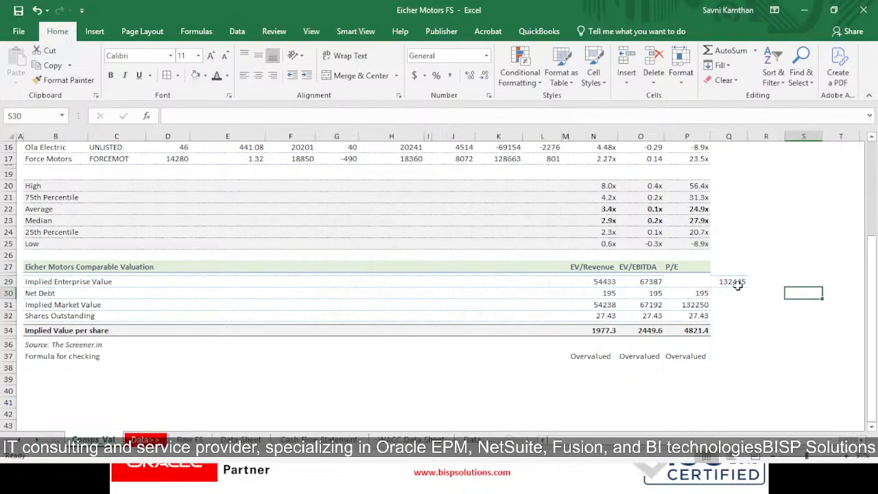
drag(738, 292, 698, 291)
click(803, 304)
click(840, 316)
- Examine the Net Debt formula in N30, trace it to Eicher Motors' net debt in G8, and check the neighbouring multiple columns
click(57, 295)
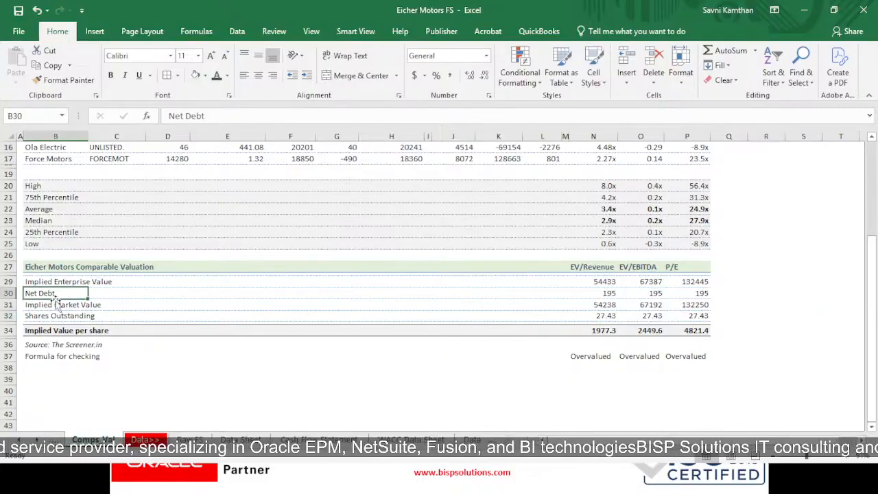
click(611, 293)
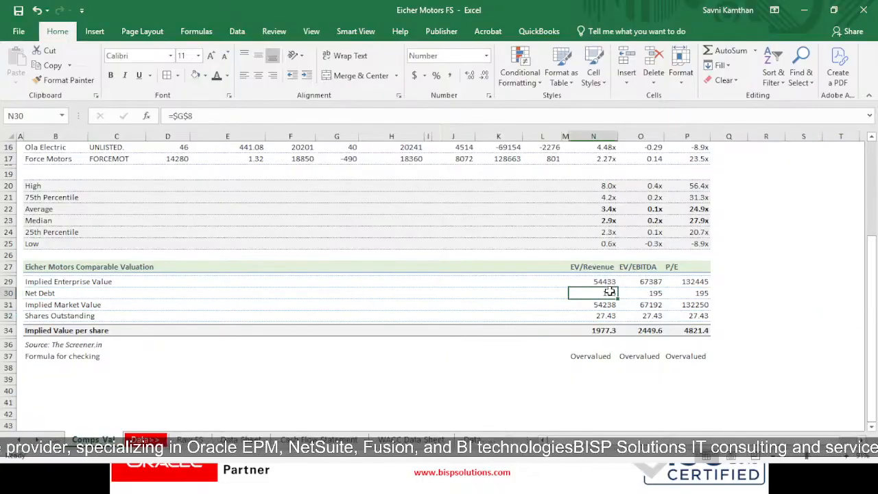
scroll(495, 368, up, 2)
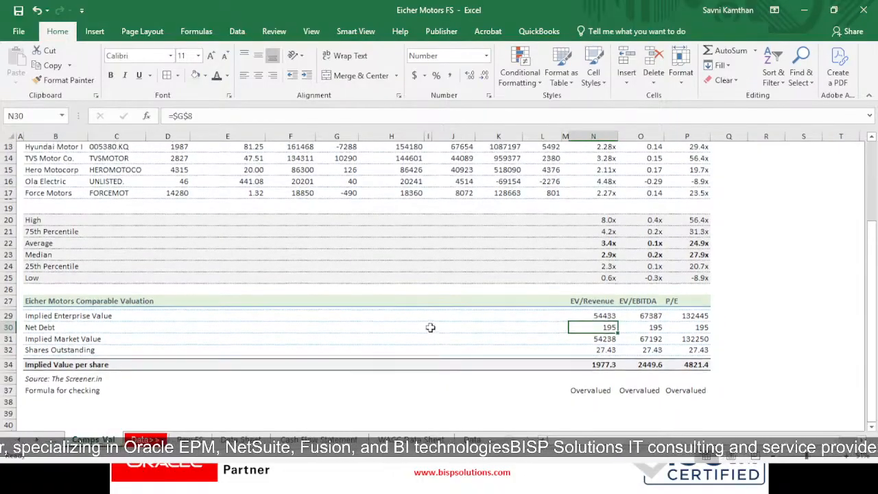
double_click(588, 362)
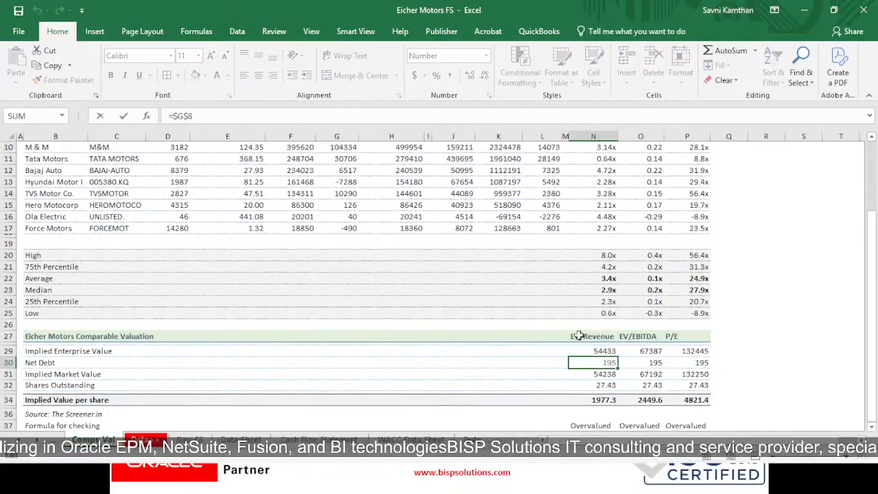
scroll(589, 362, up, 3)
scroll(463, 274, down, 6)
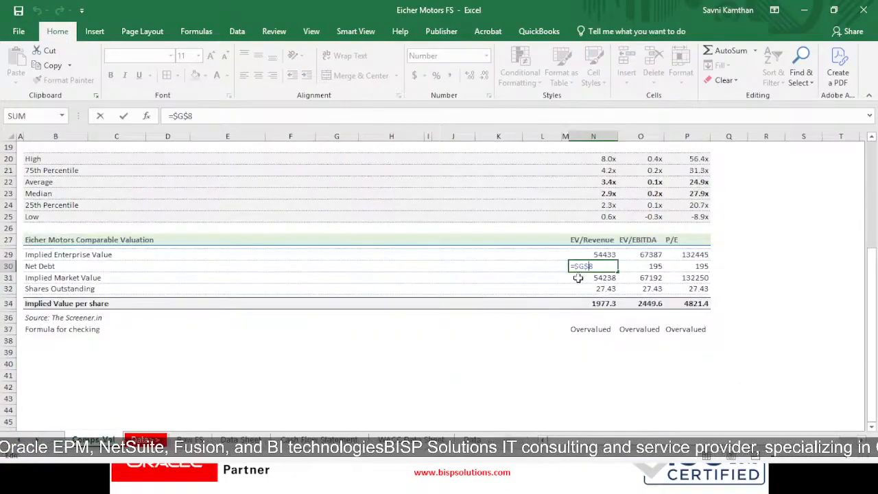
key(Return)
click(597, 265)
key(Right)
key(Right)
key(Down)
key(Left)
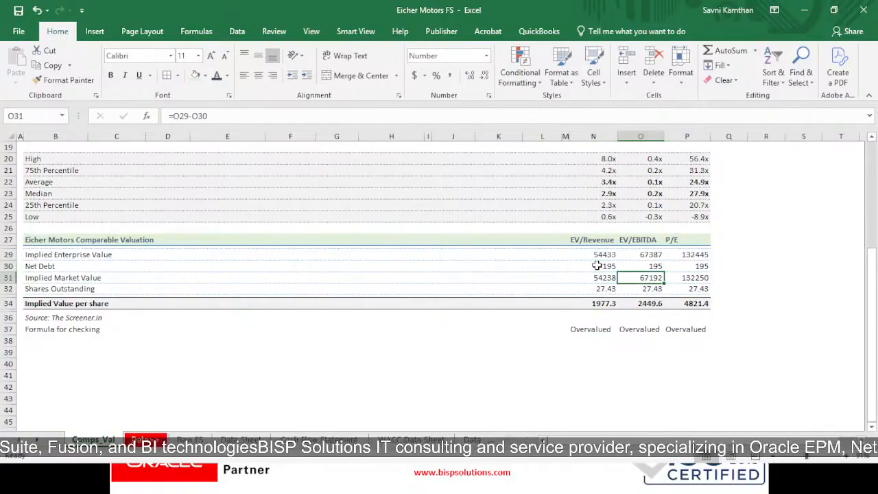
- Right-align the EV/Revenue, EV/EBITDA and P/E headers in N27:P27 of the Eicher Motors Comparable Valuation section
drag(608, 241, 668, 235)
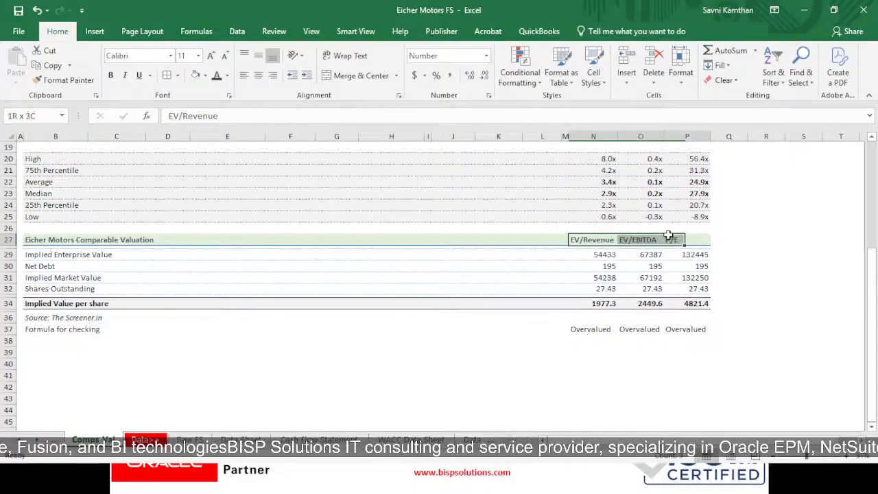
click(272, 75)
click(766, 341)
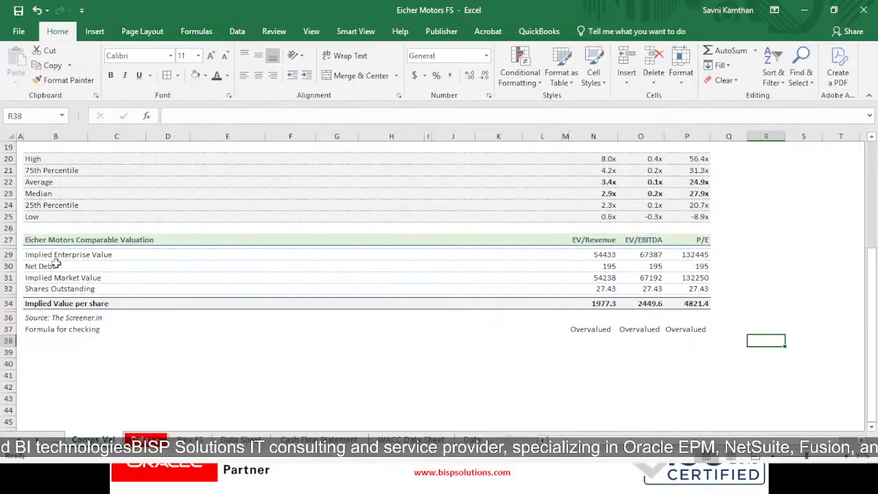
- Examine the EV/Revenue Implied Market Value formula in N31, which subtracts net debt from implied enterprise value
click(76, 278)
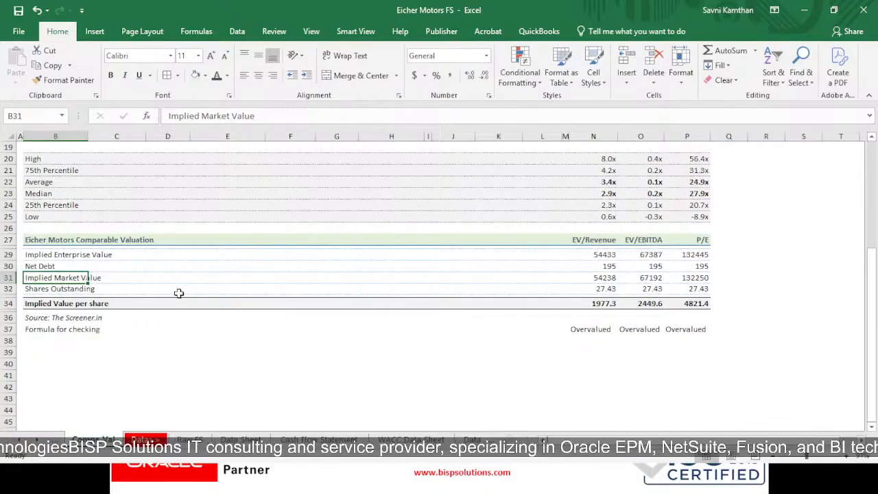
click(609, 282)
click(616, 289)
double_click(614, 278)
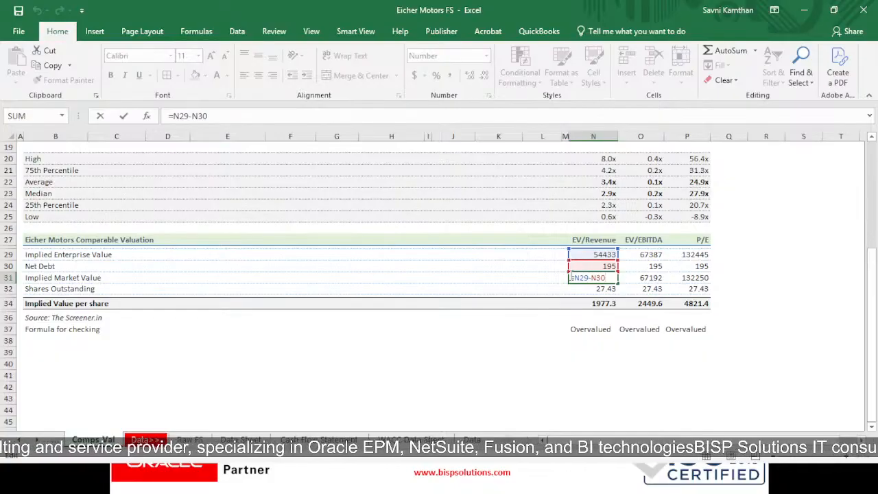
key(Return)
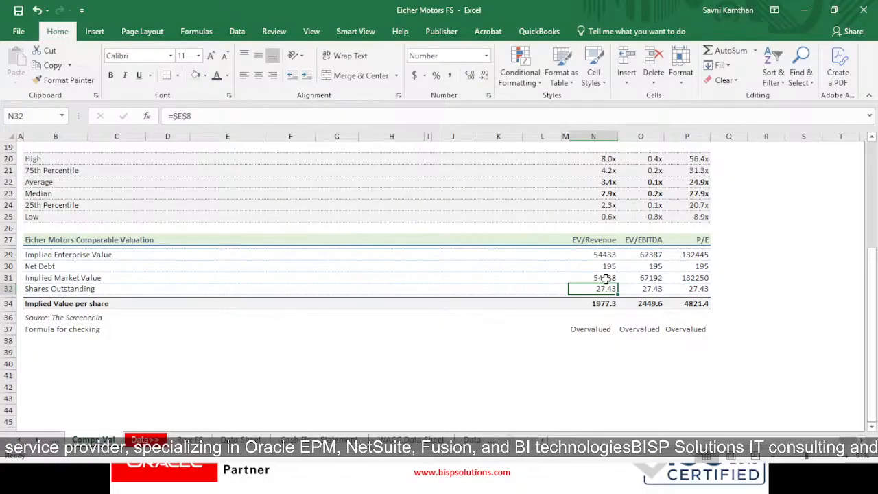
click(600, 276)
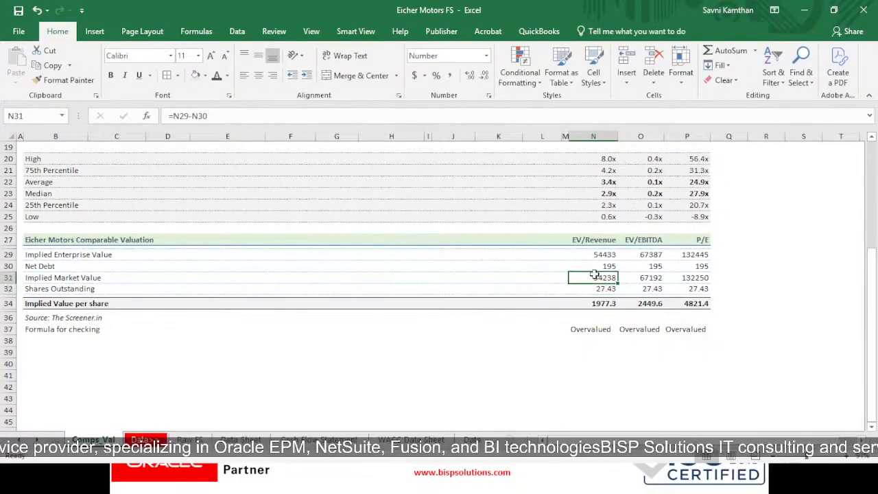
- Examine the Implied Market Value formulas for EV/EBITDA in O31 and P/E in P31
click(631, 278)
double_click(633, 278)
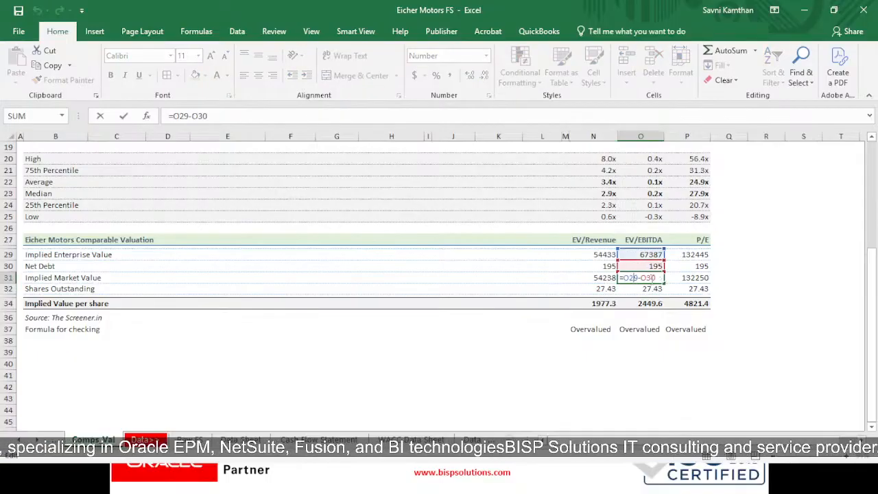
key(Return)
key(Right)
key(Right)
key(Up)
key(Left)
key(Down)
key(Left)
key(Up)
key(Right)
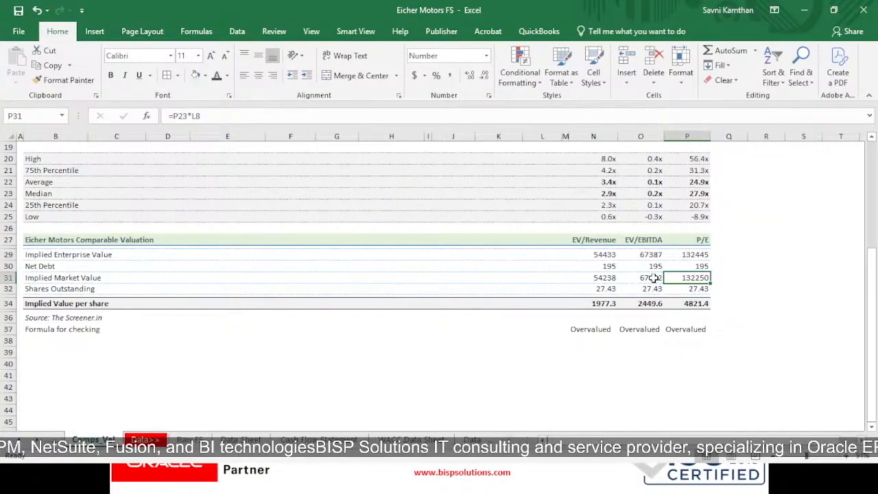
- Examine the Shares Outstanding formula in N32 and trace it to the Eicher Motors share count in E8
click(55, 289)
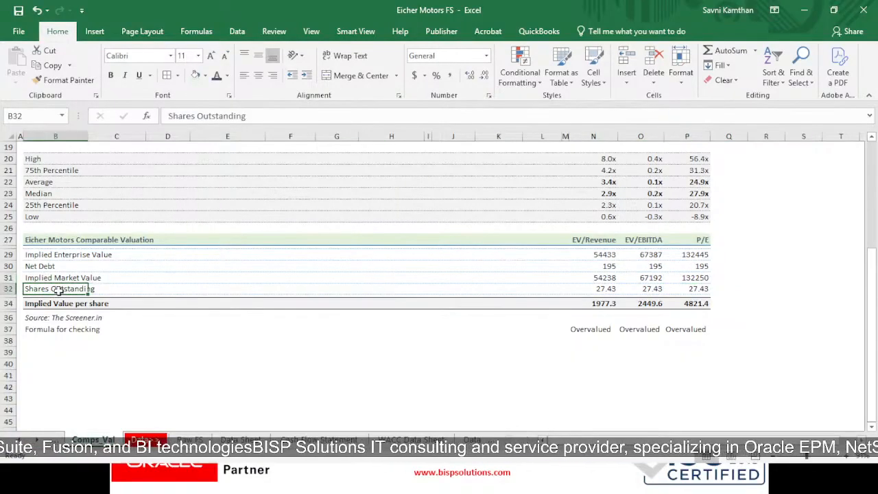
double_click(592, 289)
scroll(343, 260, up, 6)
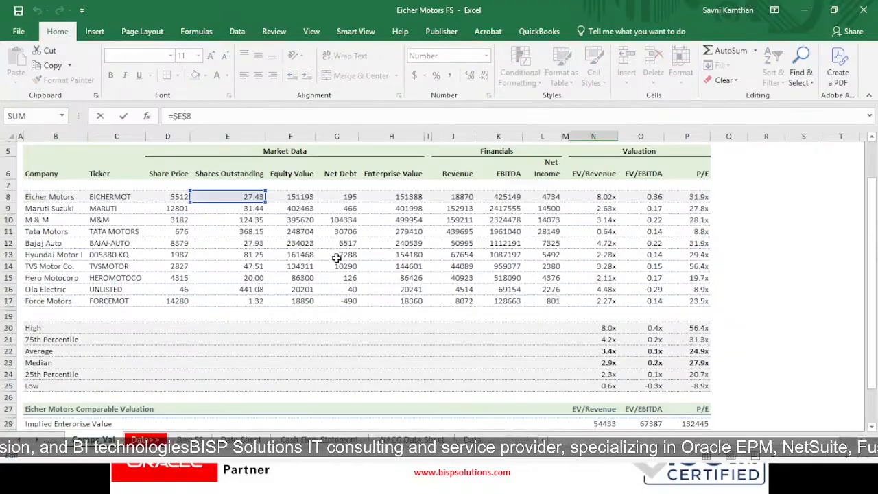